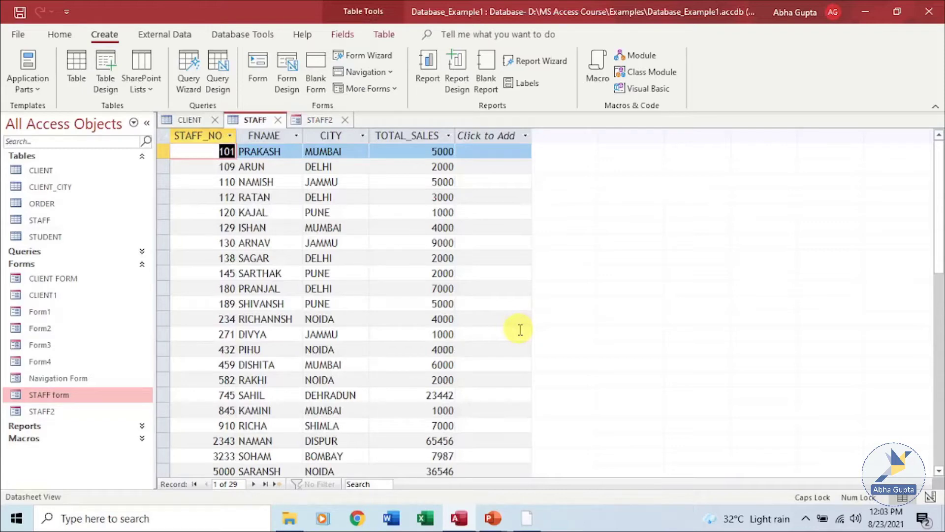
Step: Jump to record 10 in the STAFF2 form and advance to the following record
left_click(320, 120)
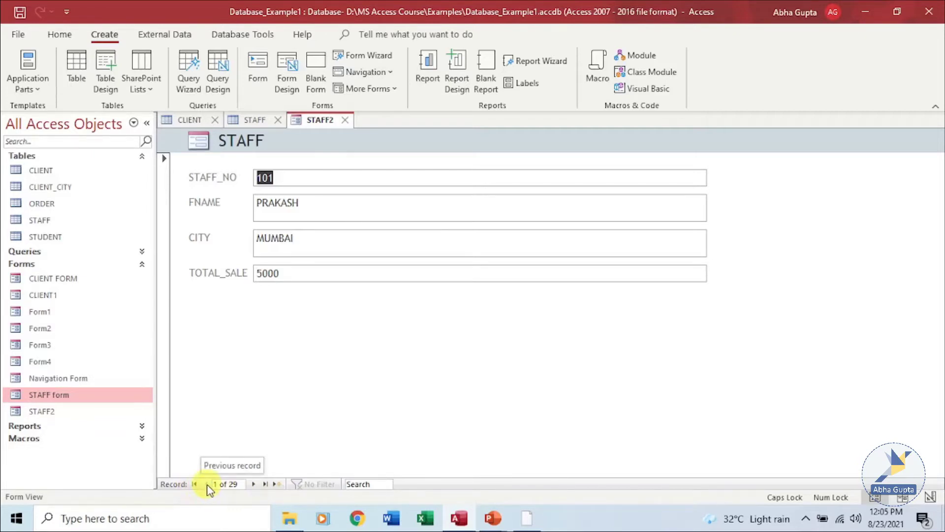
left_click(227, 484)
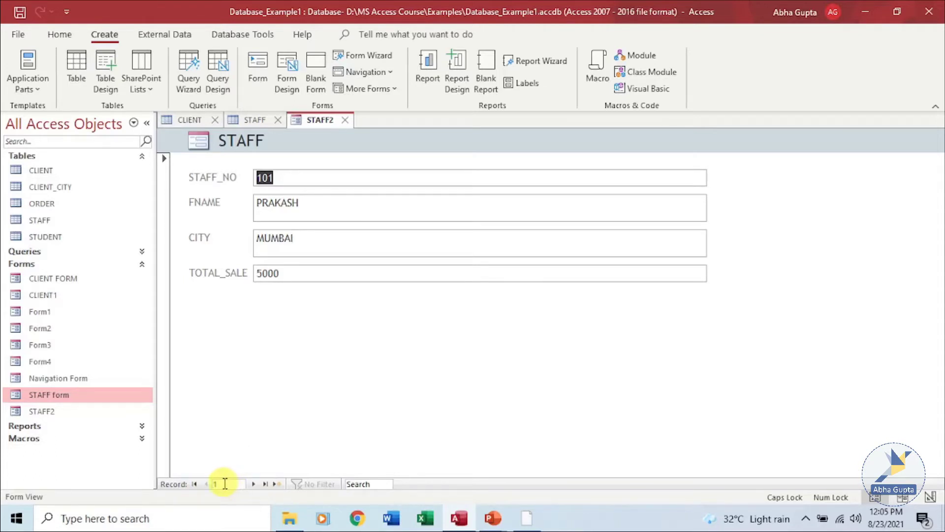
type("01")
key("BackSpace")
key("Return")
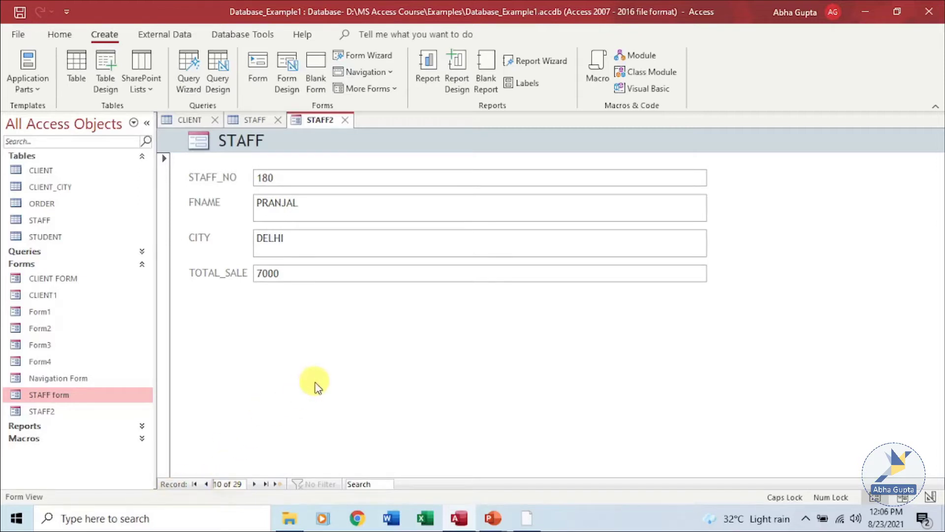
left_click(255, 484)
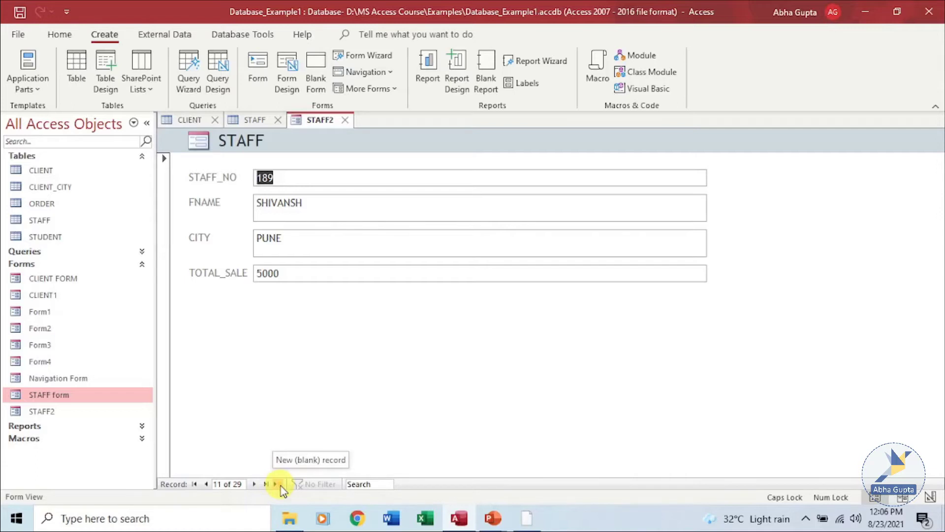
Step: Go to a new blank record in the STAFF2 form, and search the form's records for SA
left_click(277, 484)
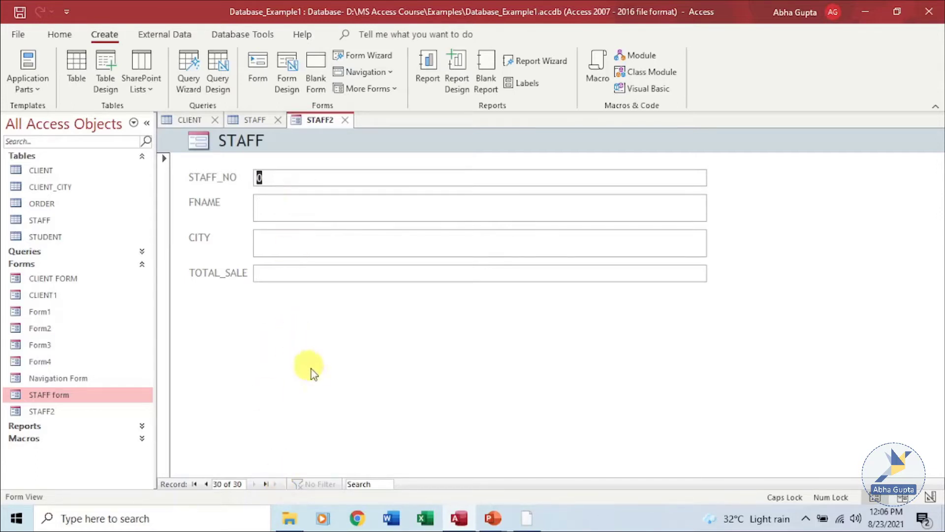
left_click(377, 484)
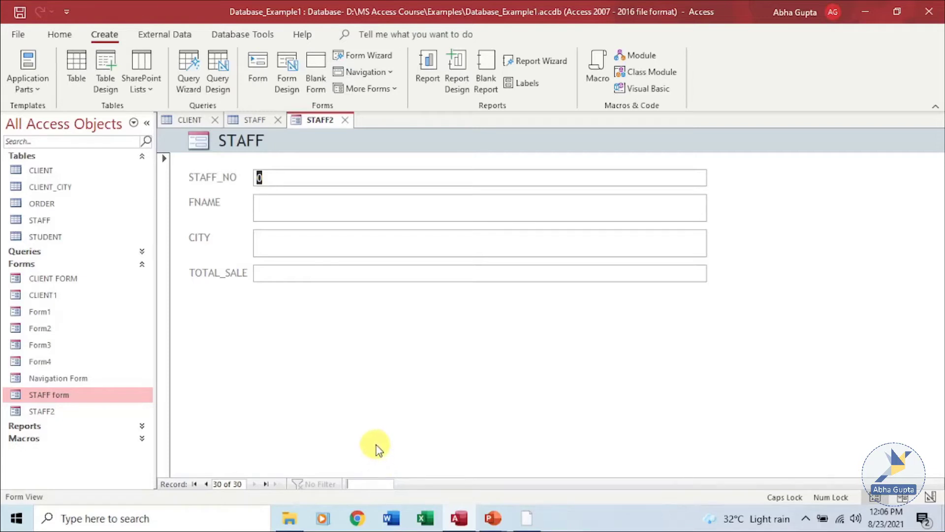
left_click(255, 121)
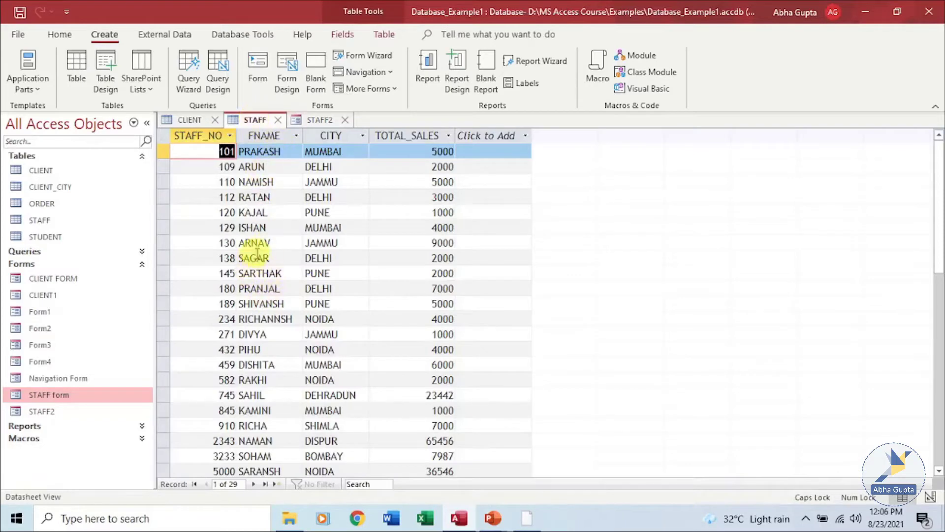
left_click(379, 484)
type("SA")
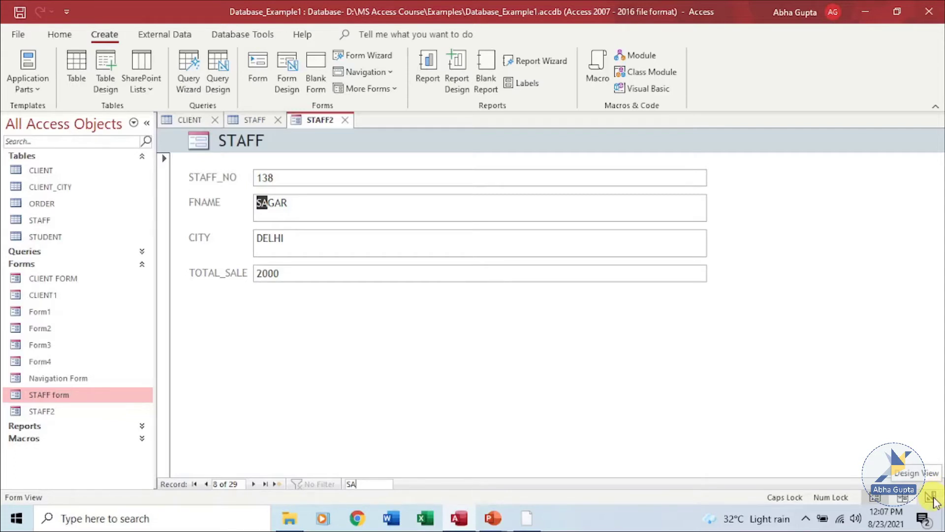
Step: View the STAFF2 form in Design View, Form View and Layout View
left_click(932, 498)
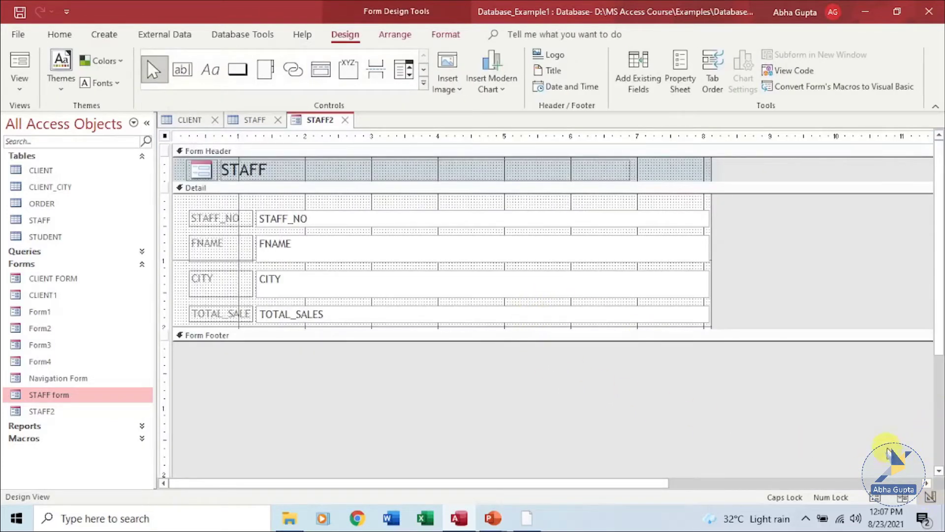
left_click(873, 497)
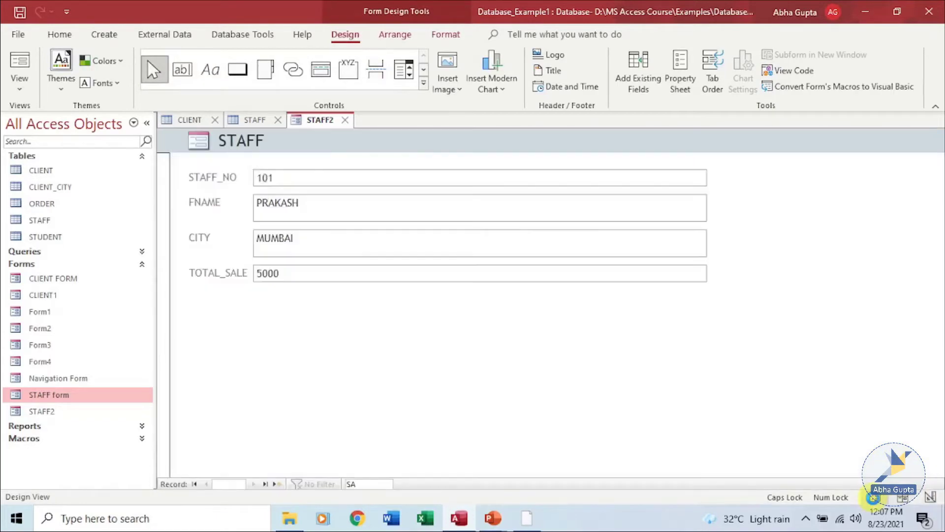
left_click(931, 497)
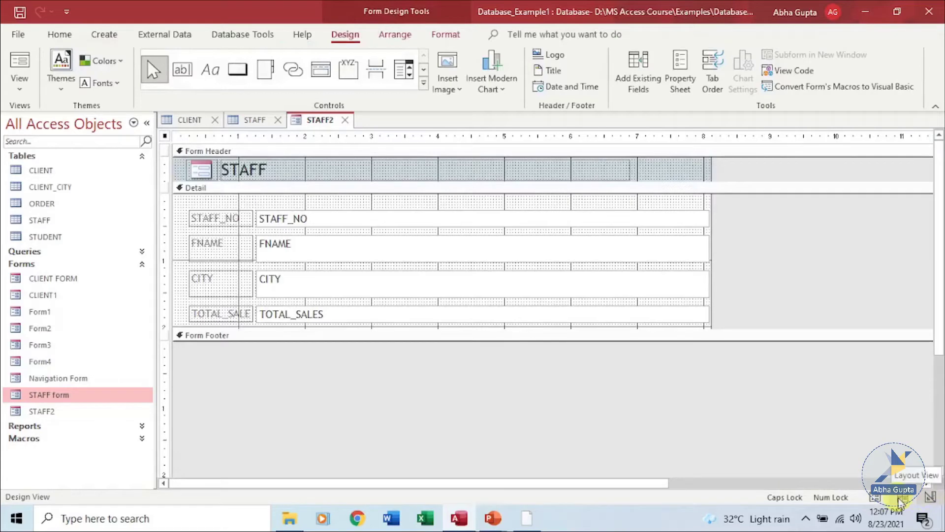
left_click(899, 501)
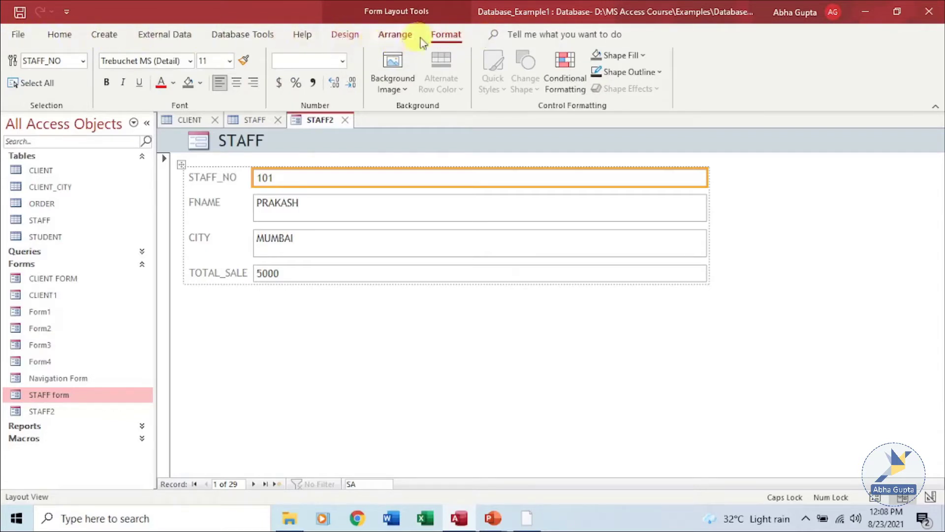
Step: Review the arranging, design and formatting tools available for the form's layout, and return it to Form View
left_click(400, 34)
left_click(346, 35)
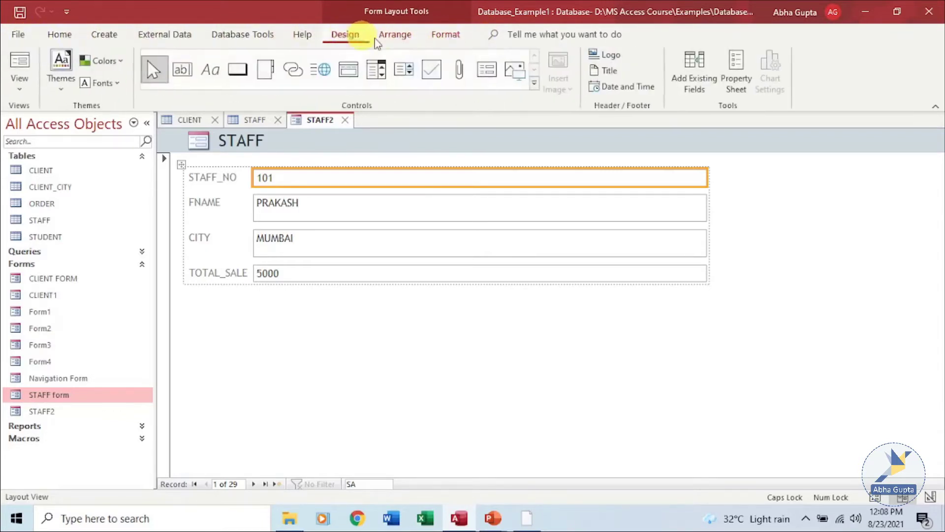
left_click(435, 35)
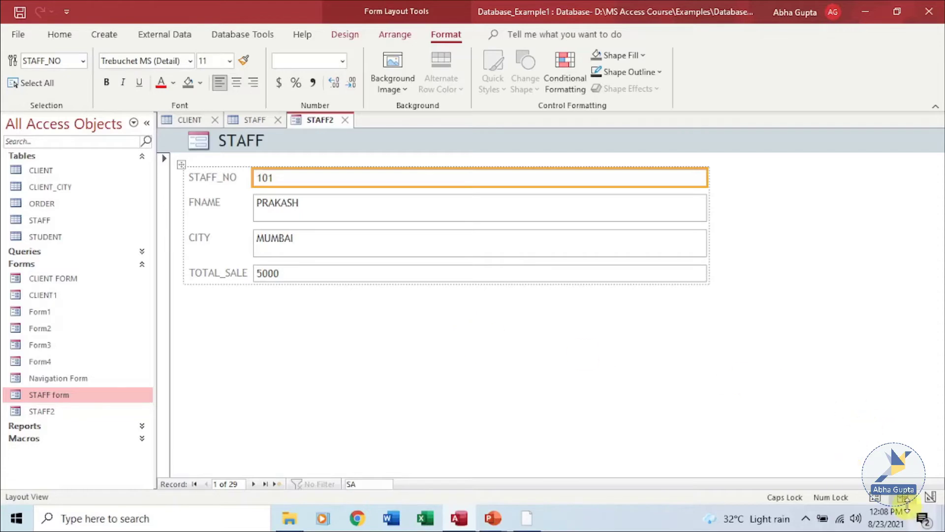
left_click(875, 497)
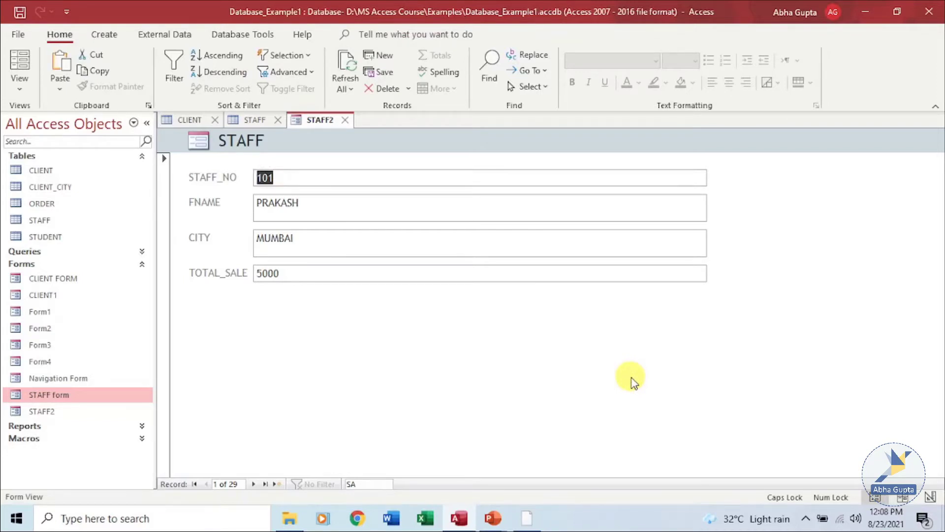
Step: Create a form automatically from the STAFF table and display it in Form View
left_click(192, 121)
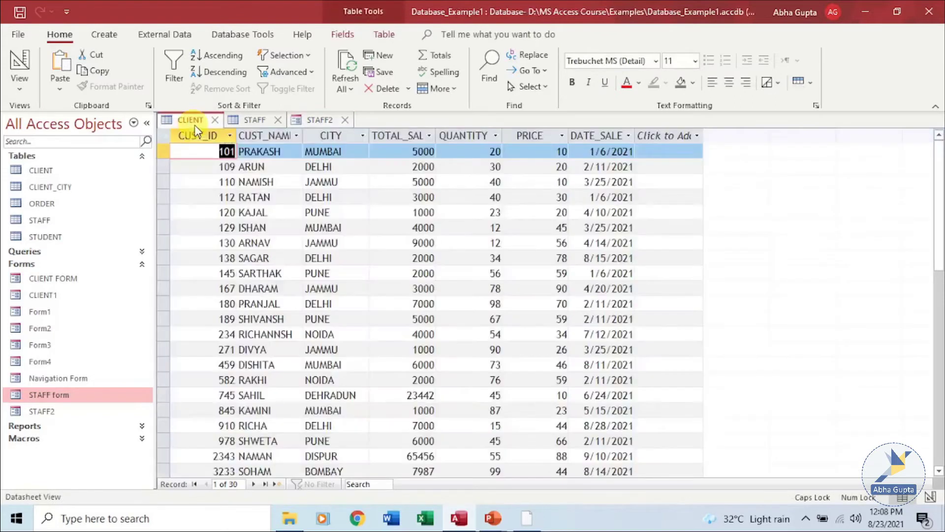
left_click(247, 124)
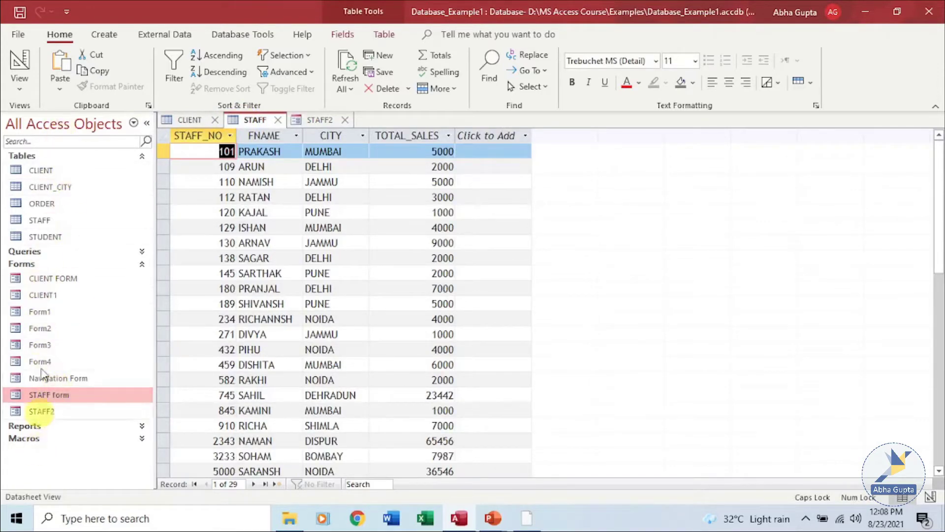
left_click(42, 220)
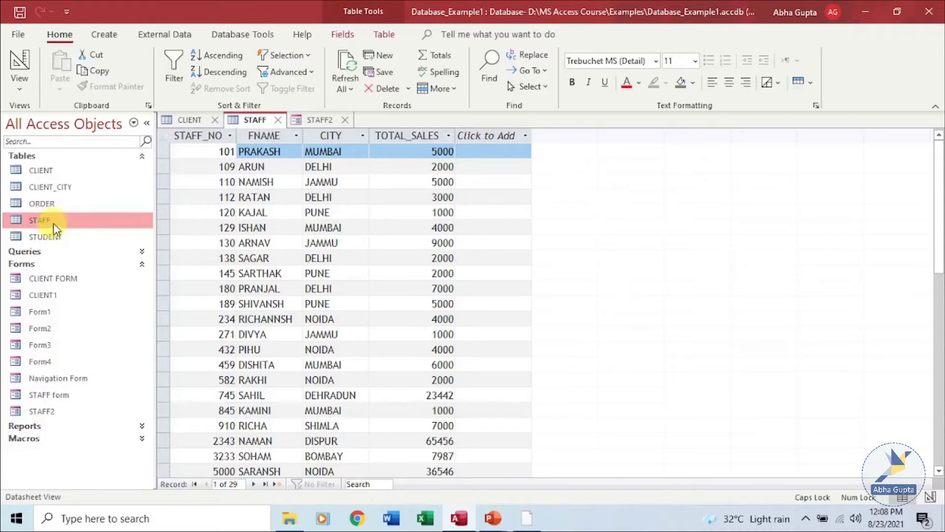
left_click(105, 35)
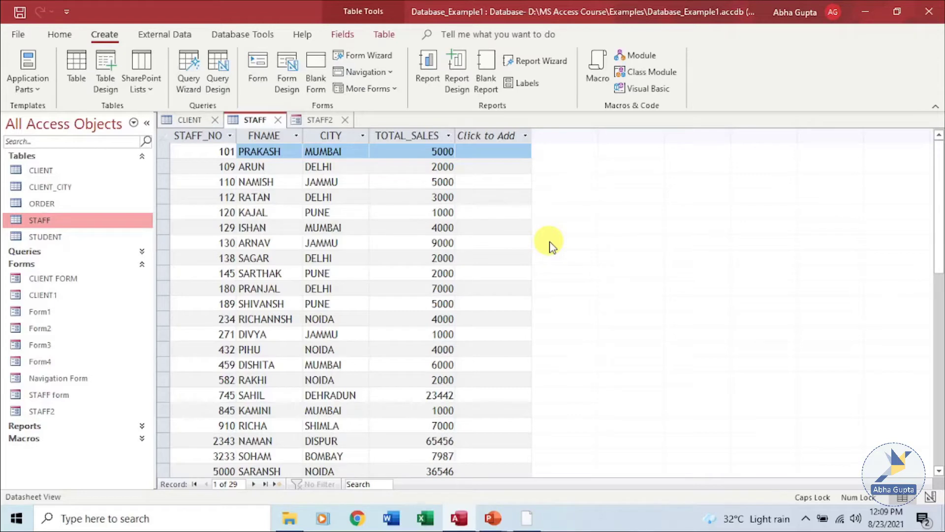
left_click(263, 78)
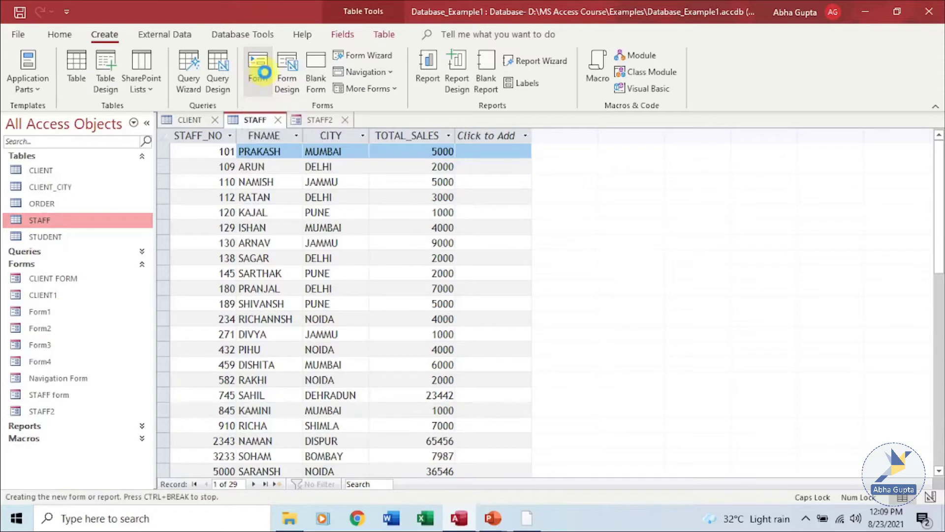
left_click(266, 71)
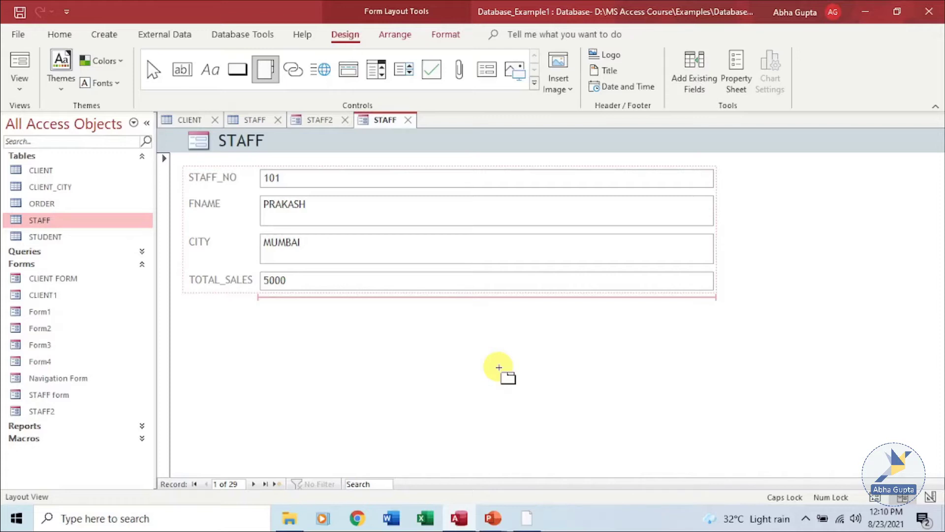
left_click_drag(499, 367, 907, 507)
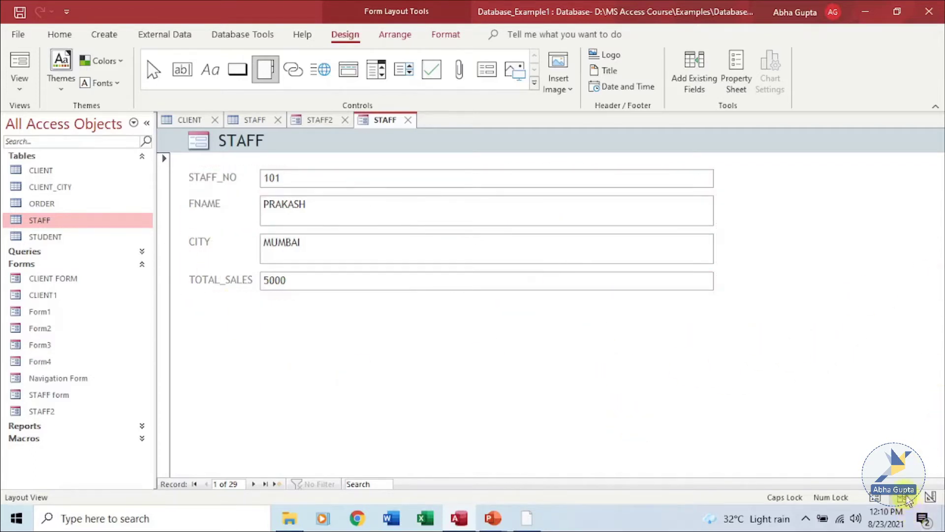
left_click(876, 500)
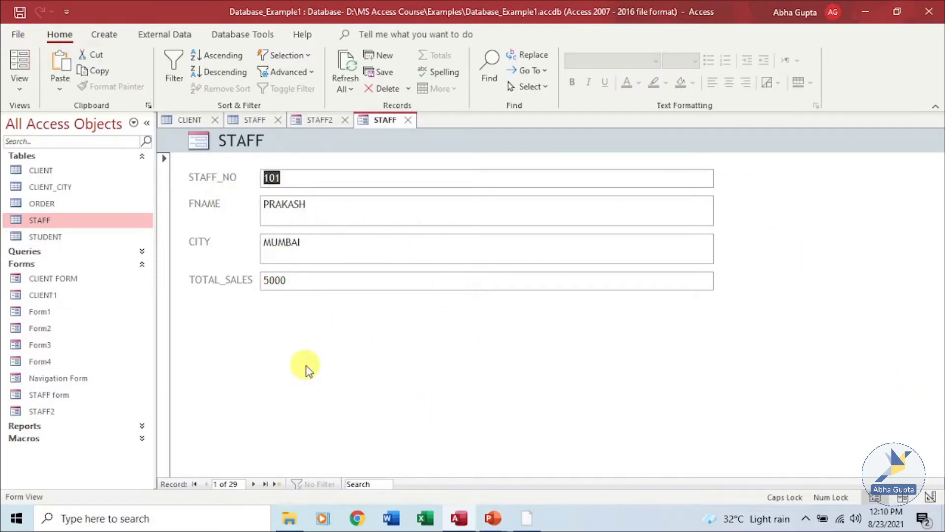
Step: Create a blank form and list the CLIENT table's available fields
left_click(104, 33)
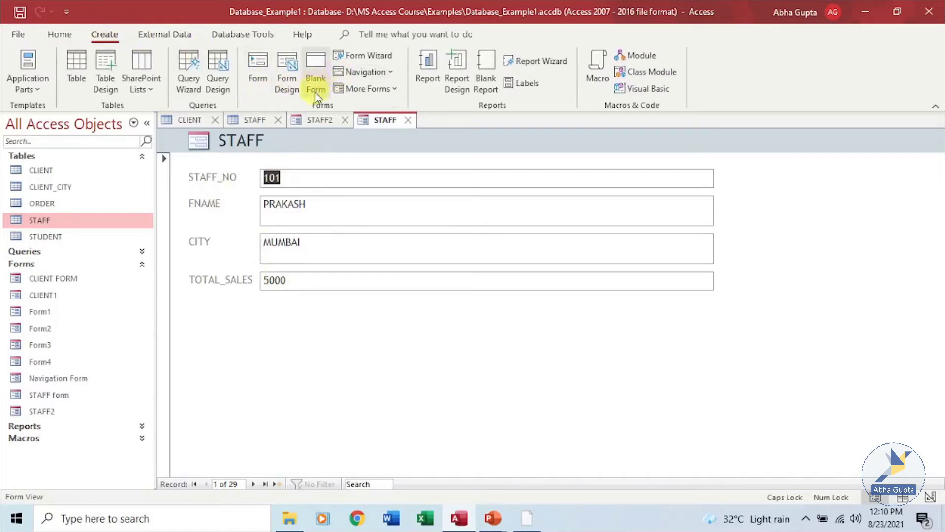
left_click(316, 87)
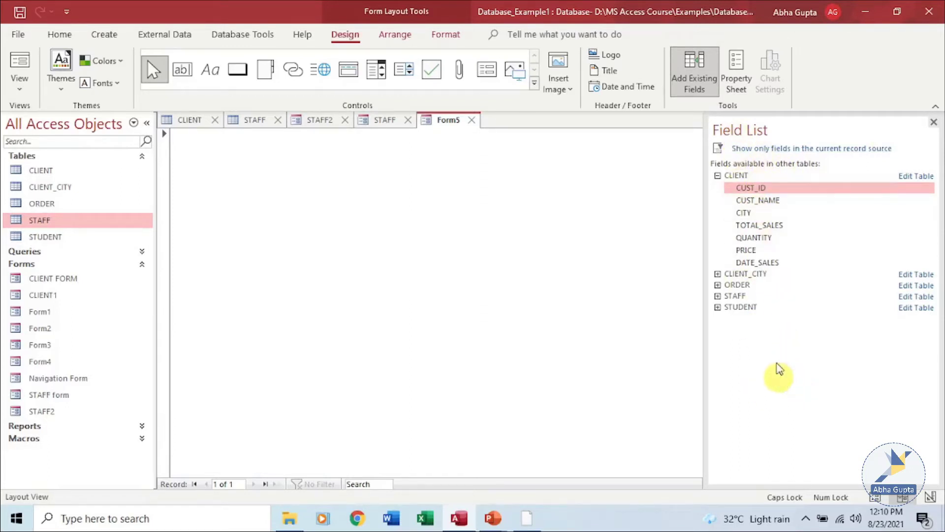
left_click(717, 175)
left_click(718, 176)
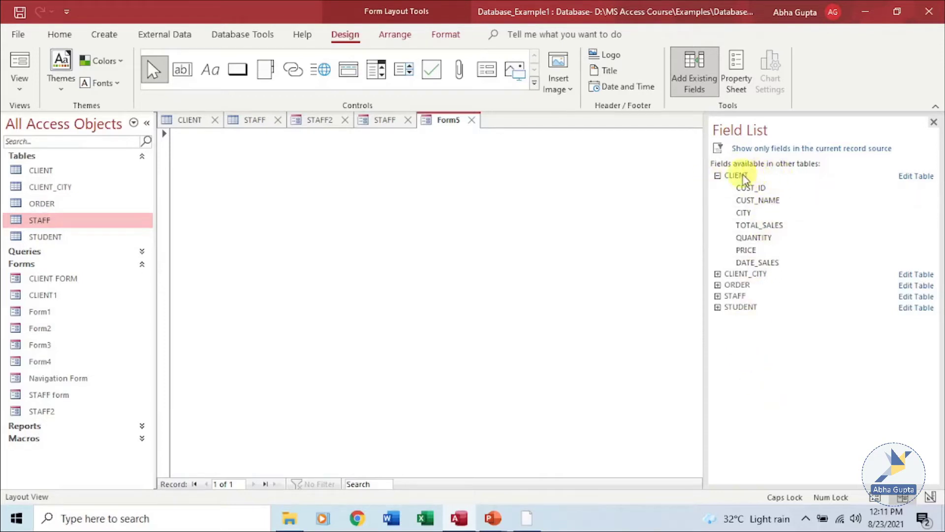
Step: Add the CLIENT table's CUST_ID field twice to the blank form, followed by CITY and CUST_NAME
left_click_drag(782, 190, 291, 198)
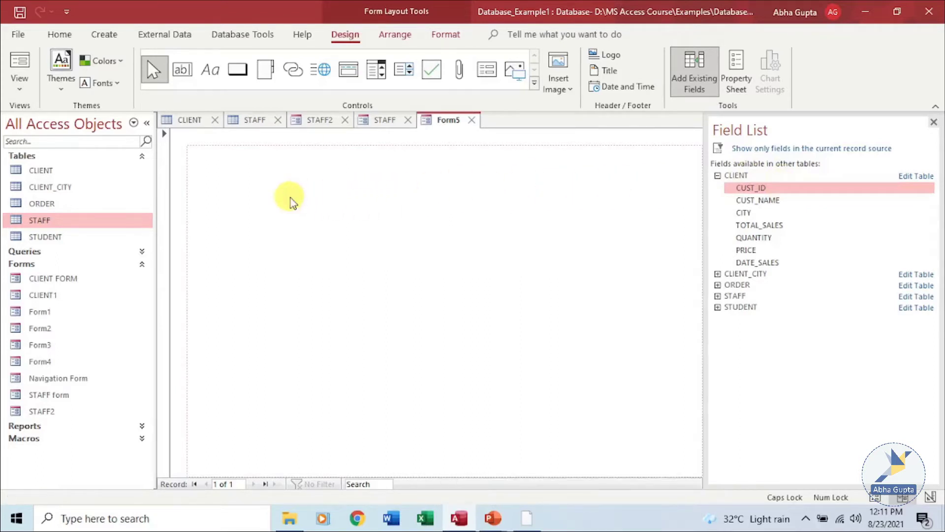
left_click(901, 179)
double_click(778, 190)
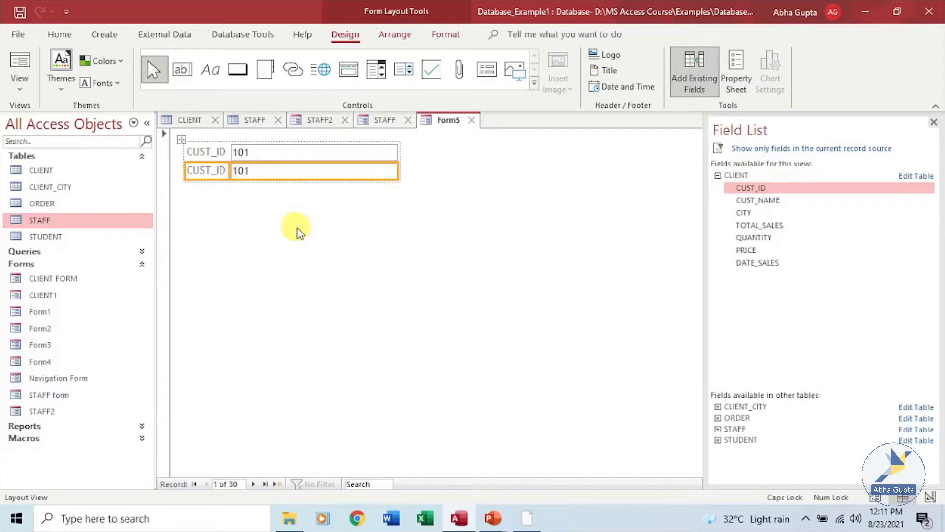
double_click(767, 214)
left_click(761, 200)
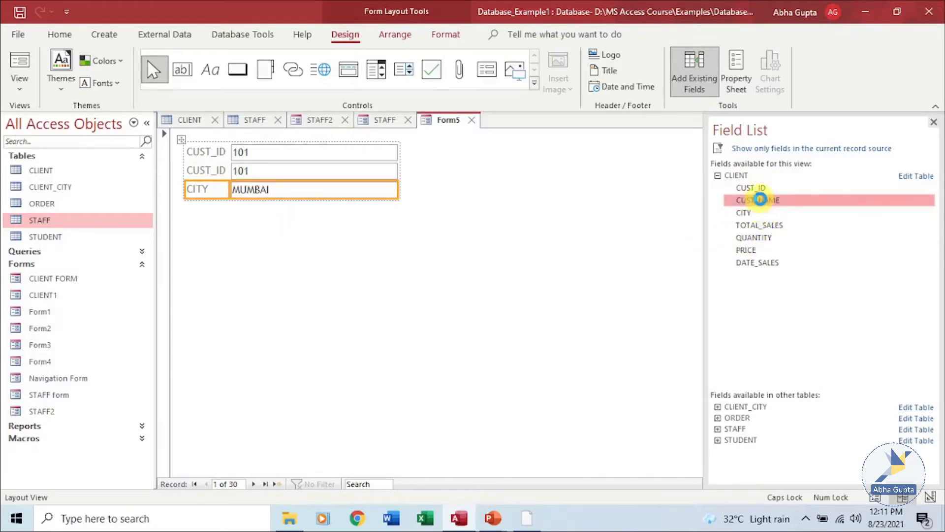
double_click(760, 199)
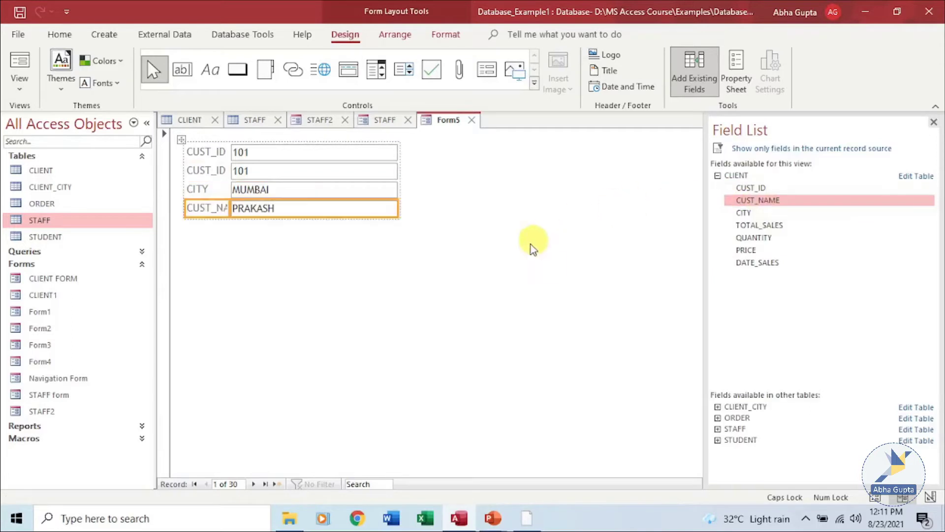
Step: Delete the label and text box of the uppermost duplicate CUST_ID, and show the form in Form View without the field list
left_click(222, 155)
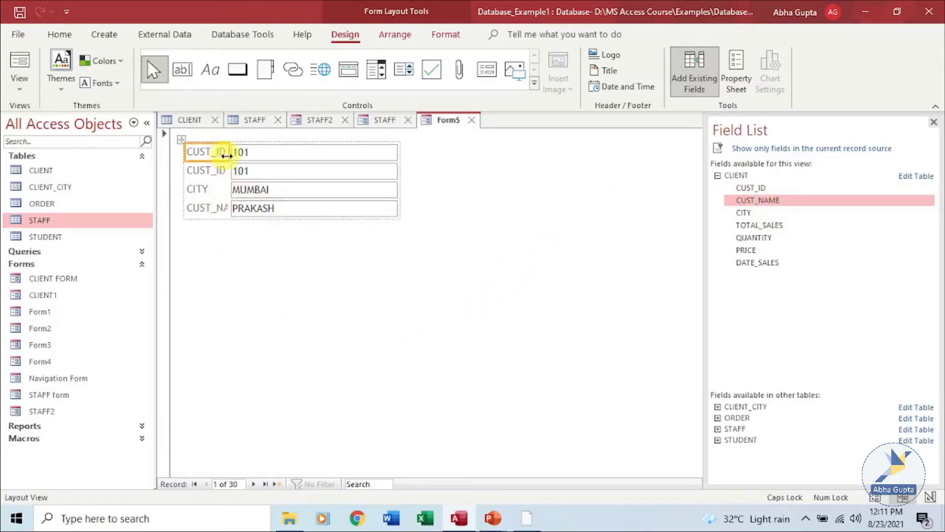
key("Delete")
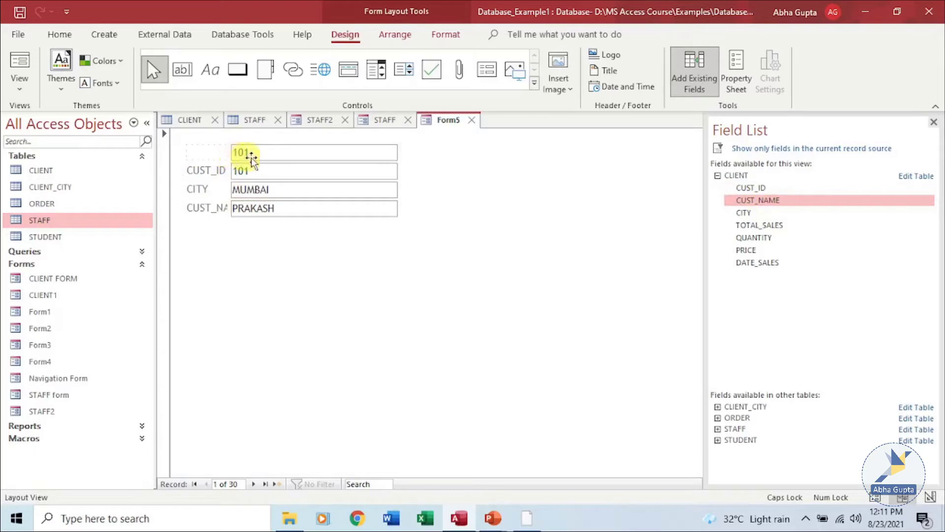
left_click(266, 153)
key("Delete")
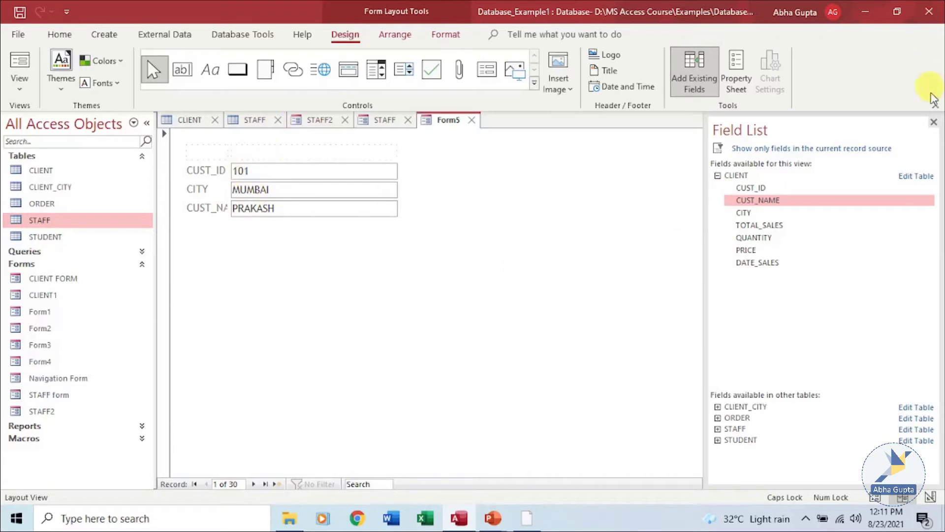
left_click(934, 124)
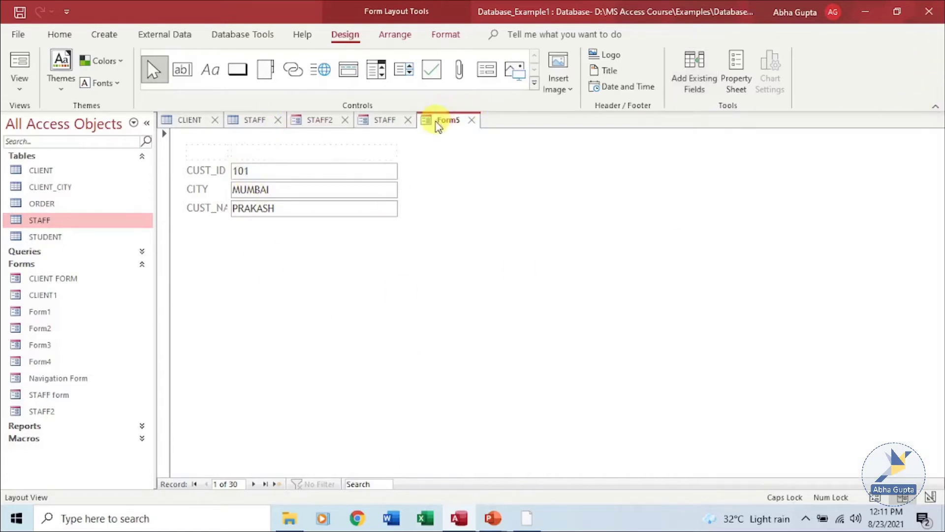
left_click(875, 498)
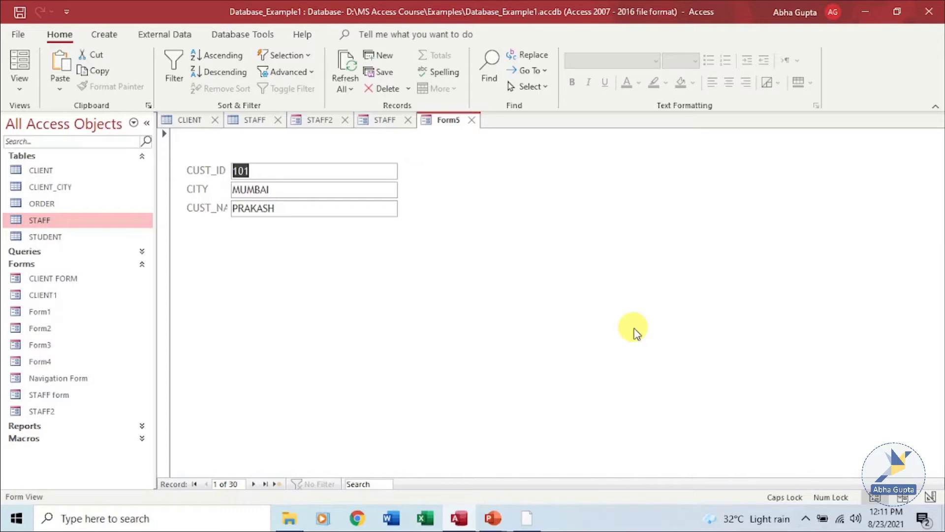
Step: Start the Form Wizard and choose the CLIENT table as the source of the form's fields
left_click(104, 35)
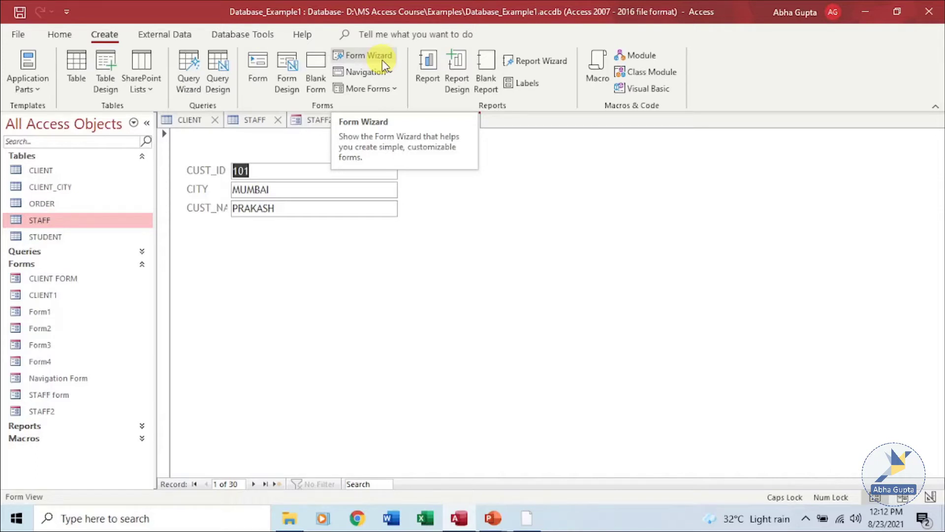
left_click(359, 57)
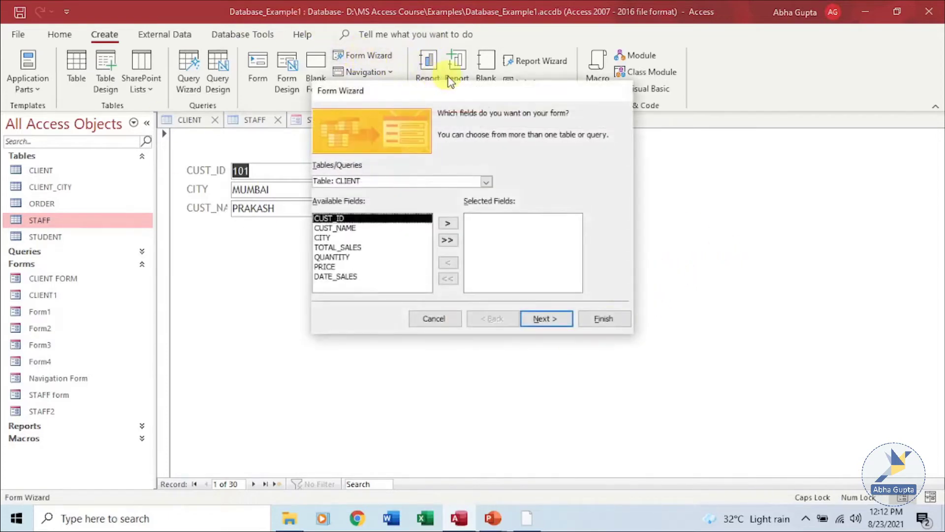
left_click_drag(455, 93, 465, 117)
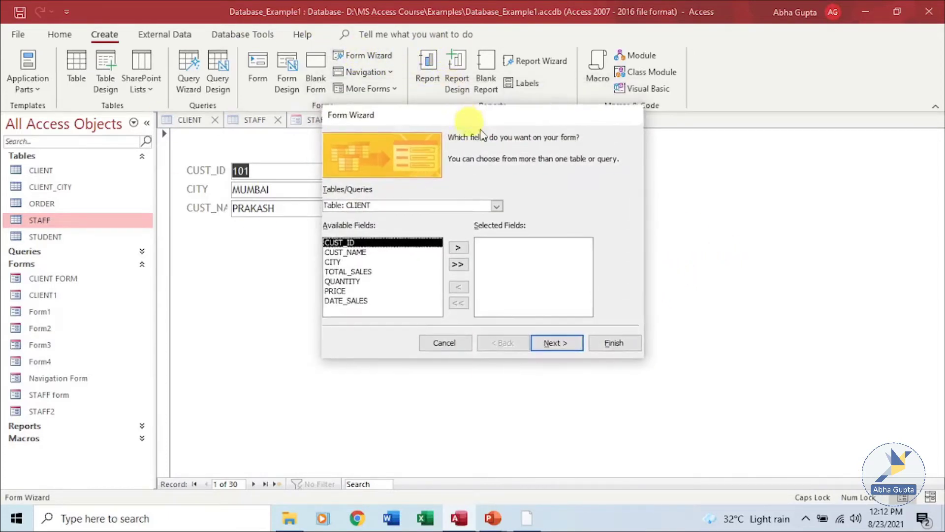
left_click(497, 206)
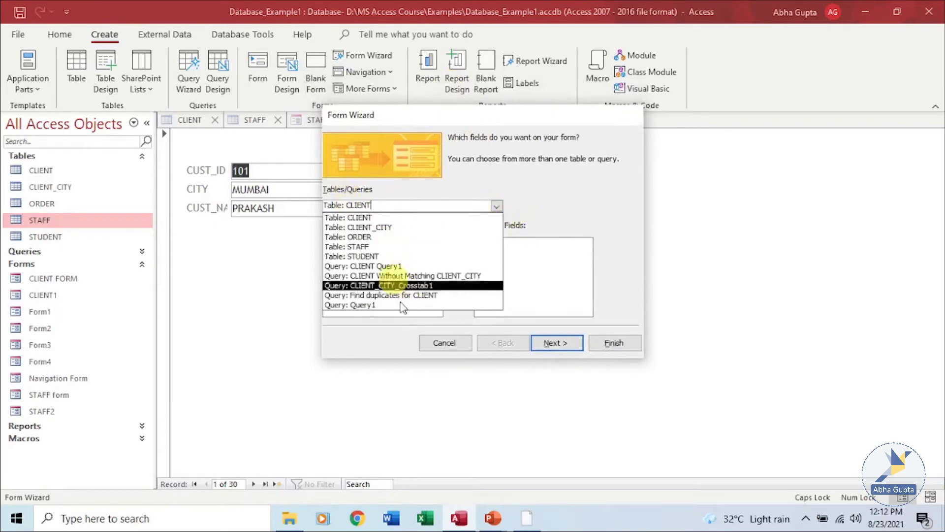
left_click(367, 219)
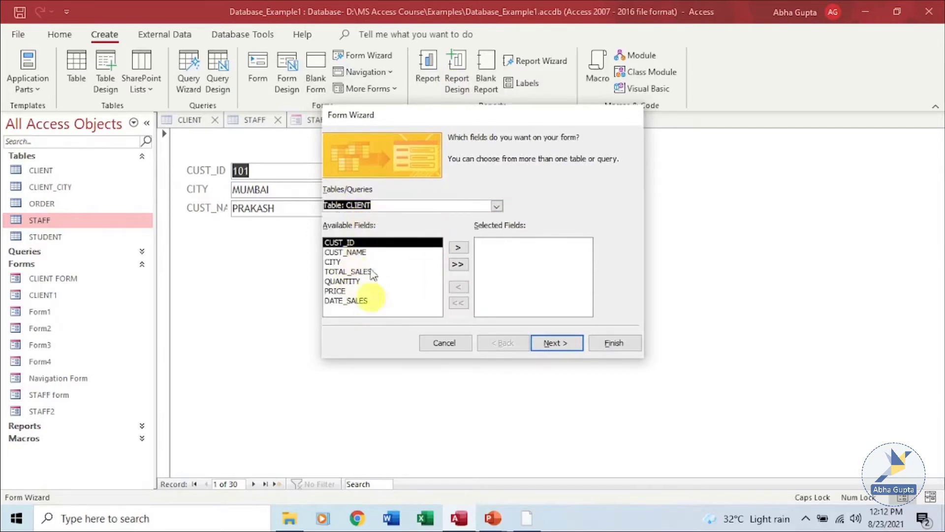
Step: Include the CUST_ID, CUST_NAME, CITY and TOTAL_SALES fields in the form and proceed to the layout choice
left_click(458, 247)
left_click(458, 247)
left_click(457, 248)
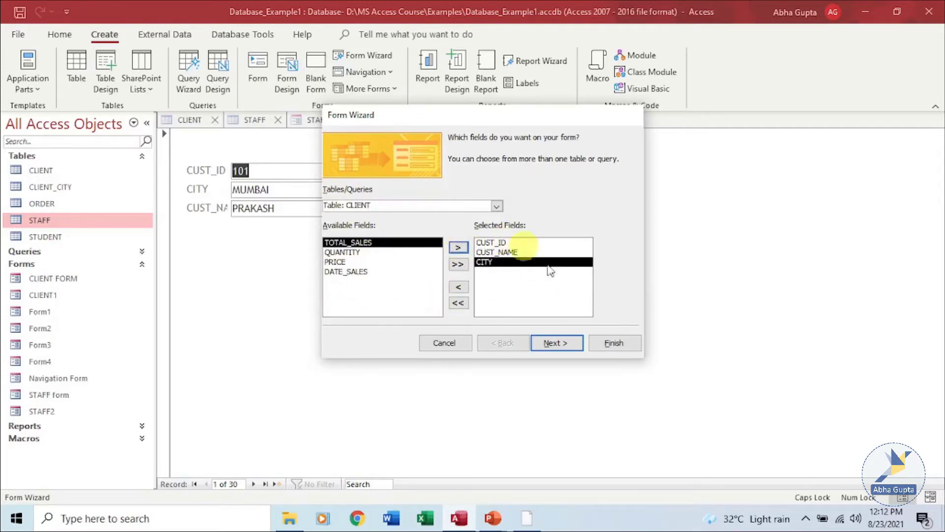
left_click(458, 248)
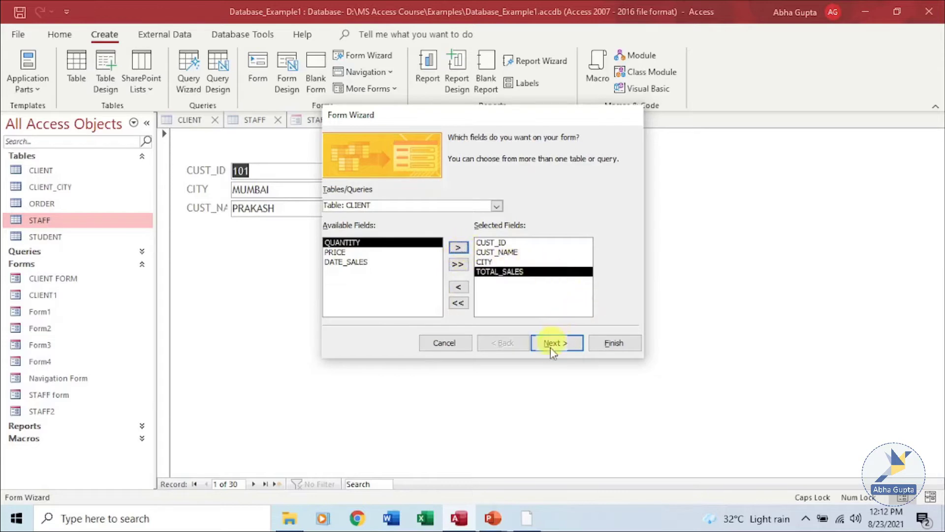
left_click(552, 343)
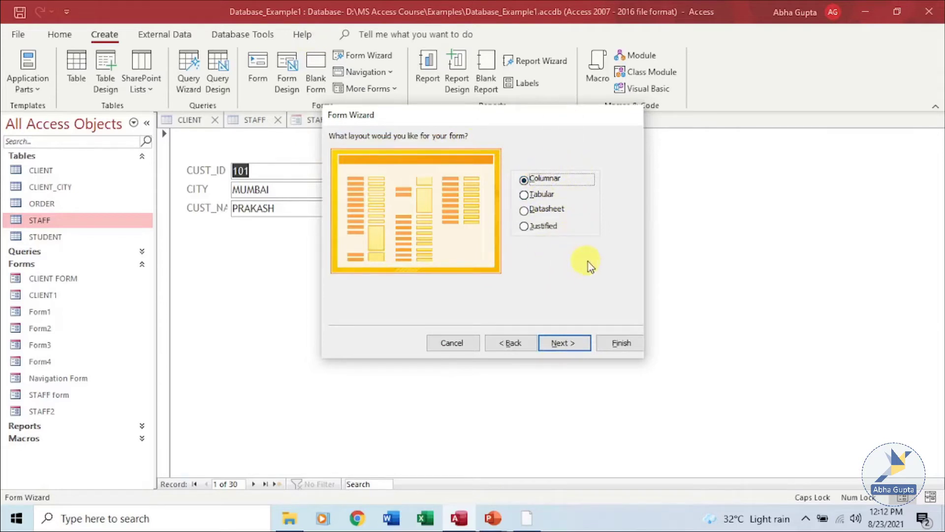
Step: Preview the Tabular, Datasheet and Justified layouts, and choose the Columnar layout for the form
left_click(567, 196)
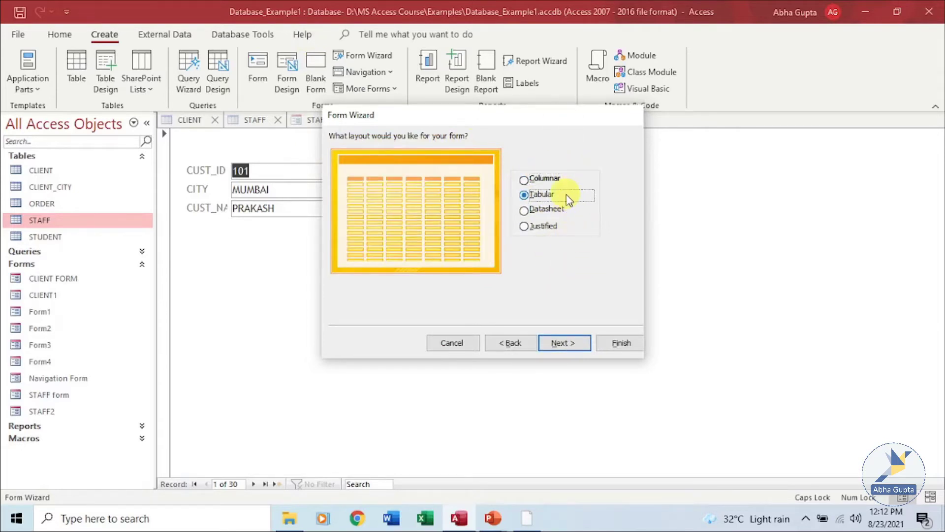
left_click(525, 210)
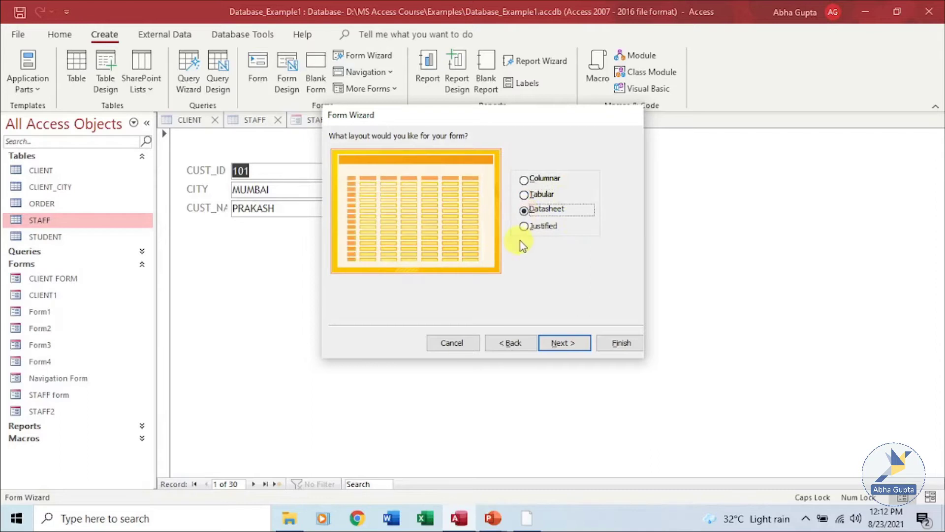
left_click(525, 227)
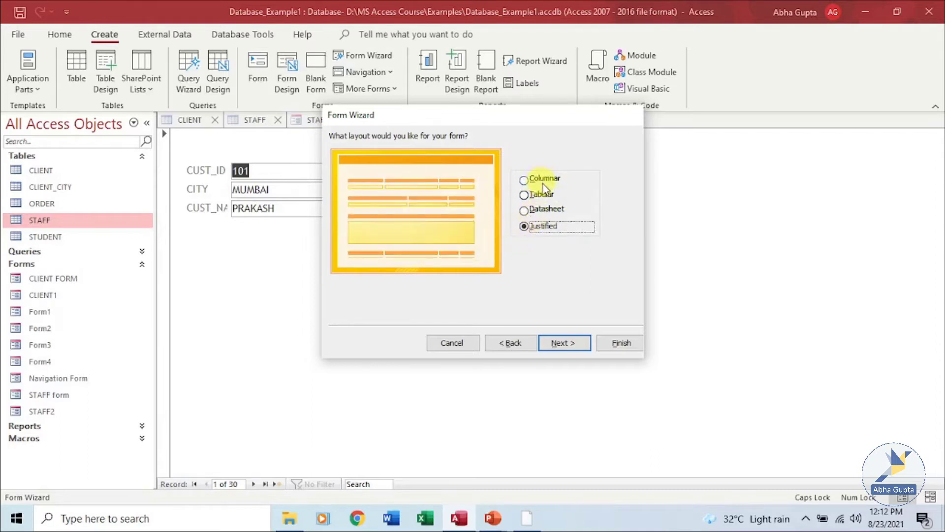
left_click(544, 180)
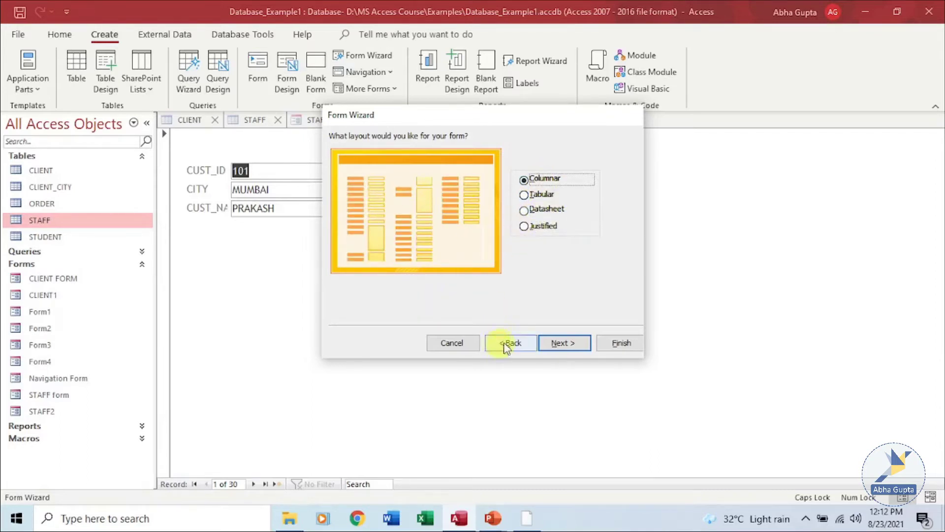
left_click(555, 343)
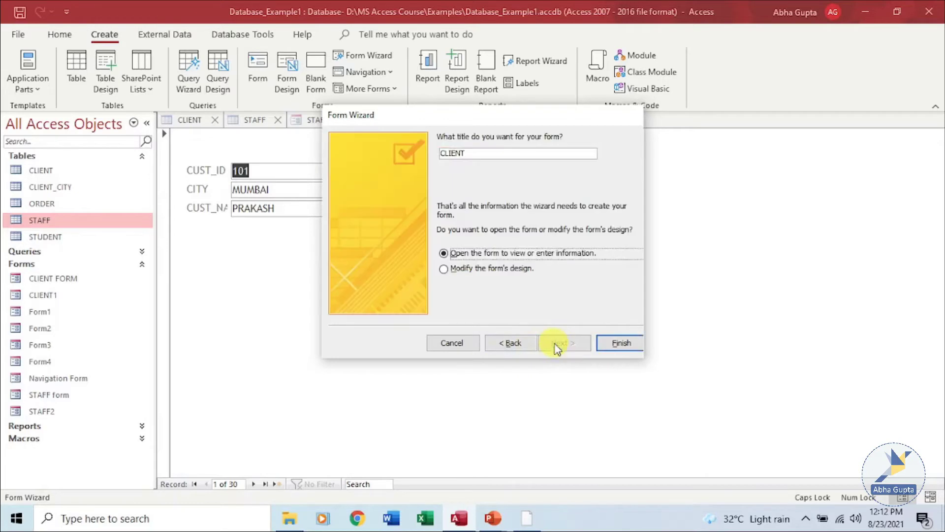
Step: Title the form CLIENT DATA FORM and finish the wizard with the form opened for viewing or entering information
left_click(493, 153)
type("DAT")
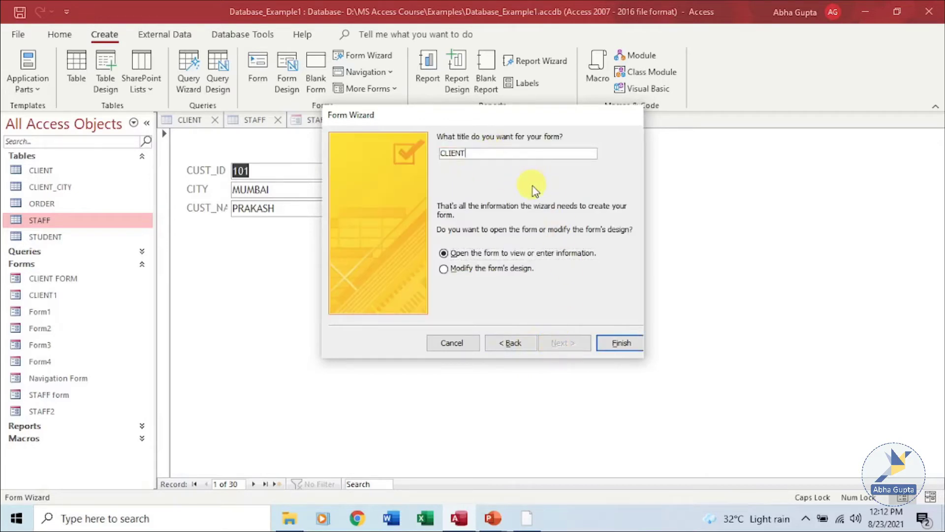
type("A FORM")
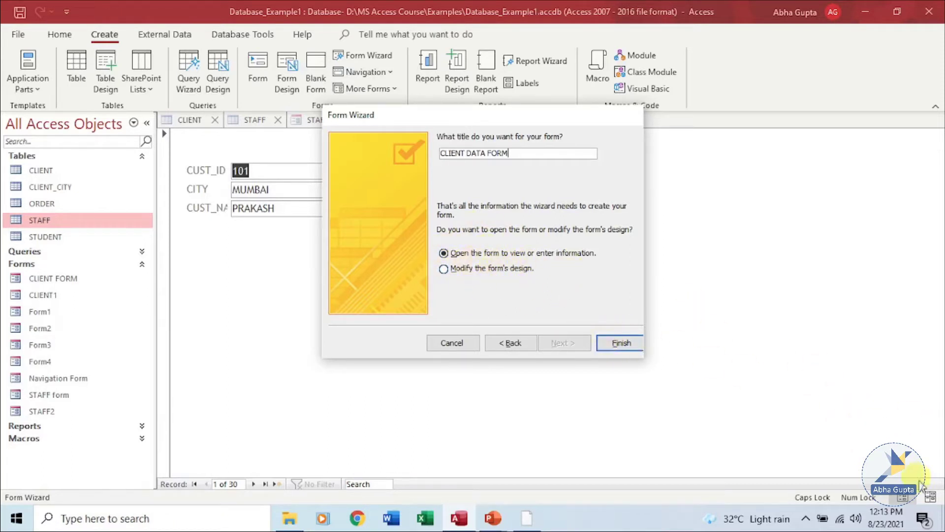
left_click(621, 342)
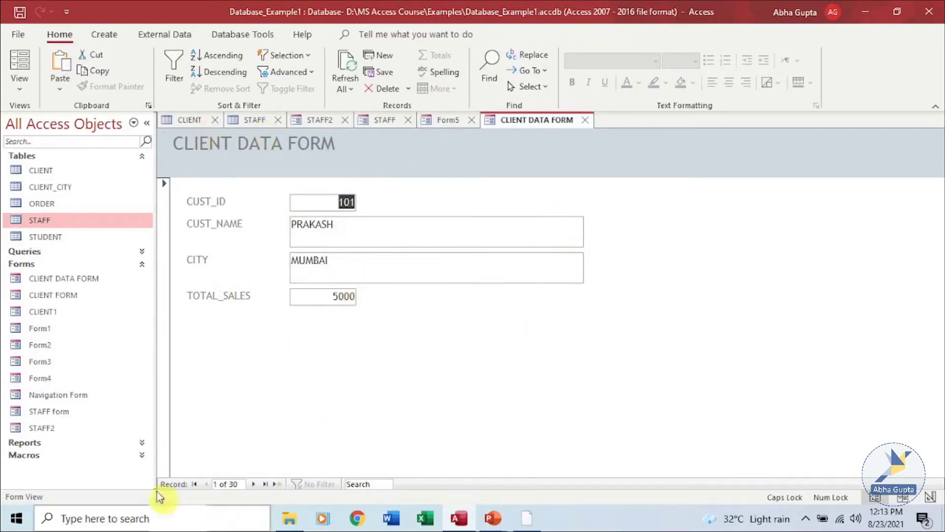
Step: Browse forward through the records in CLIENT DATA FORM to the sixth record
left_click(254, 484)
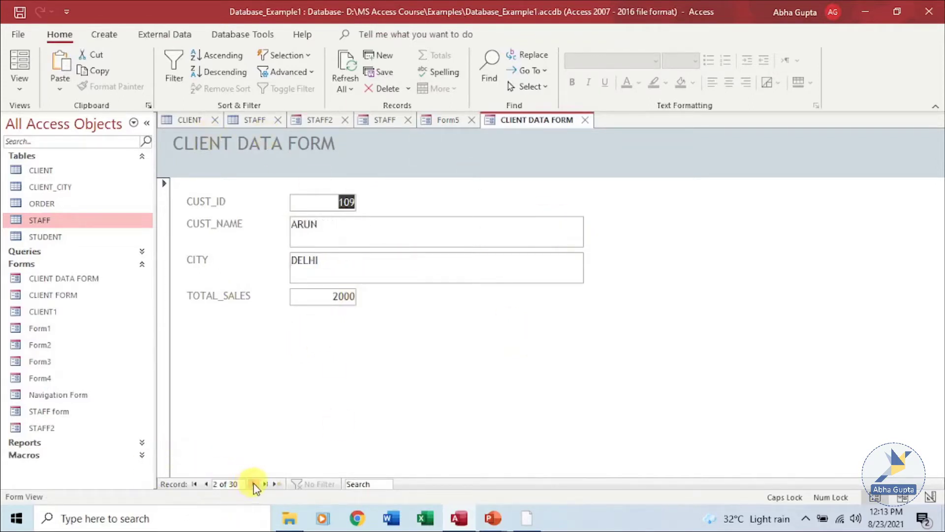
left_click(254, 484)
left_click(254, 484)
left_click(254, 484)
left_click(254, 484)
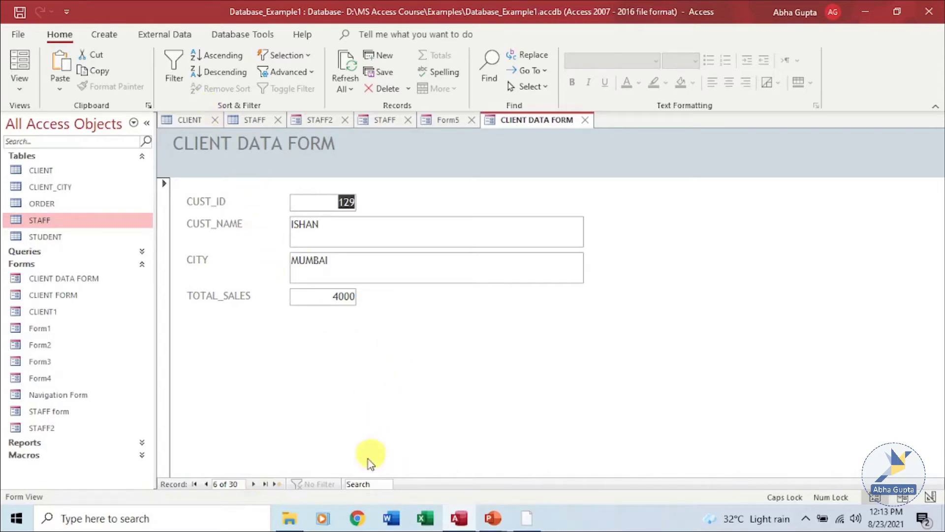
Step: Add a new record with the customer's ID and name, CITY MANDU and TOTAL_SALES 23400, and advance to another blank record
left_click(277, 485)
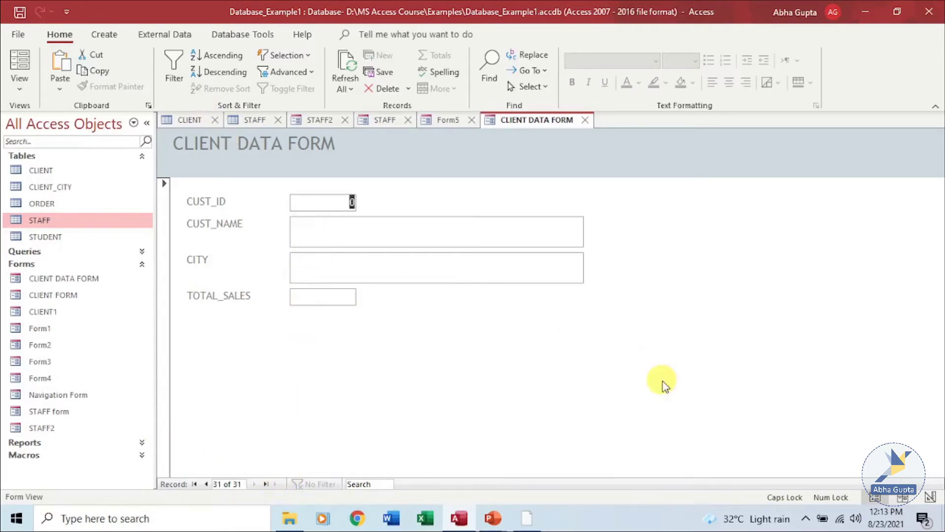
type("122")
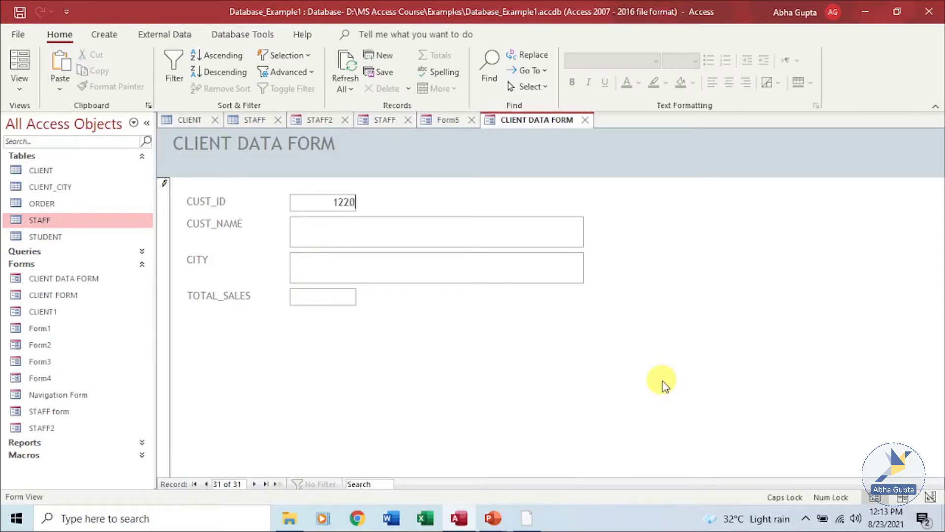
left_click(348, 224)
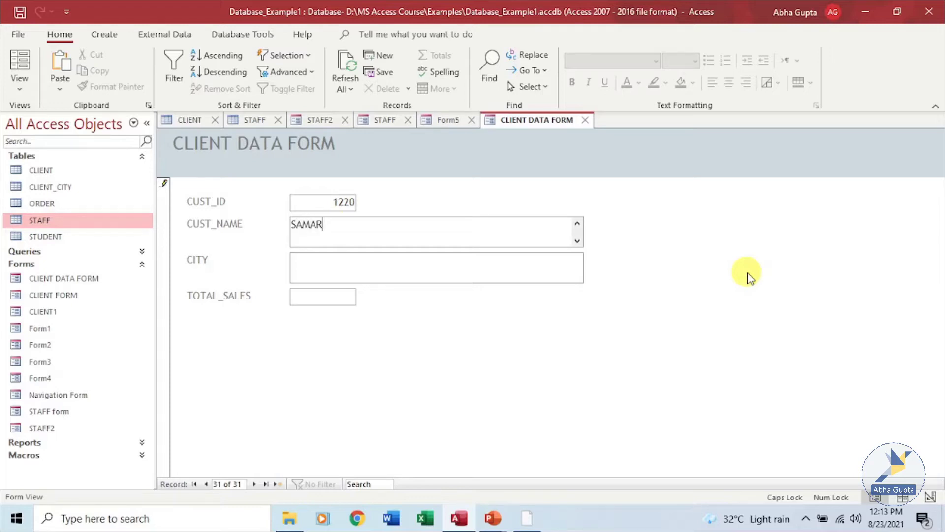
left_click(543, 269)
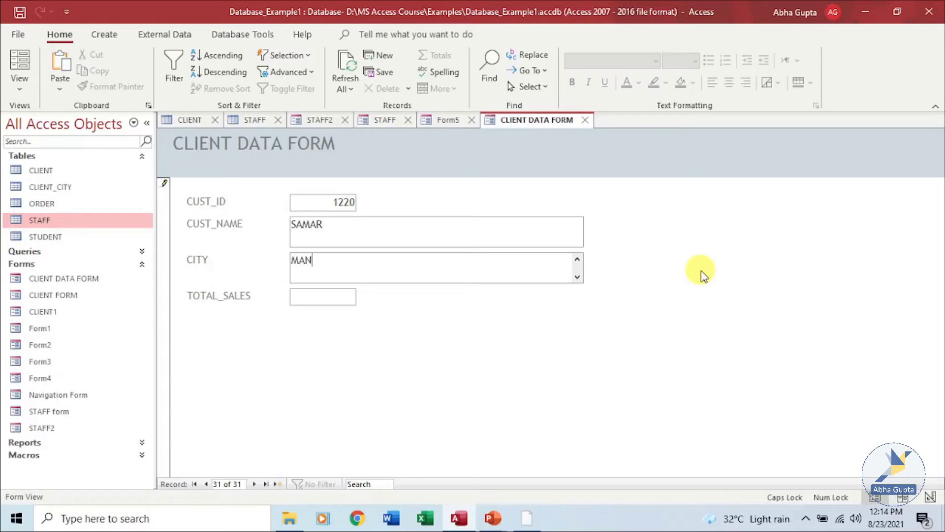
left_click(349, 297)
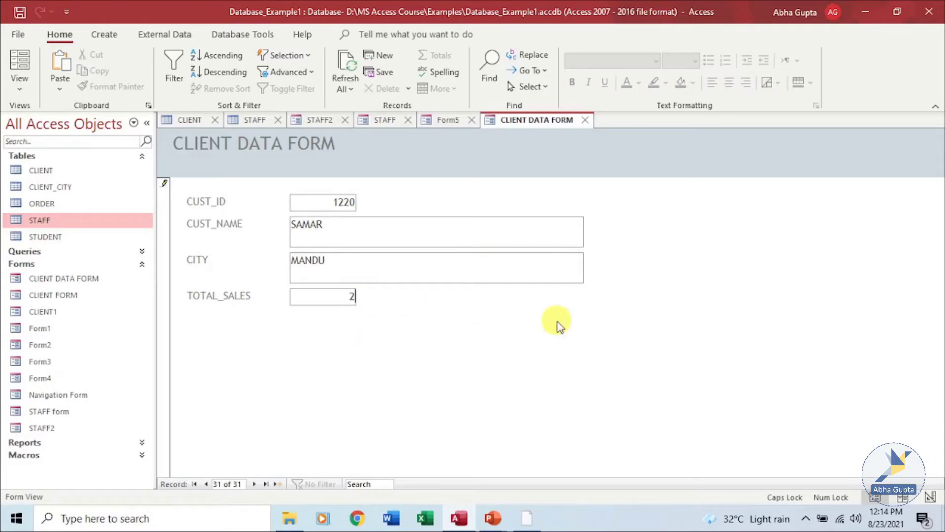
type("23400")
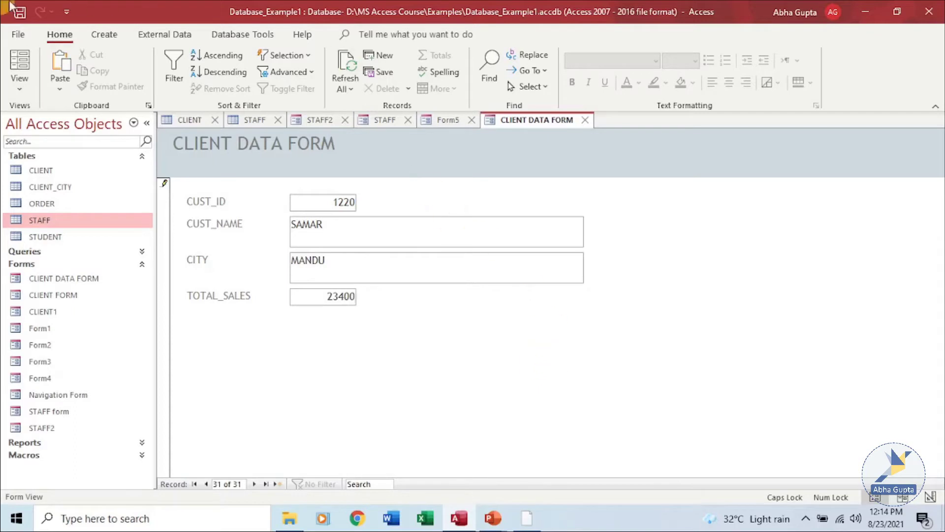
left_click(277, 484)
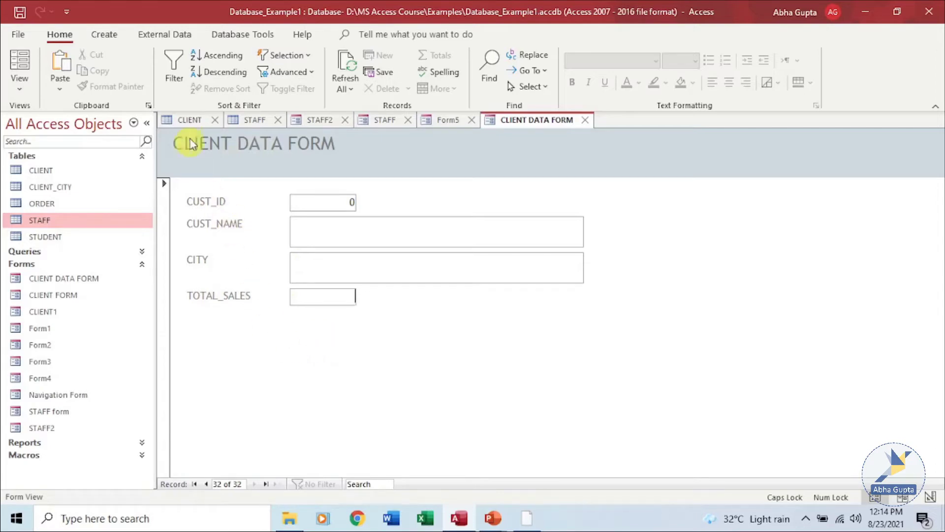
Step: Refresh the CLIENT table and select the row of the new MANDU record with total sales of 23400
left_click(188, 119)
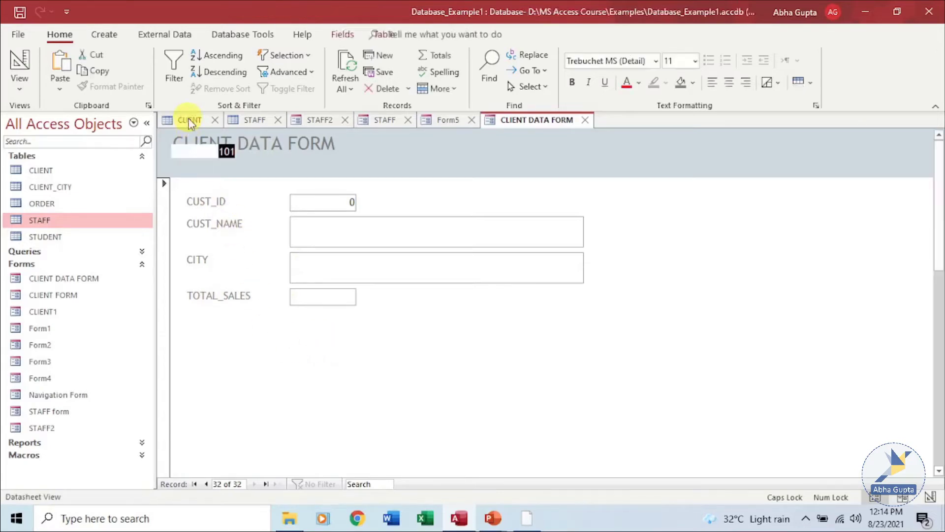
scroll(935, 300, "down", 5)
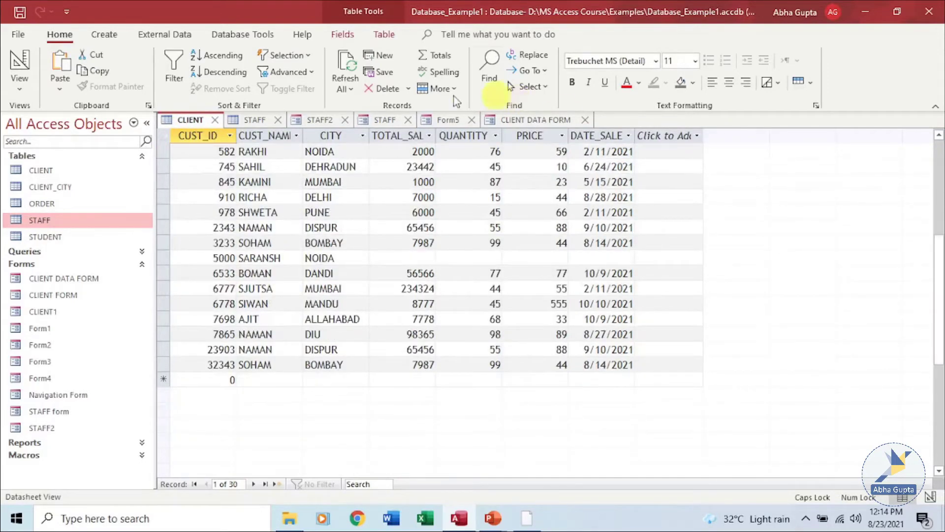
left_click(344, 64)
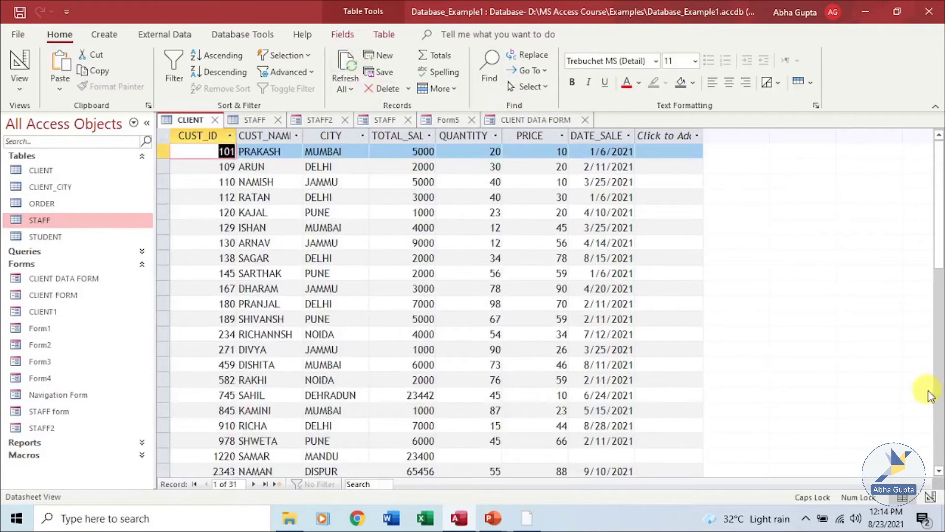
scroll(930, 391, "down", 2)
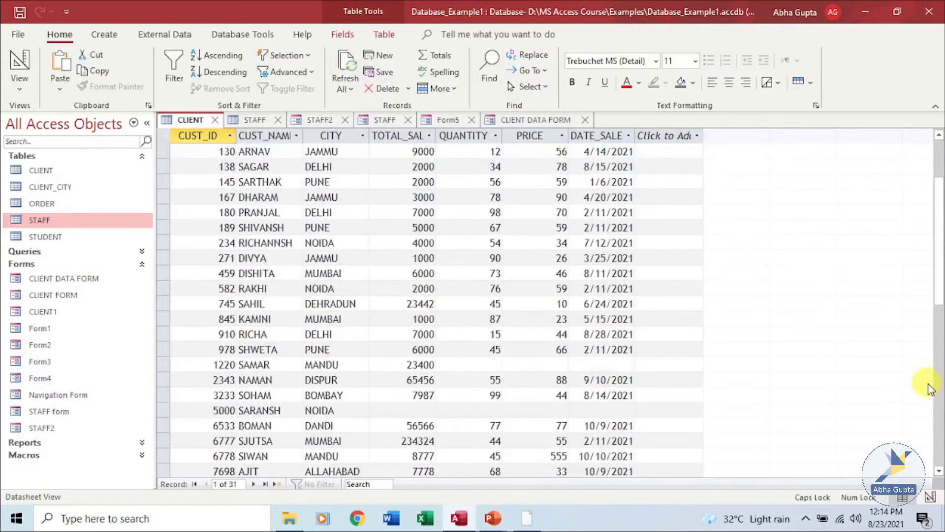
left_click(164, 365)
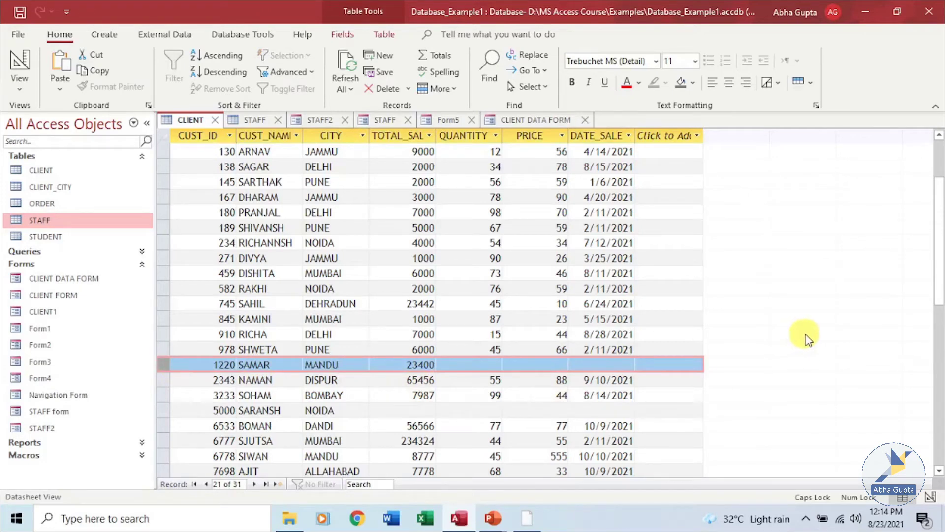
Step: Delete record 29, the DISPUR client, through CLIENT DATA FORM and go to the last record
left_click(529, 120)
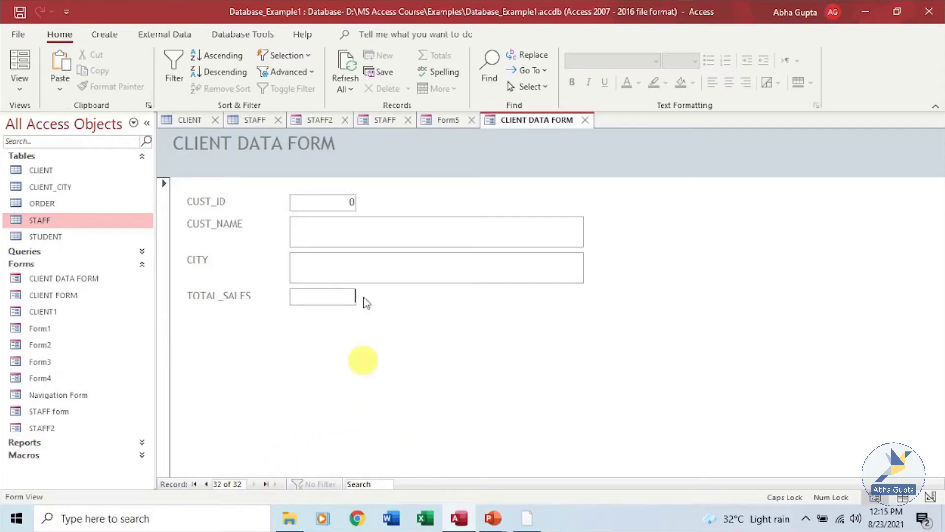
left_click(207, 484)
left_click(207, 485)
left_click(207, 484)
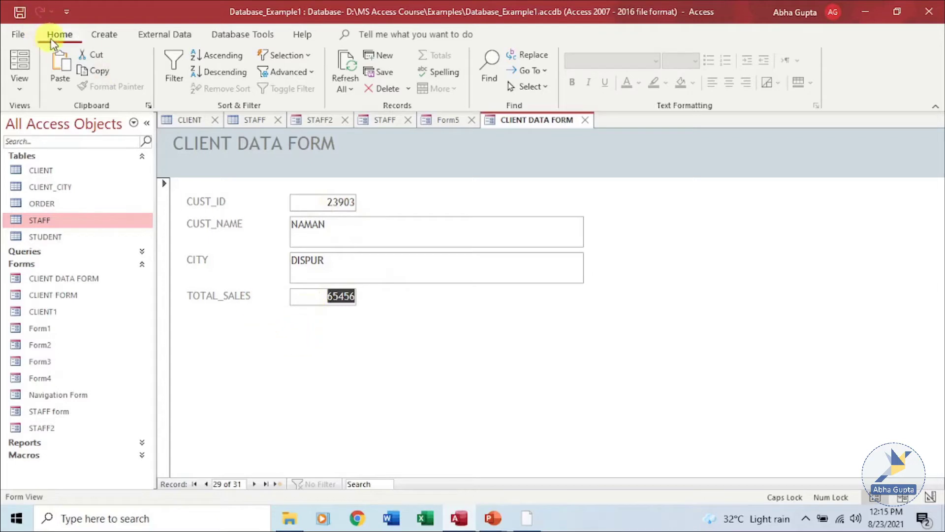
left_click(409, 88)
left_click(423, 125)
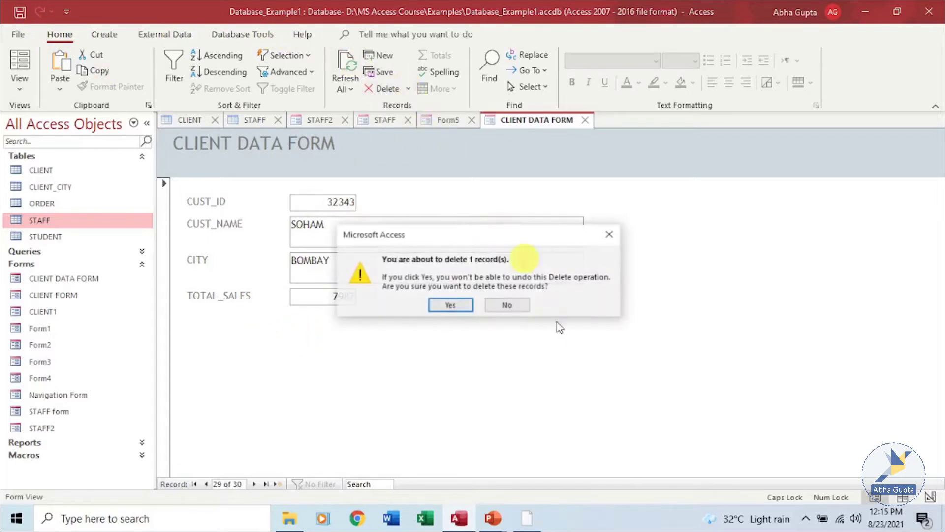
left_click(455, 309)
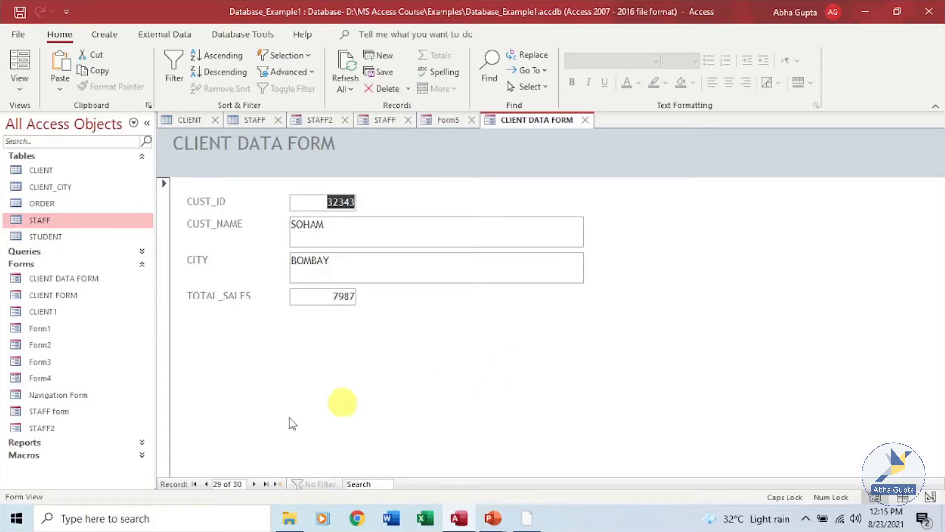
left_click(254, 484)
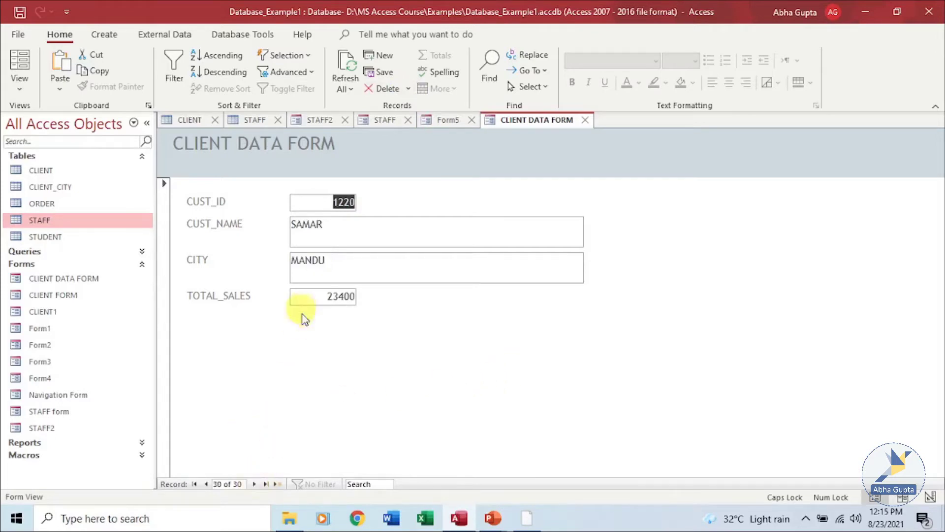
Step: Refresh all data in the CLIENT table and look through its records for the deleted DISPUR client
left_click(187, 119)
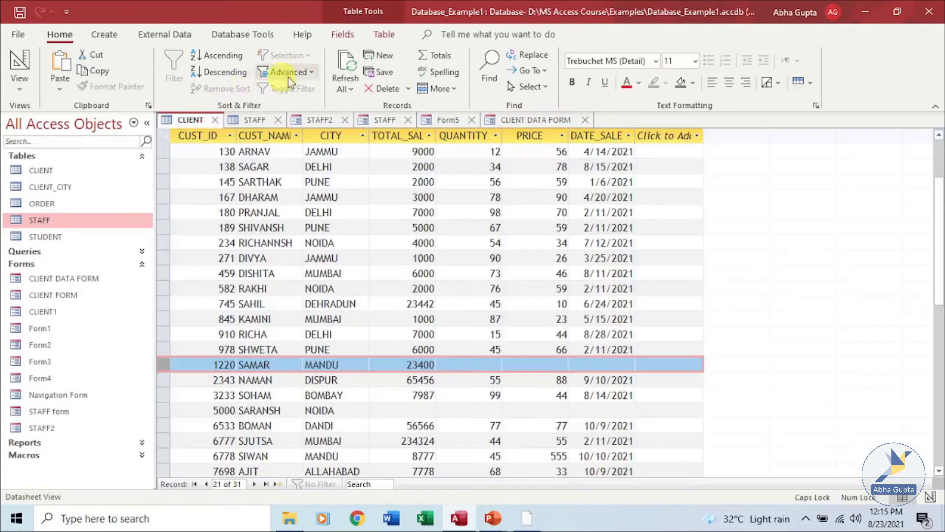
left_click(345, 87)
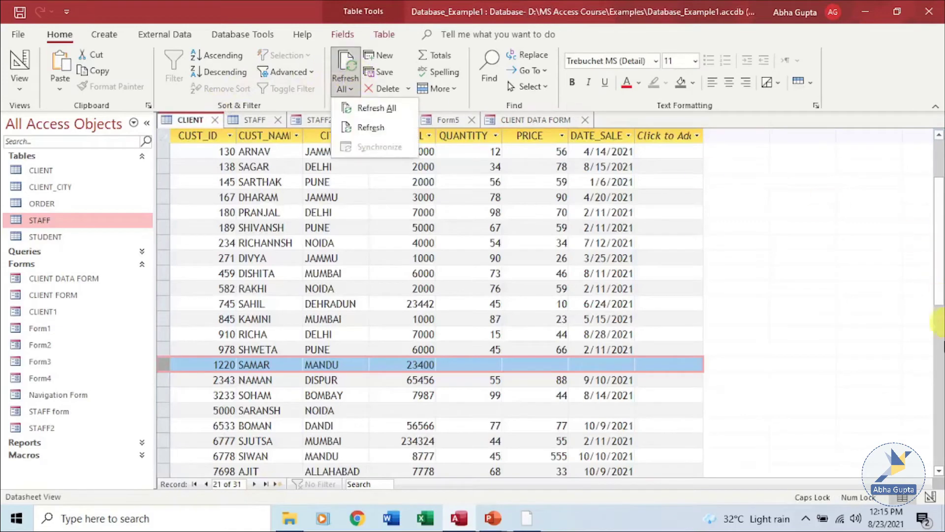
left_click(382, 109)
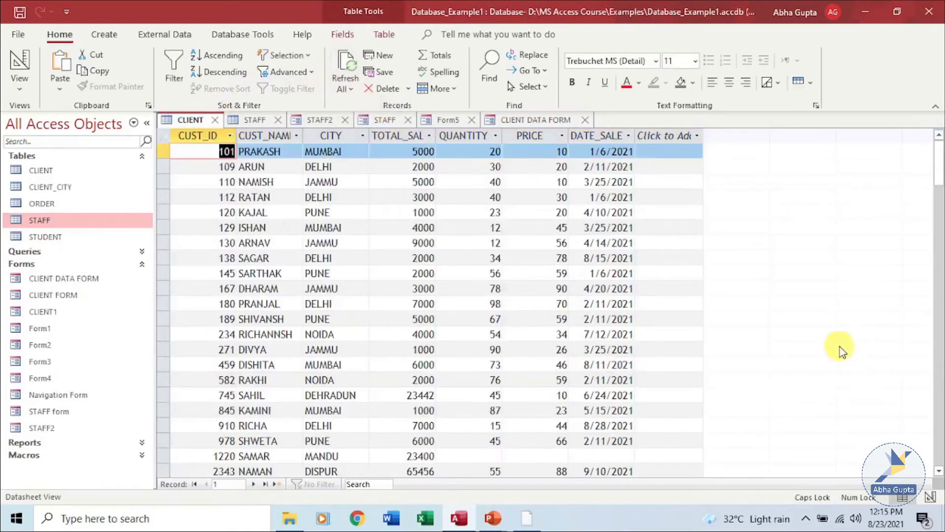
scroll(831, 345, "down", 4)
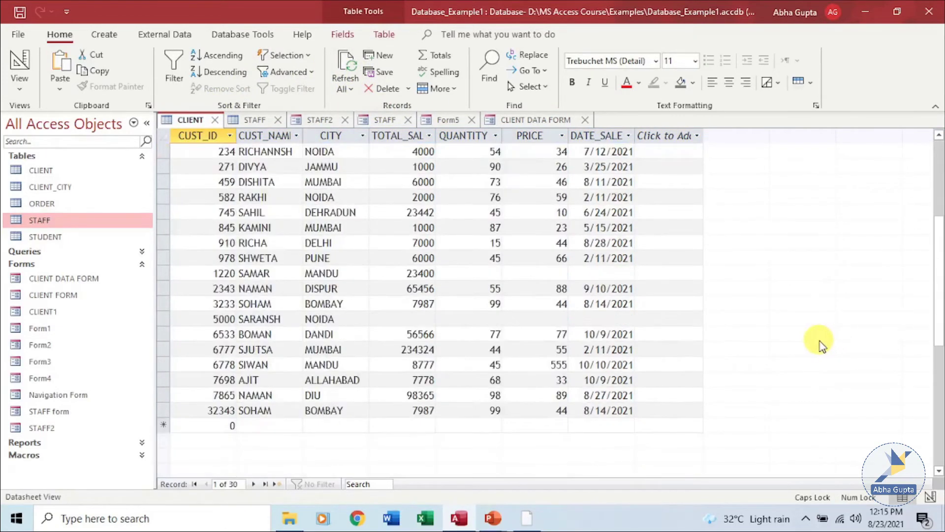
scroll(819, 339, "up", 2)
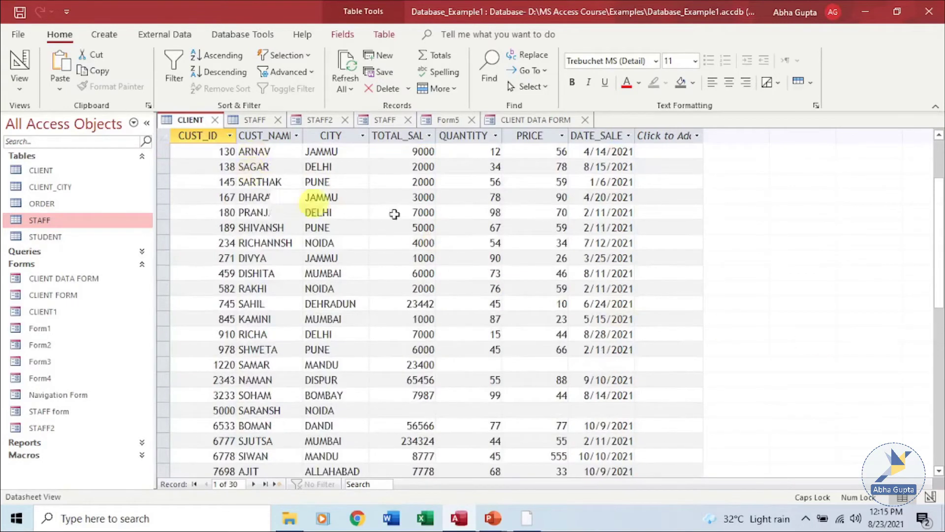
scroll(776, 273, "up", 3)
scroll(274, 271, "down", 3)
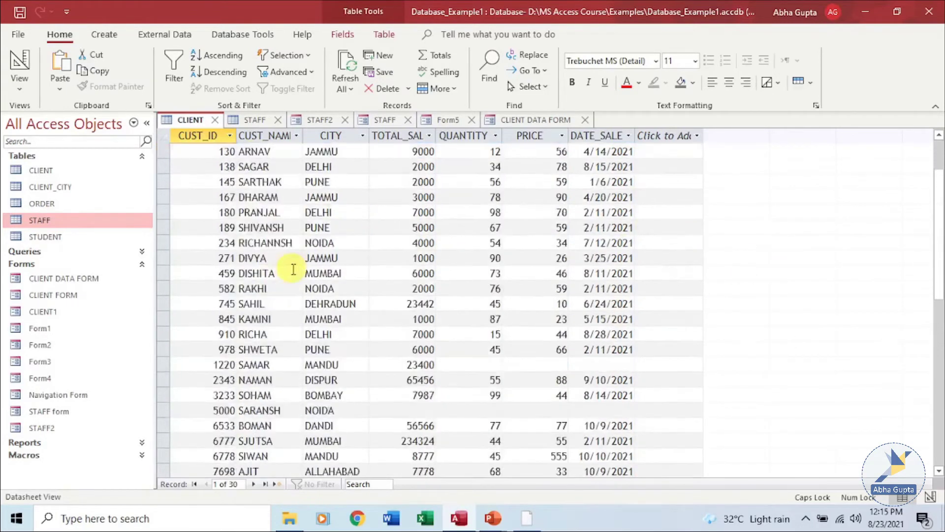
scroll(293, 269, "down", 2)
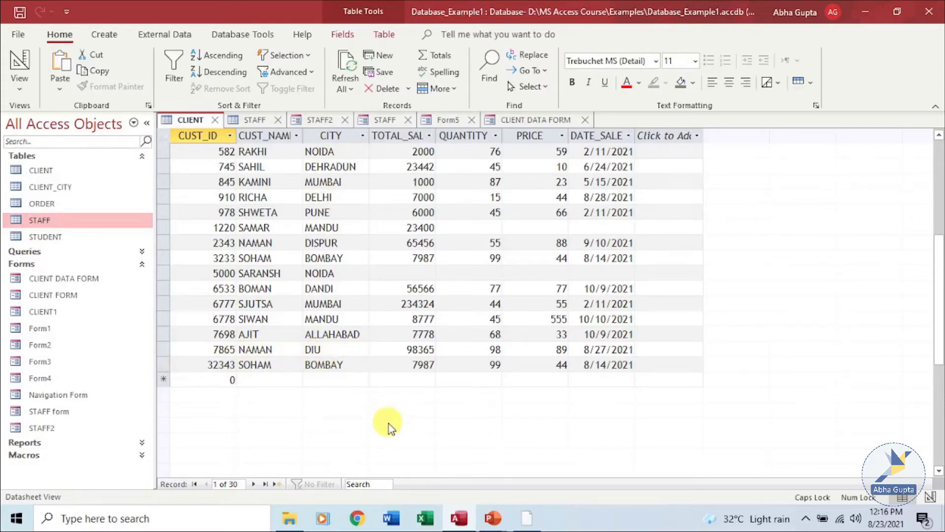
Step: Search the records of CLIENT DATA FORM for a customer's first name
left_click(514, 119)
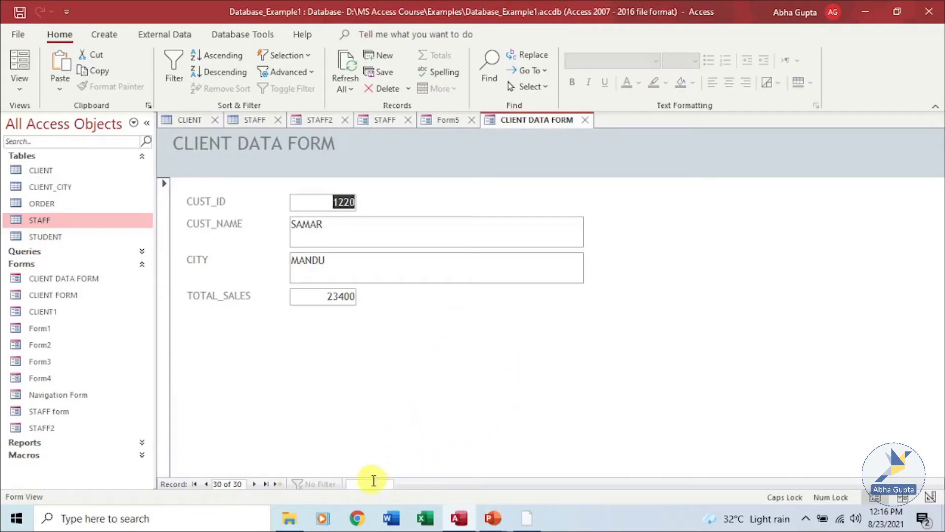
type("NAMAN")
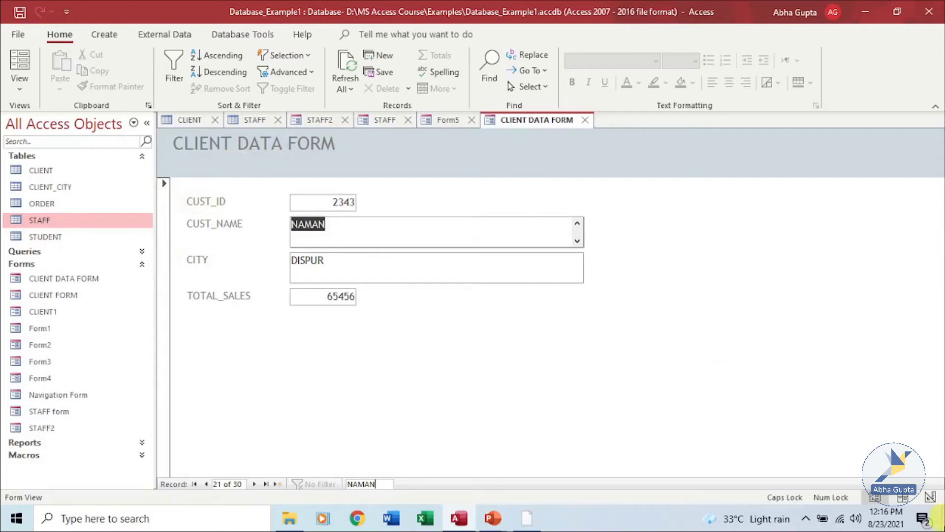
Step: In Layout View of CLIENT DATA FORM, narrow the CUST_NAME and CITY boxes by over a quarter to matching widths
left_click(903, 500)
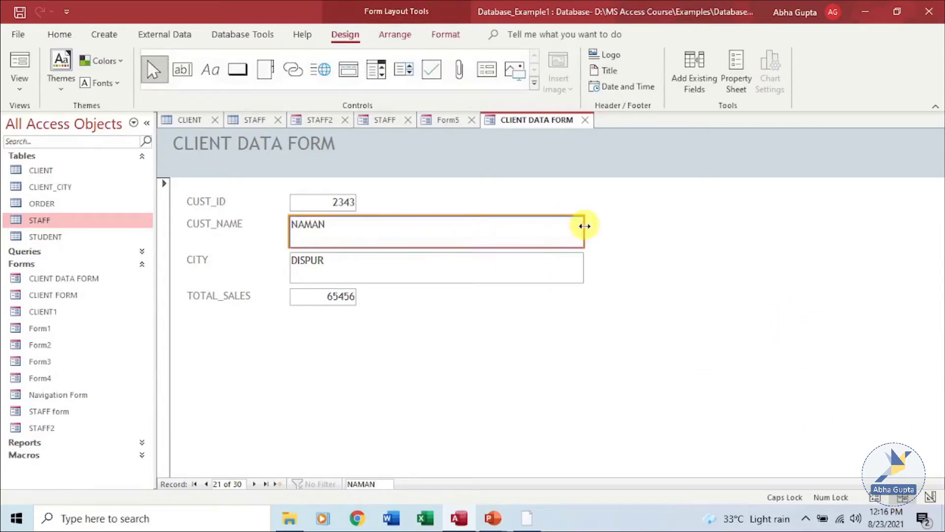
left_click_drag(585, 226, 501, 236)
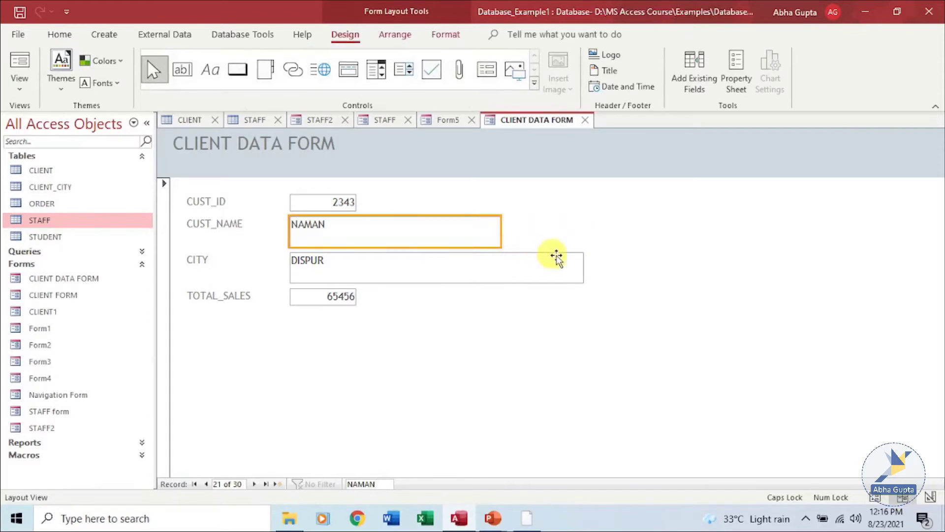
left_click(584, 271)
left_click_drag(583, 267, 500, 268)
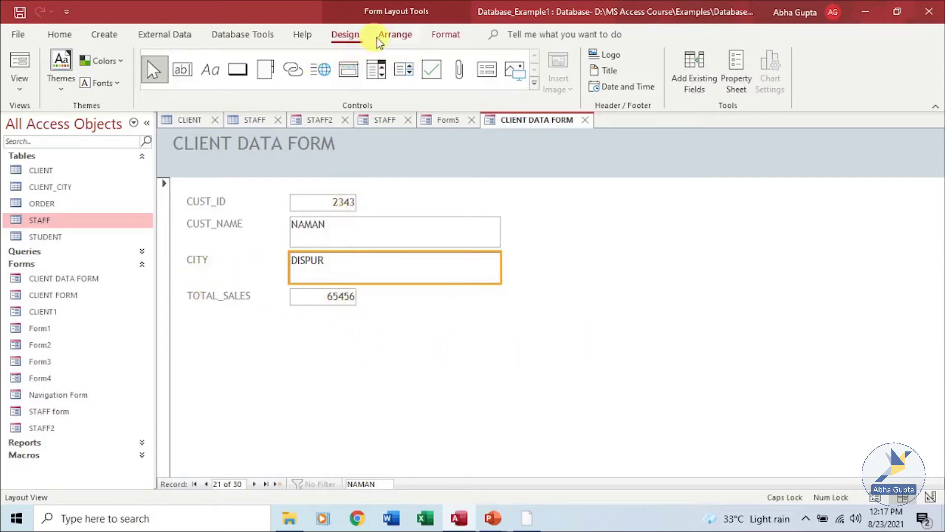
Step: Add the date in long format and the time with seconds to the form header, and remove the duplicate title label
left_click(405, 35)
left_click(446, 34)
left_click(607, 74)
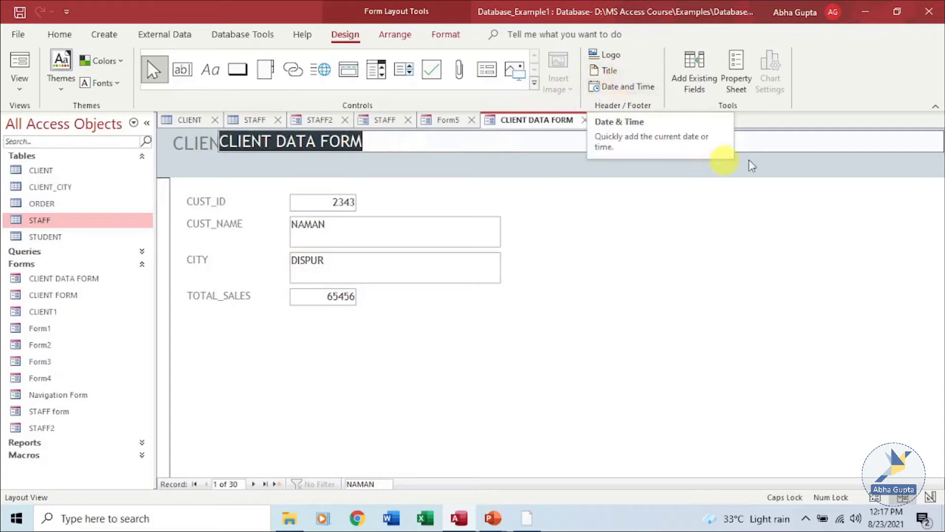
left_click(615, 88)
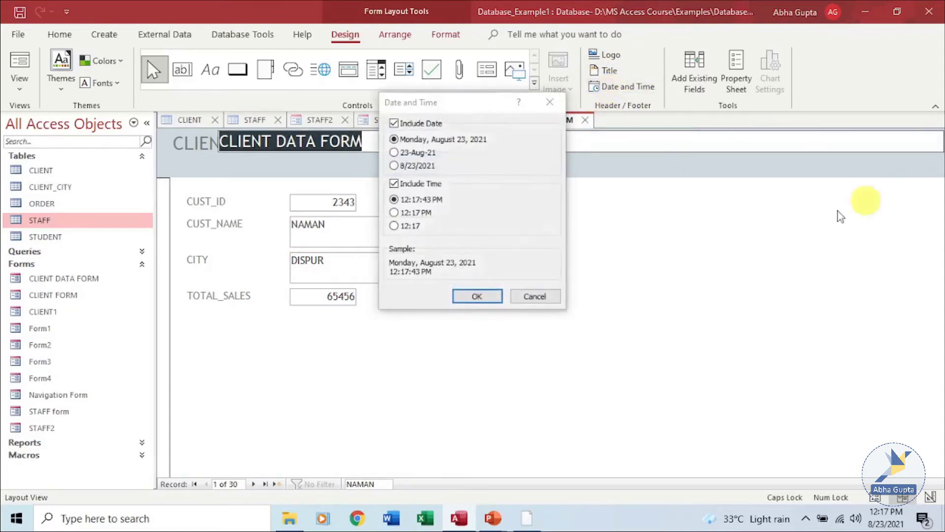
left_click(487, 295)
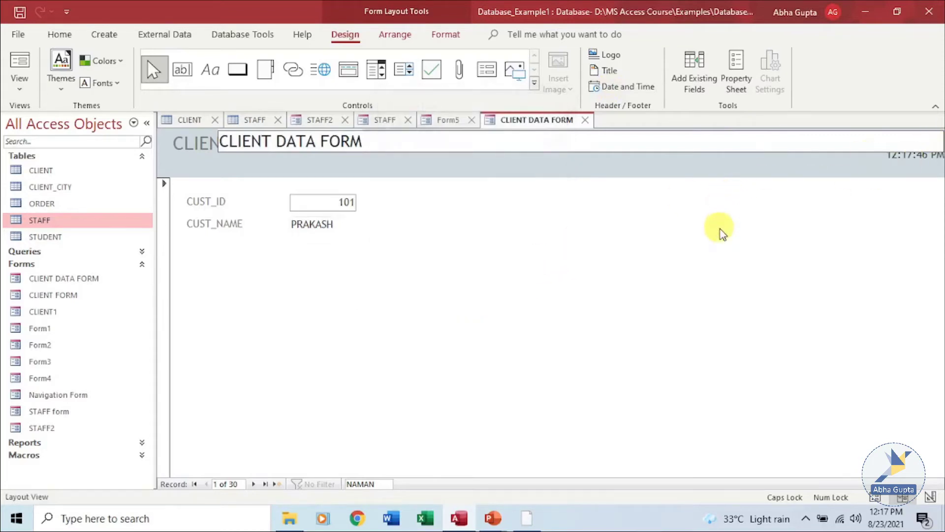
left_click(331, 138)
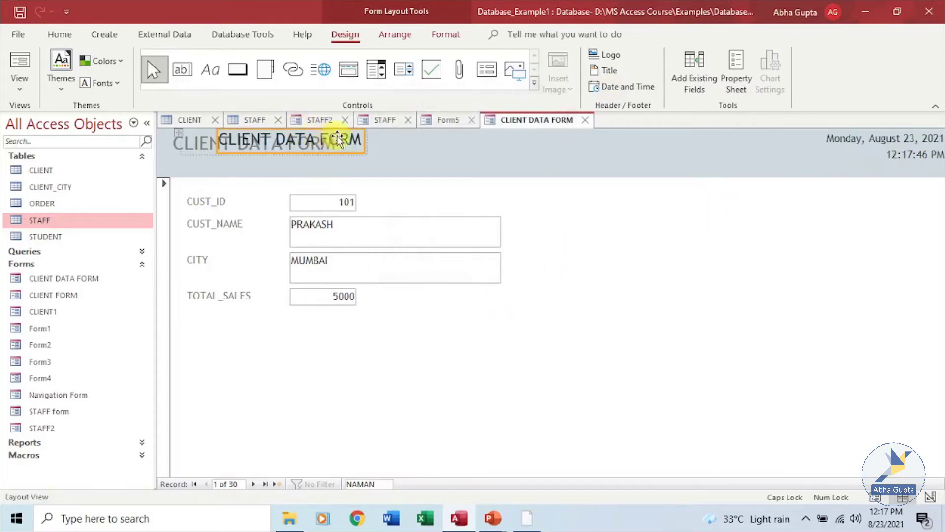
left_click(546, 175)
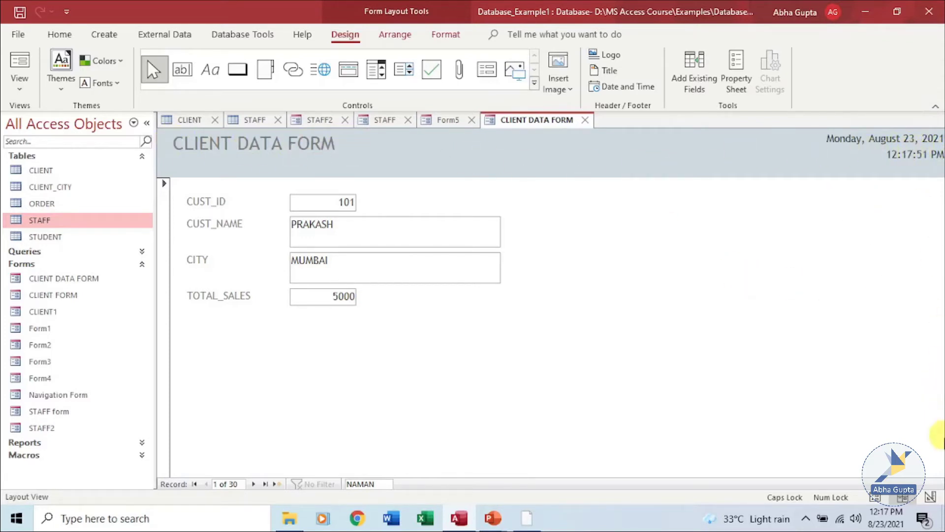
Step: In Design View, expand the form footer to about 1 and the Detail section to about 2.5 on the ruler, and return to Layout View
left_click(932, 498)
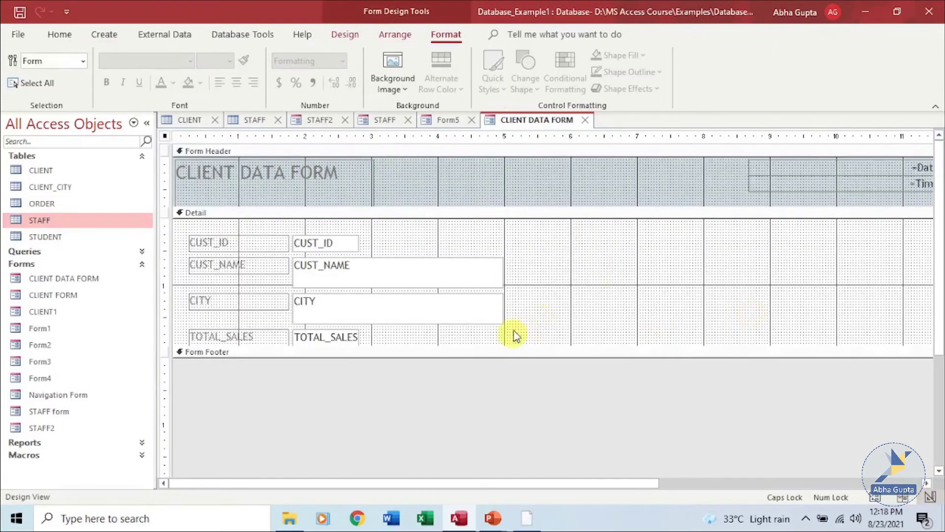
left_click(589, 358)
left_click_drag(589, 358, 600, 421)
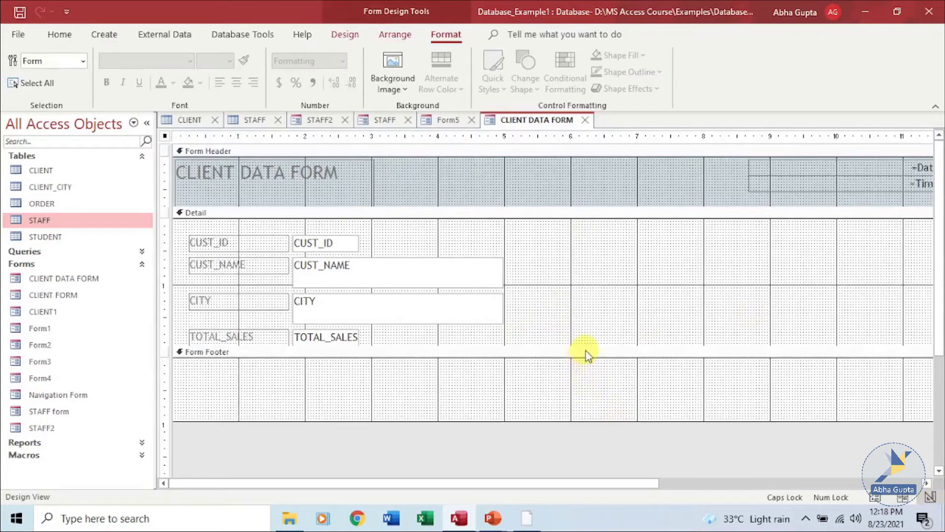
left_click(602, 362)
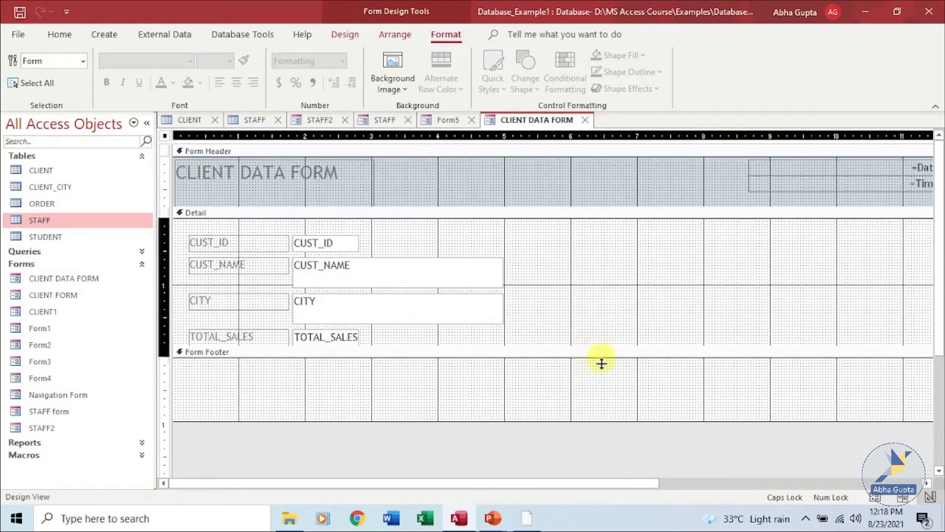
left_click_drag(602, 363, 603, 387)
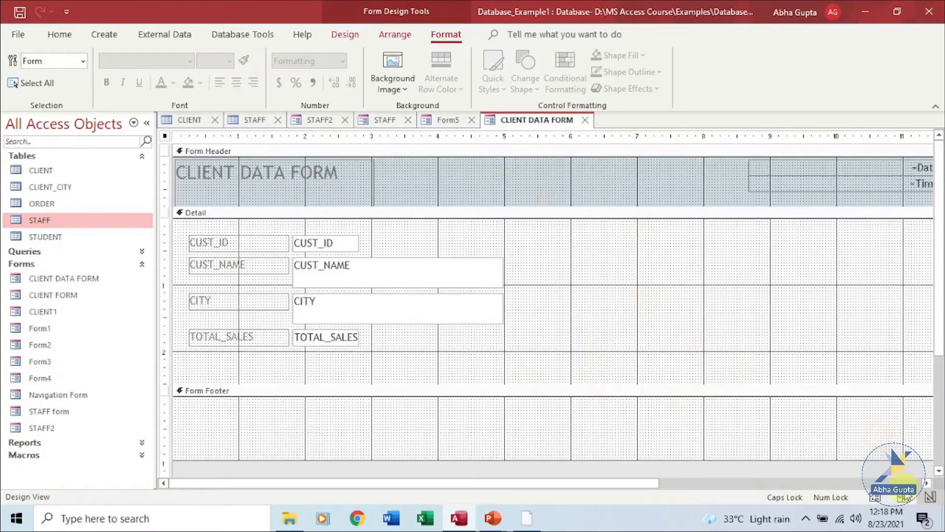
left_click(903, 498)
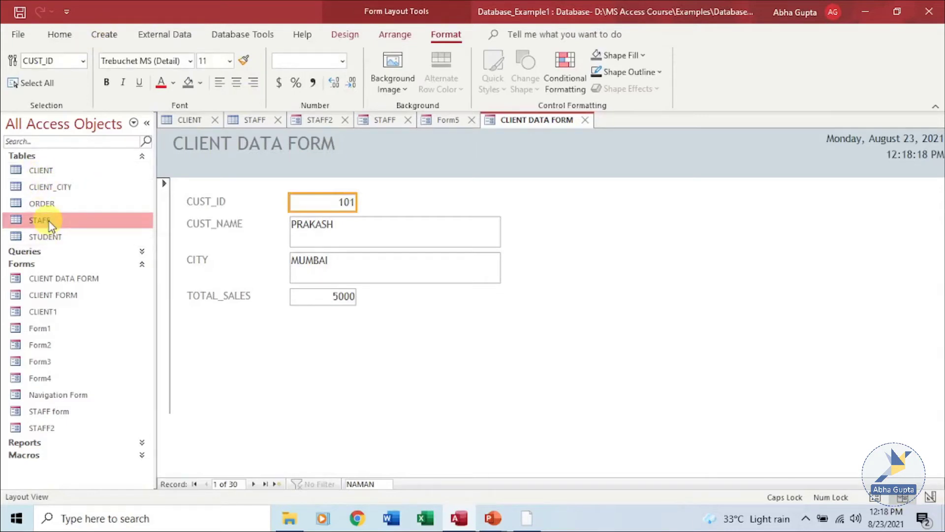
Step: Create a new form in Design View, show the existing fields list, and widen the form to about 7.4 on the ruler
left_click(100, 35)
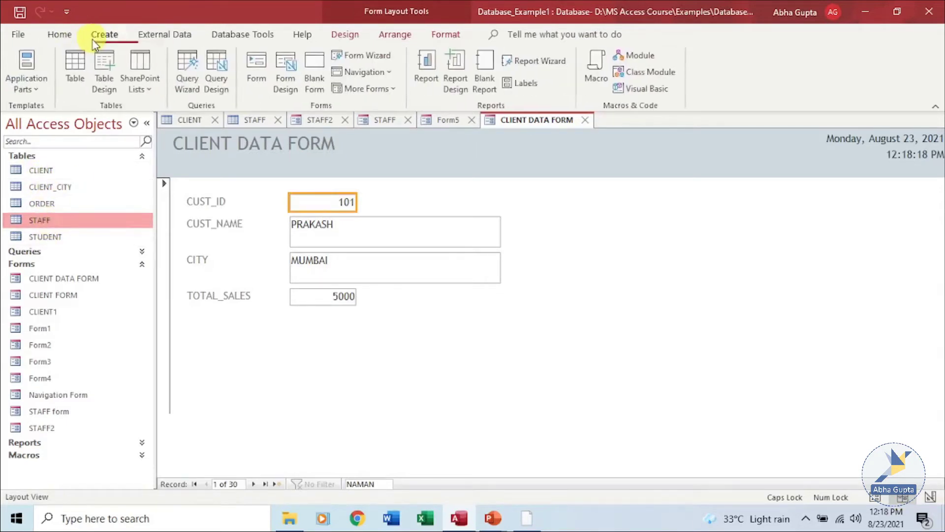
left_click(282, 76)
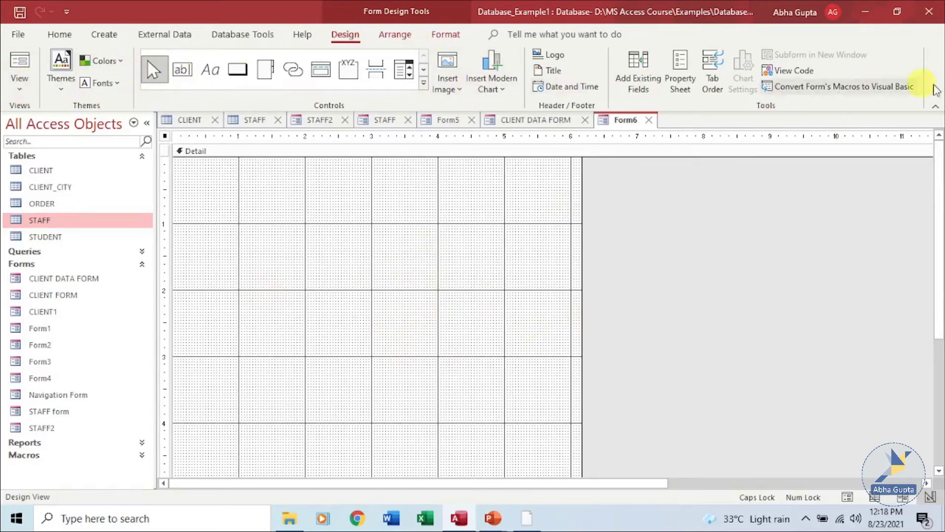
left_click(17, 88)
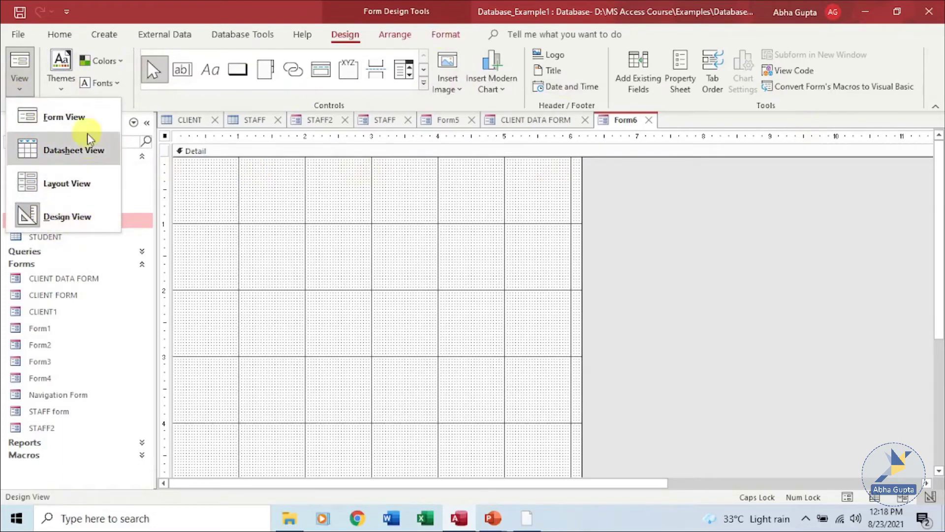
left_click(535, 252)
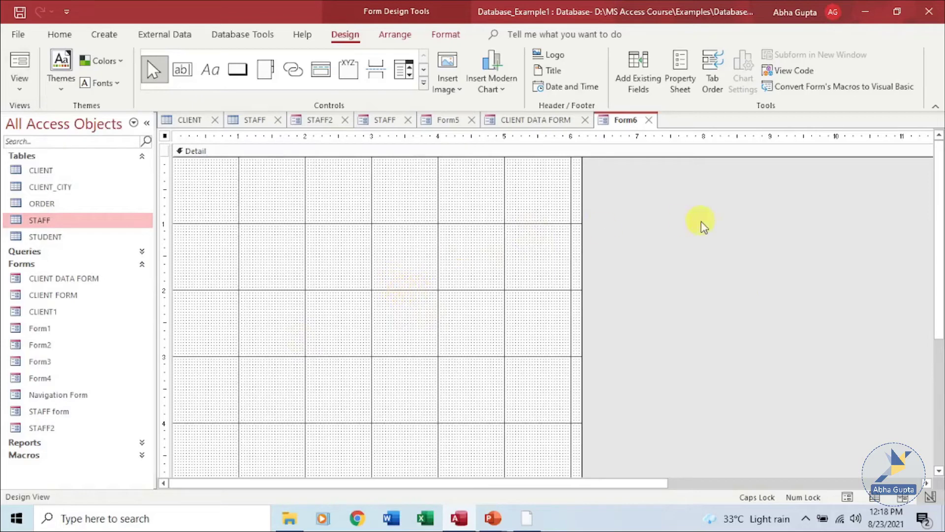
left_click(635, 93)
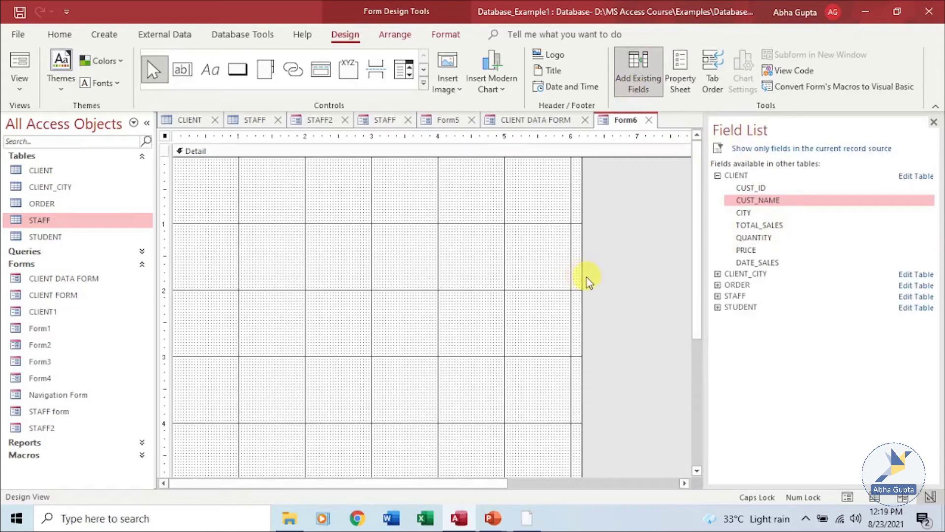
left_click_drag(582, 275, 662, 283)
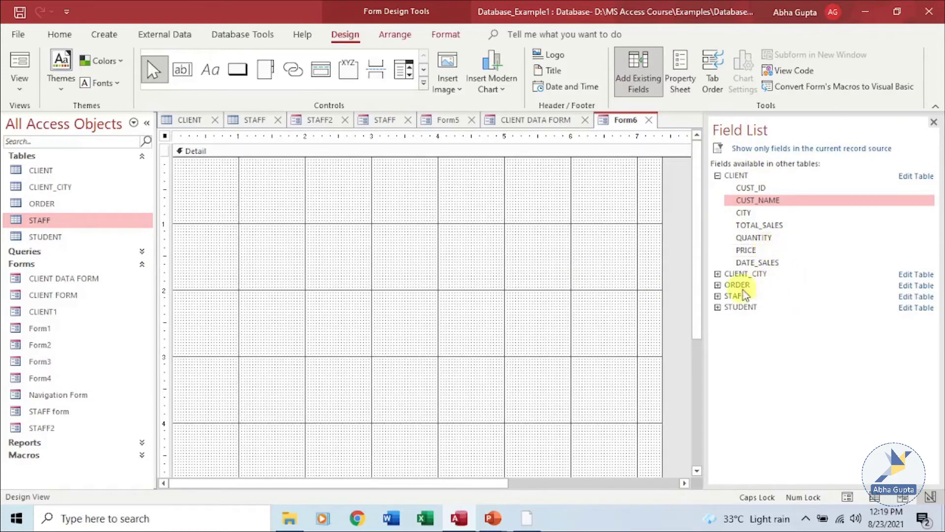
Step: Add the STAFF table's STAFF_NO, FNAME, CITY and TOTAL_SALES fields to the new form and close the field list
left_click(722, 295)
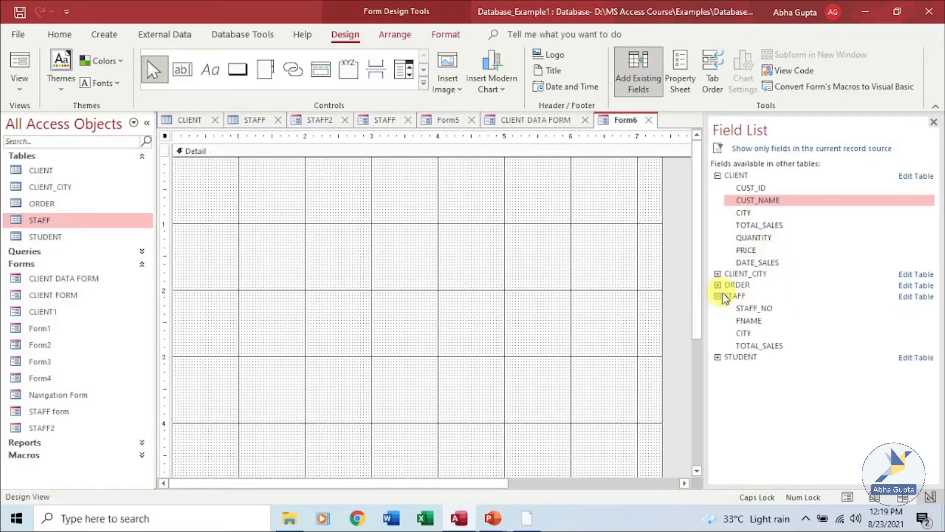
double_click(758, 309)
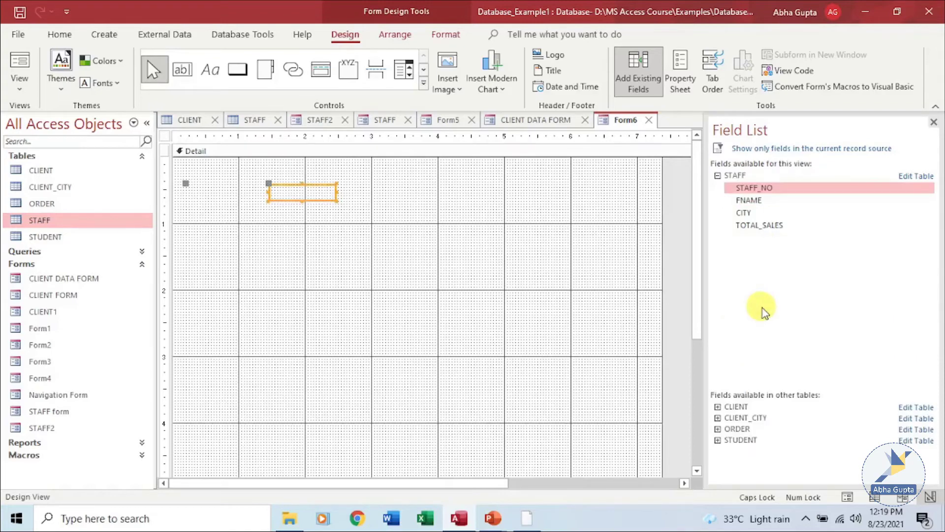
double_click(749, 200)
double_click(755, 215)
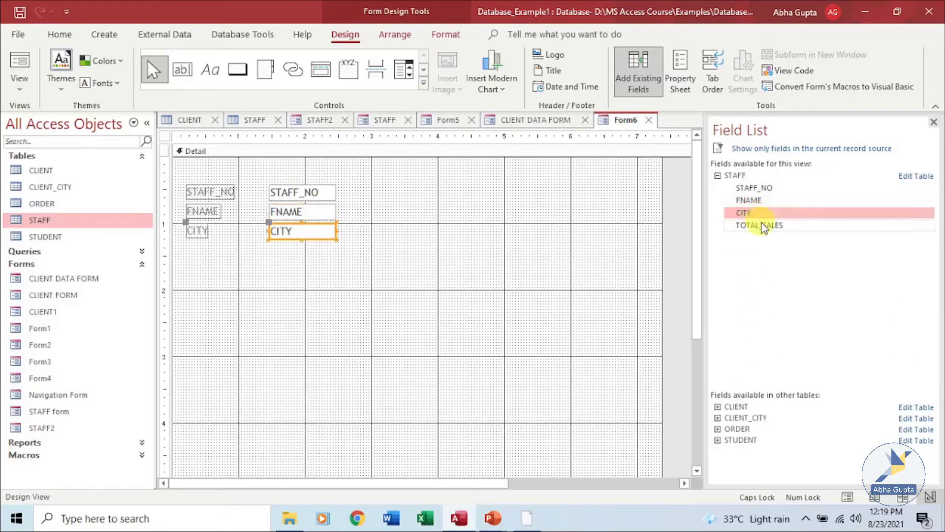
double_click(761, 226)
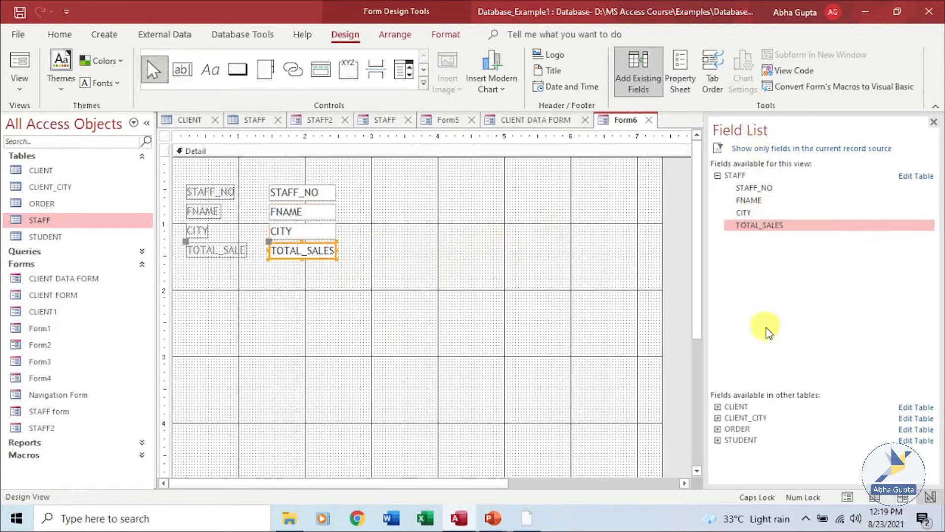
left_click(933, 122)
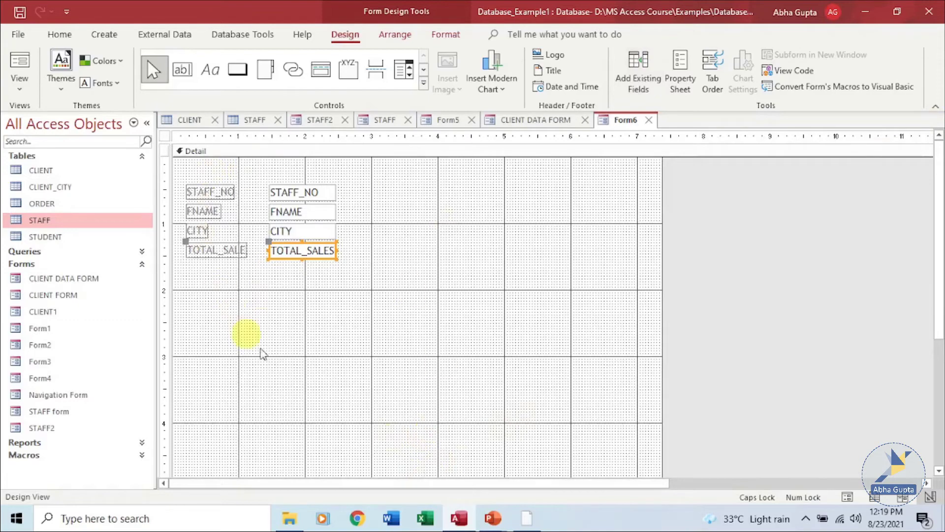
Step: Shorten the new form's Detail section to end at about 2.3 on the vertical ruler, below the TOTAL_SALES field
left_click_drag(935, 249, 936, 397)
left_click_drag(316, 365, 327, 173)
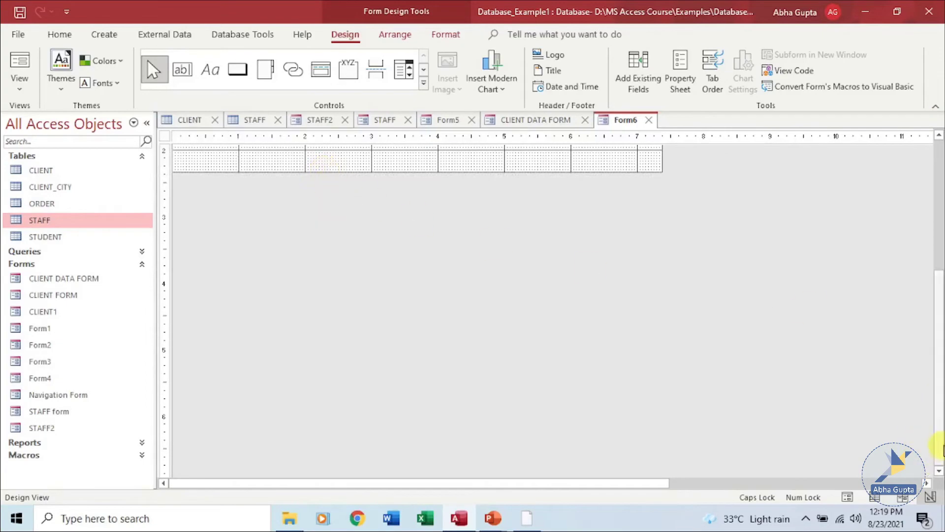
left_click_drag(935, 445, 938, 156)
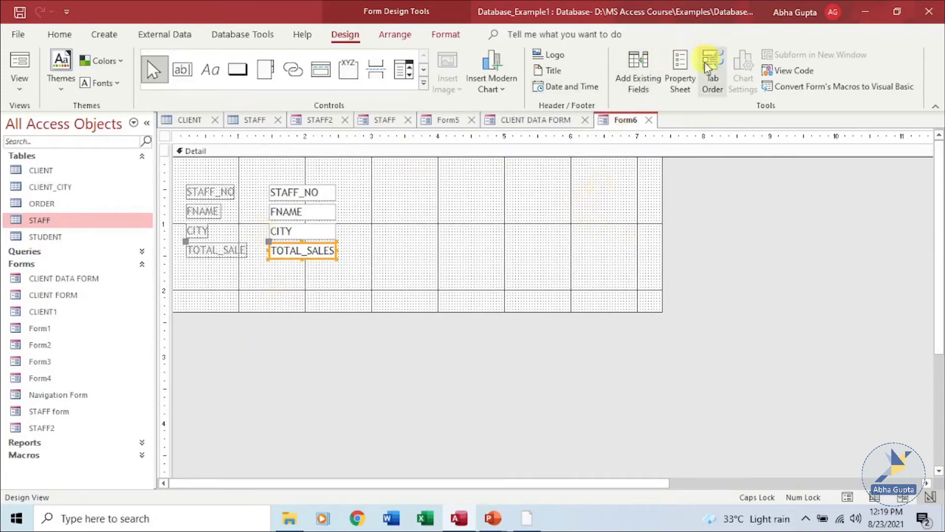
Step: Show the Property Sheet for the STAFF_NO text box and examine its Format, Data and Event properties
left_click(689, 86)
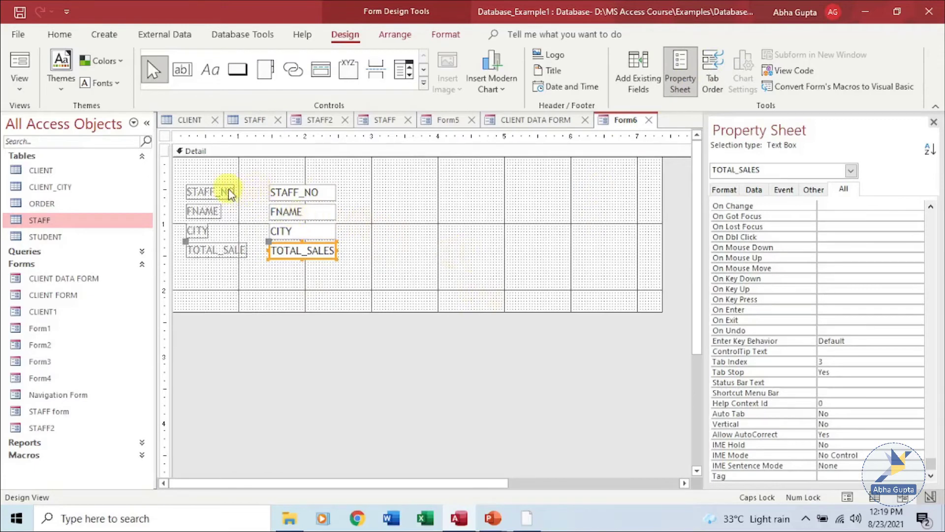
left_click(275, 191)
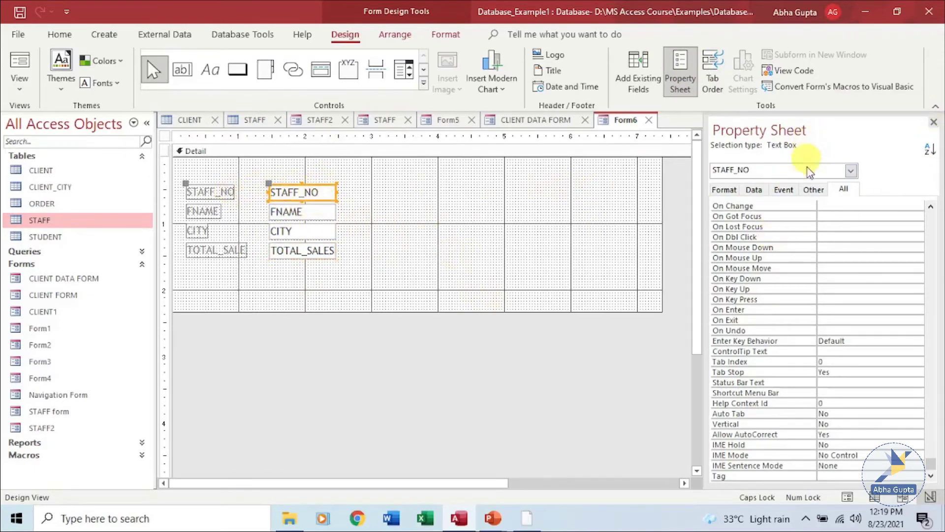
left_click(724, 191)
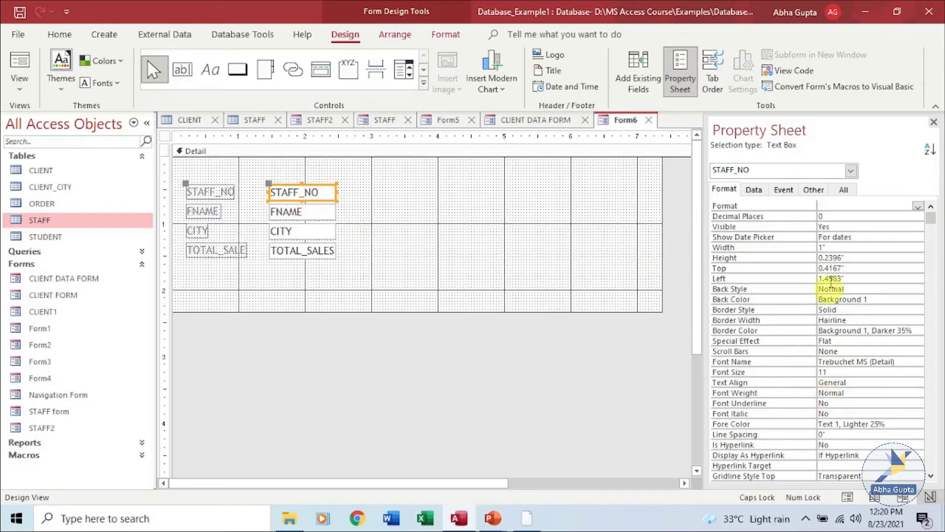
left_click(766, 195)
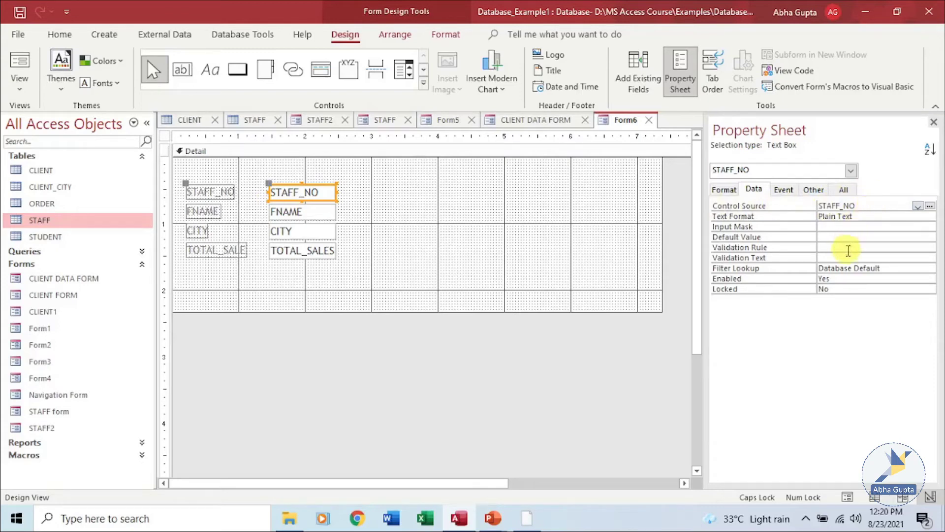
left_click(783, 190)
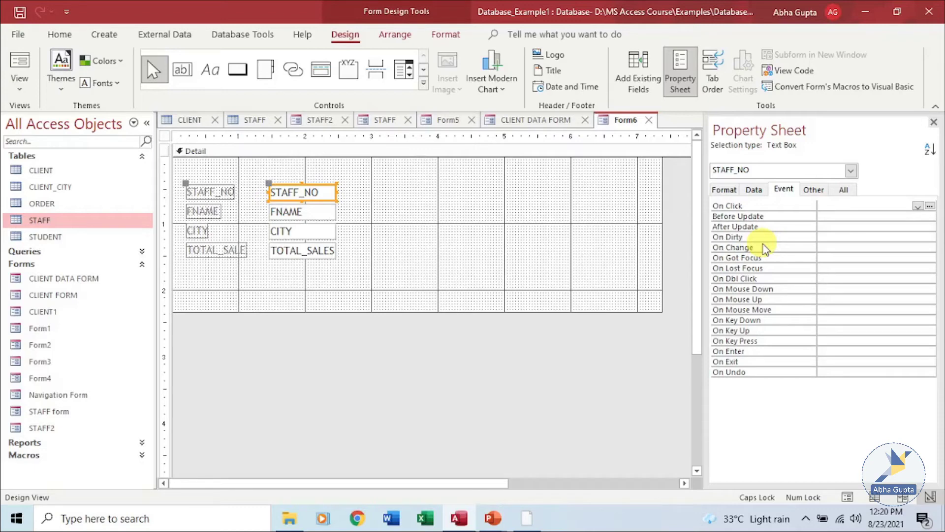
Step: Examine the Back Color choices for the STAFF_NO text box and the Detail section's format properties, and close the Property Sheet
left_click(724, 191)
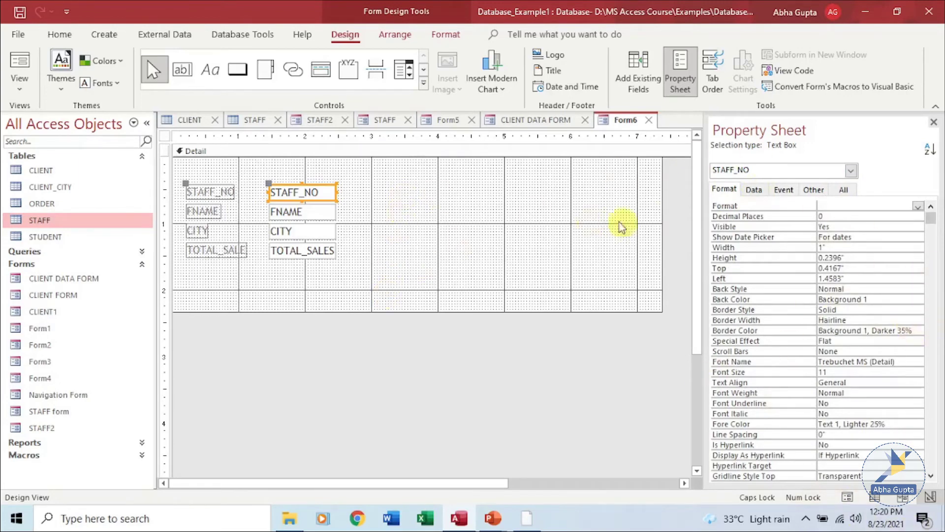
left_click(901, 299)
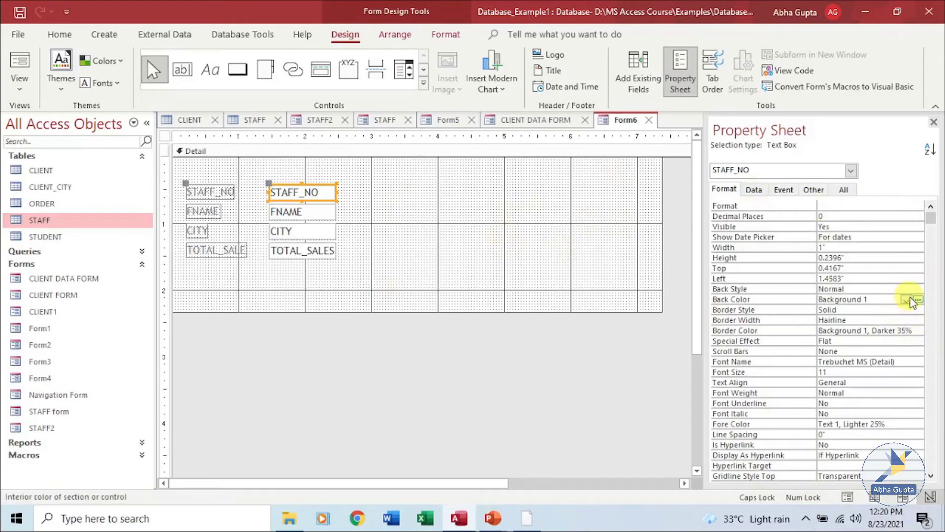
left_click(906, 300)
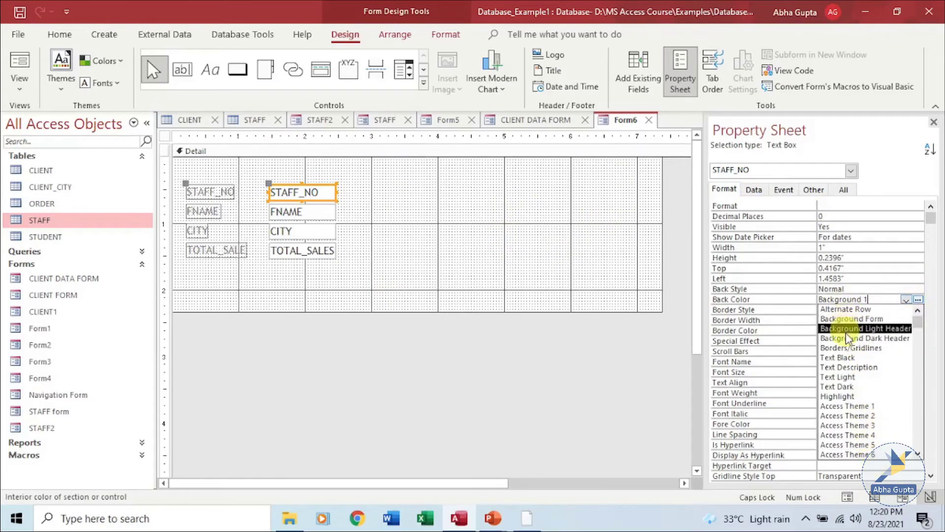
left_click(888, 289)
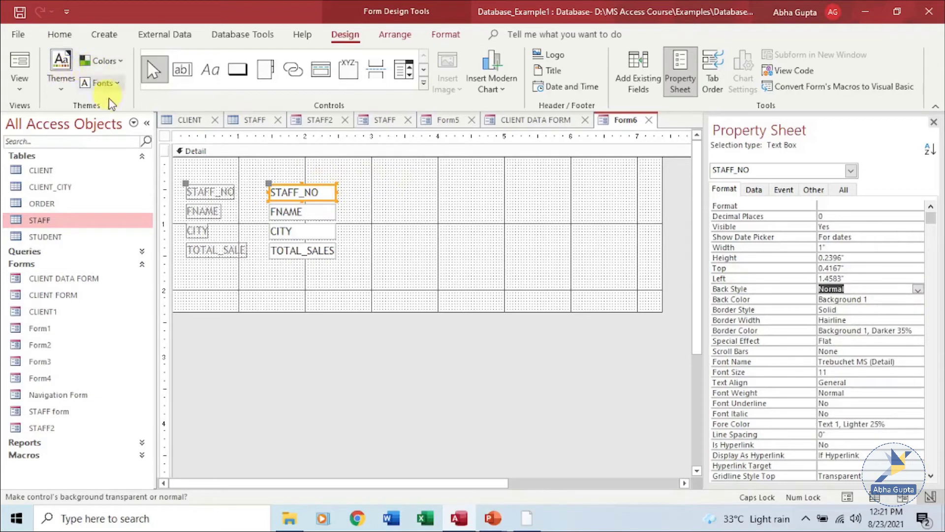
left_click(594, 254)
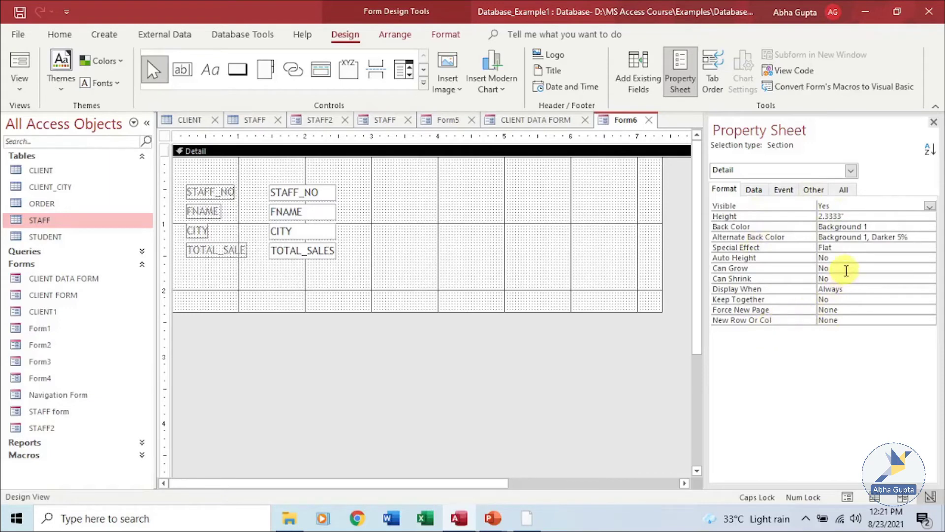
left_click(933, 121)
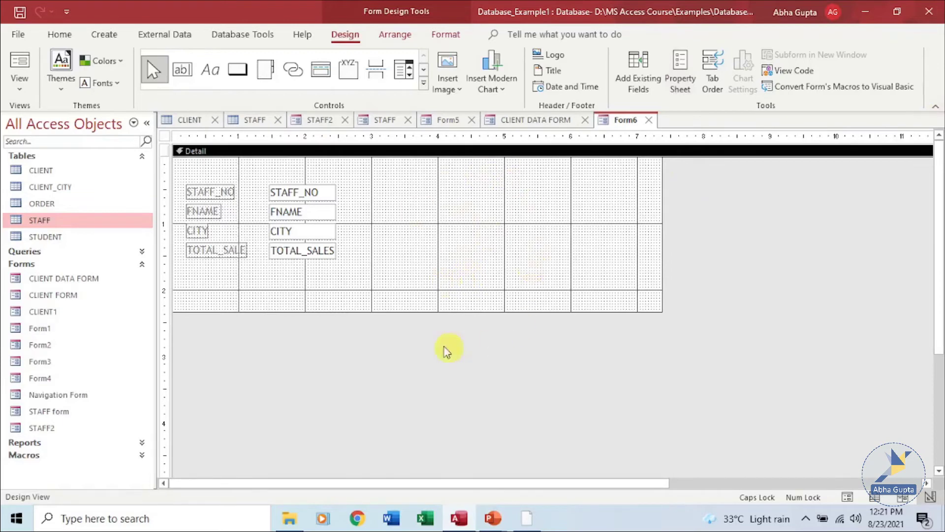
Step: Preview the new form in Form View and return to Design View
left_click(847, 497)
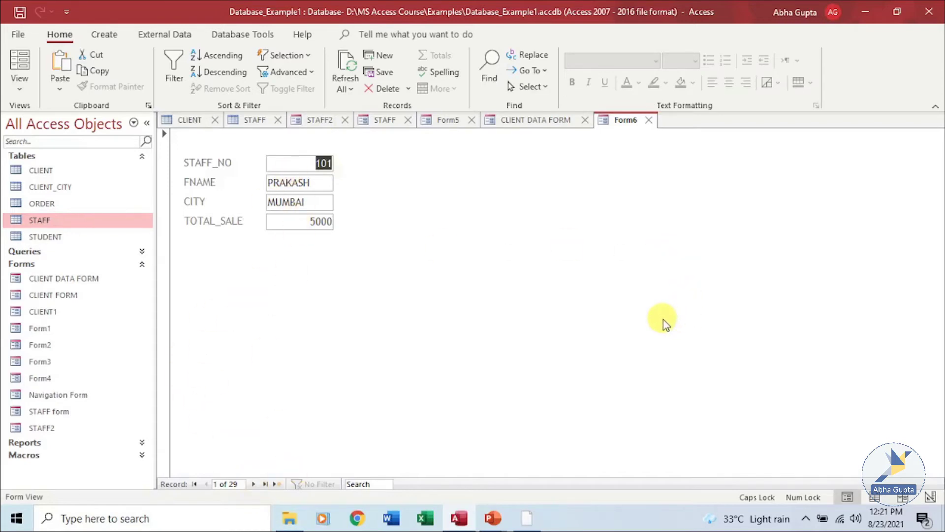
left_click(934, 499)
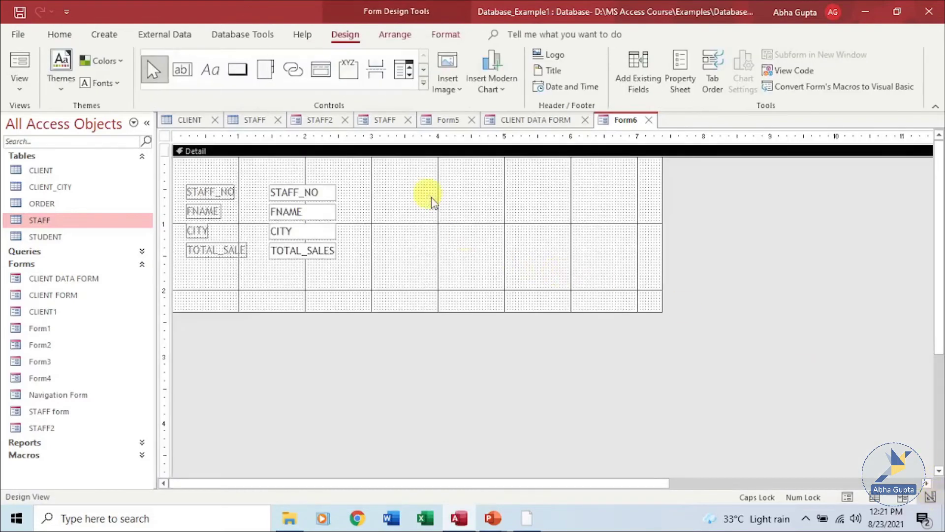
Step: Widen the CITY and FNAME labels to match the width of the STAFF_NO label
left_click(197, 229)
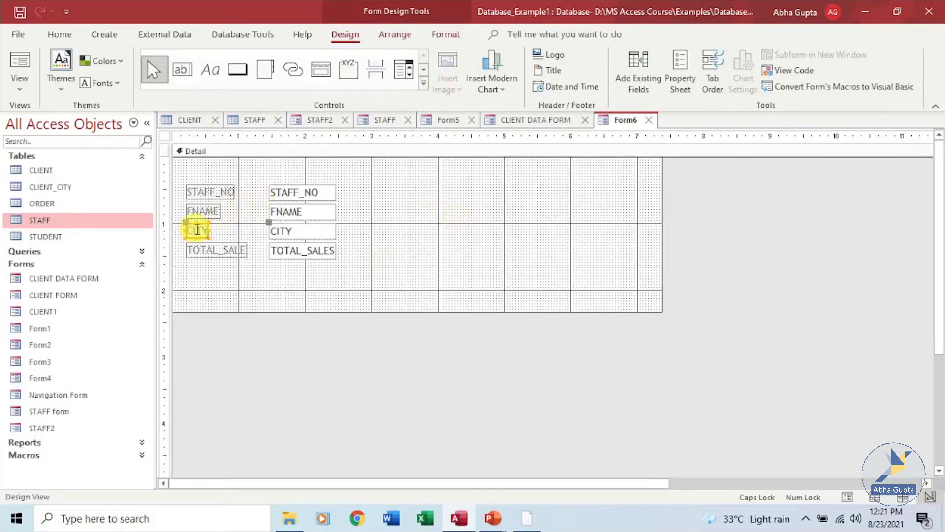
left_click_drag(206, 230, 233, 231)
left_click(220, 212)
left_click(220, 232)
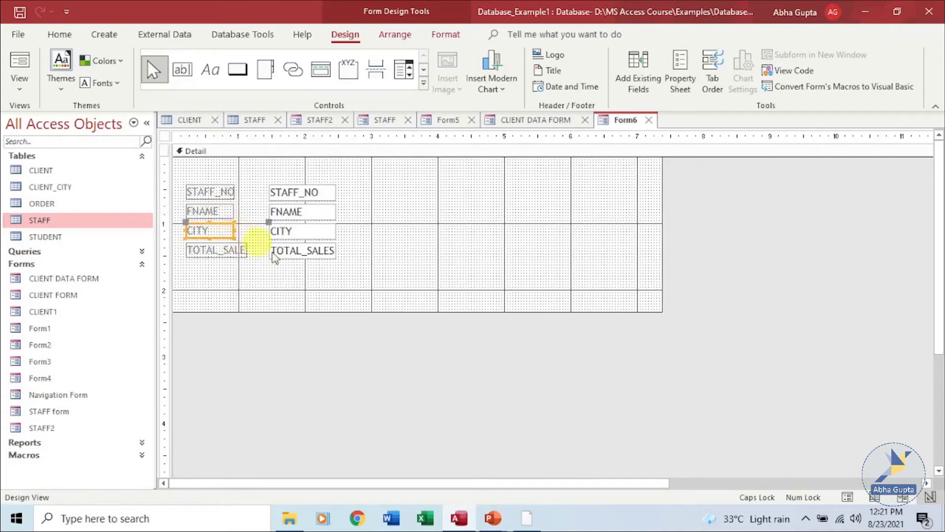
left_click(221, 193)
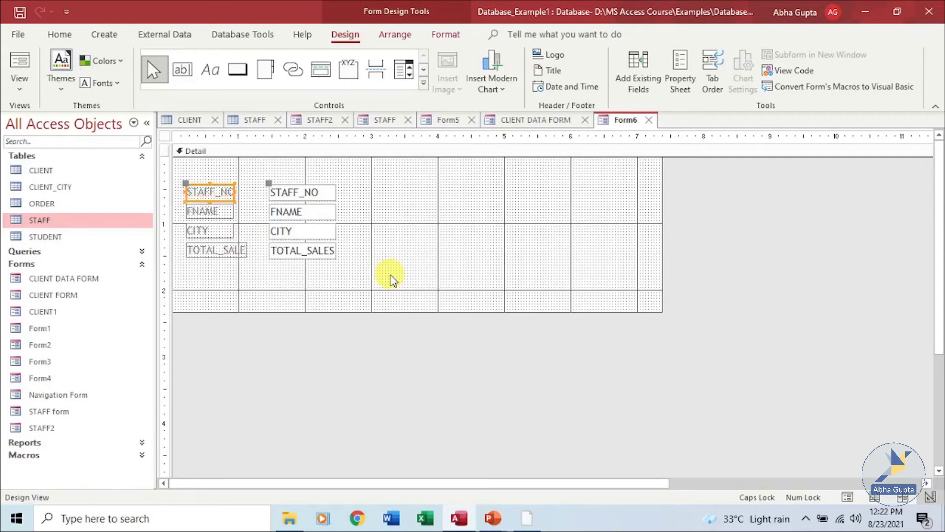
left_click(421, 279)
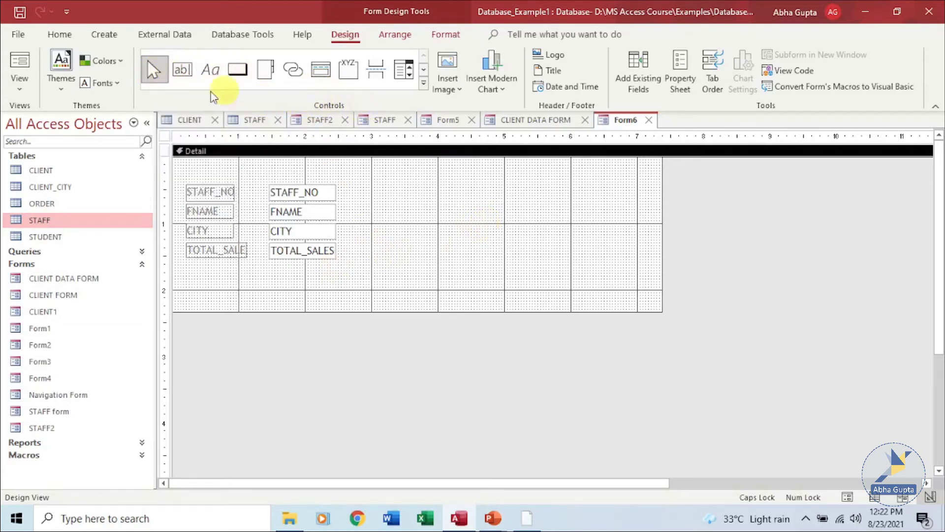
Step: Draw a combo box about 1.2" by 0.4" beside the CITY text box, choosing to type in its values in one column
left_click(422, 83)
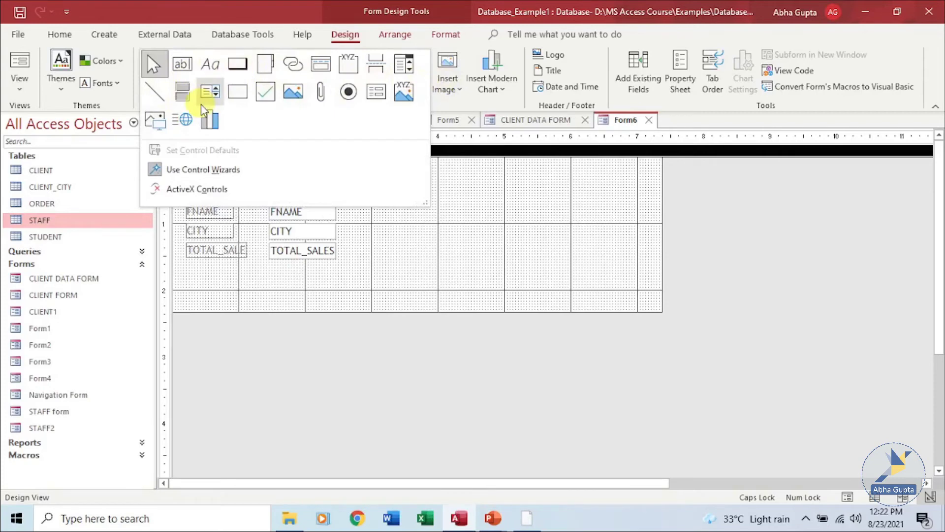
left_click(430, 236)
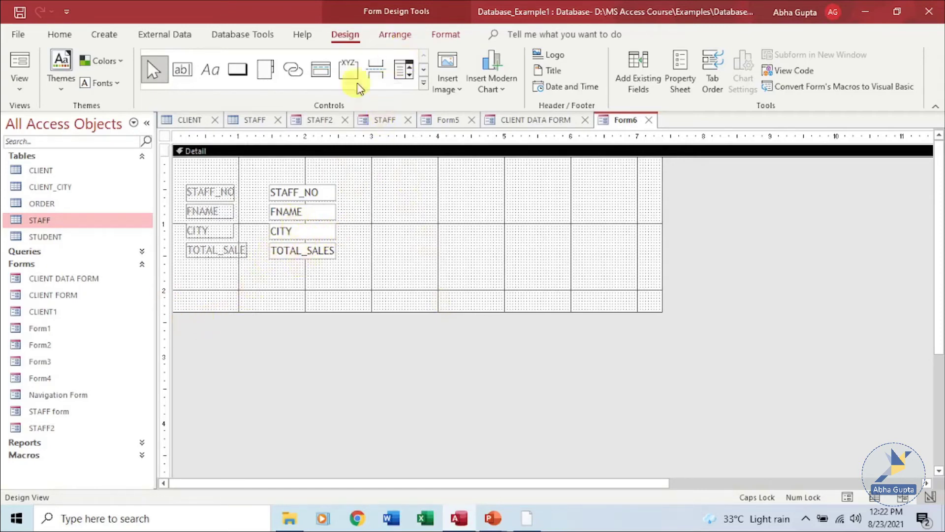
left_click(407, 68)
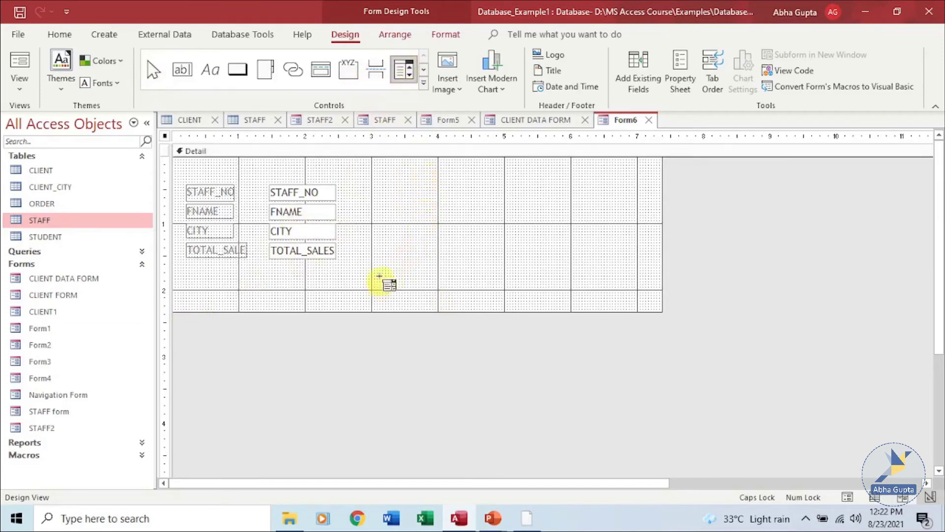
left_click_drag(358, 222, 436, 251)
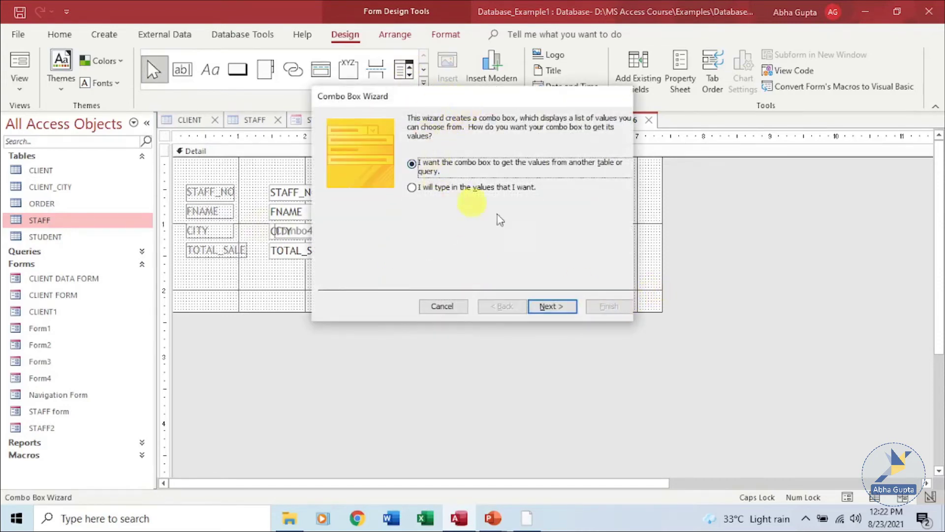
left_click(492, 191)
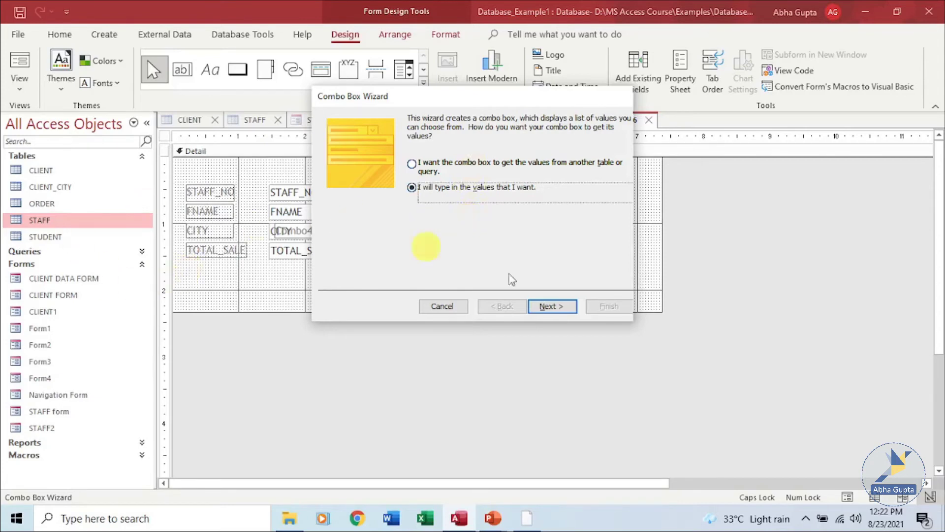
left_click(547, 305)
double_click(420, 186)
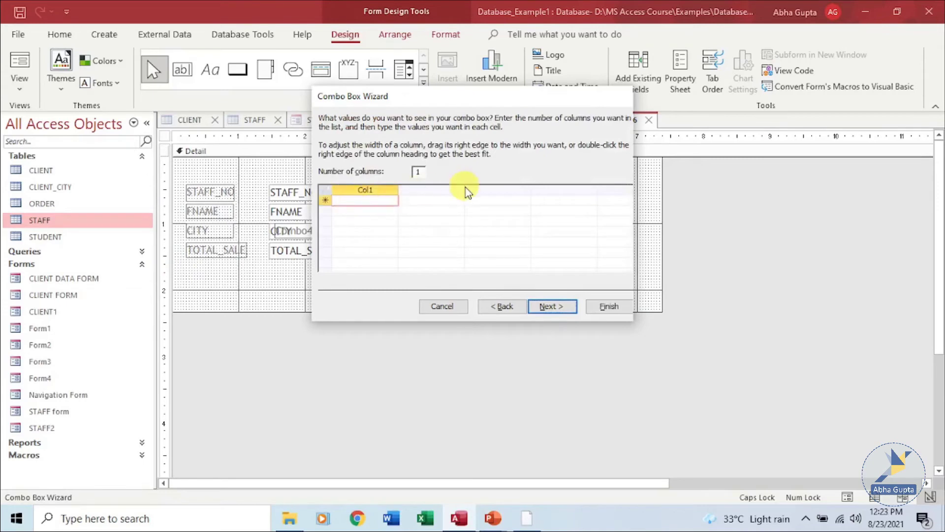
Step: Enter MUMBAI, MANDU, NASIK and DELHI as the combo box's list values
type("MUMBAI")
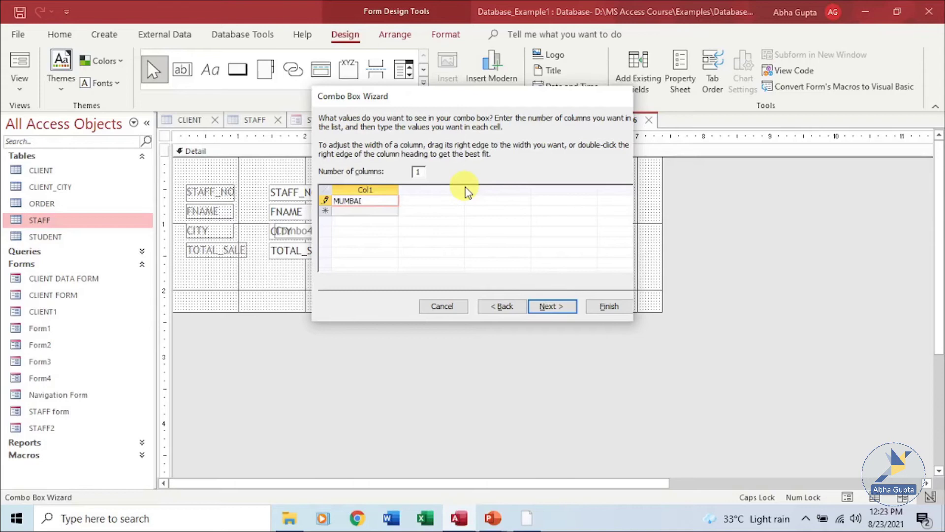
key("Tab")
type("MAND")
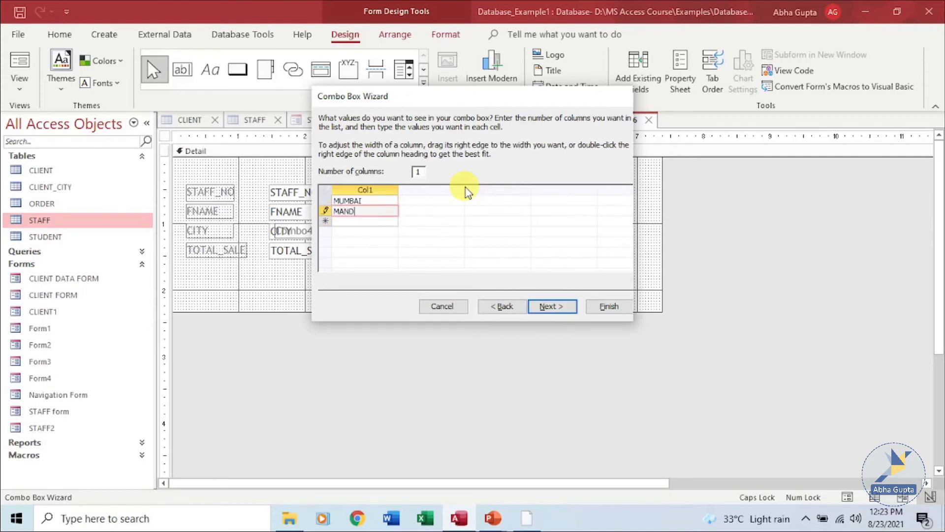
type("U")
key("Tab")
type("N")
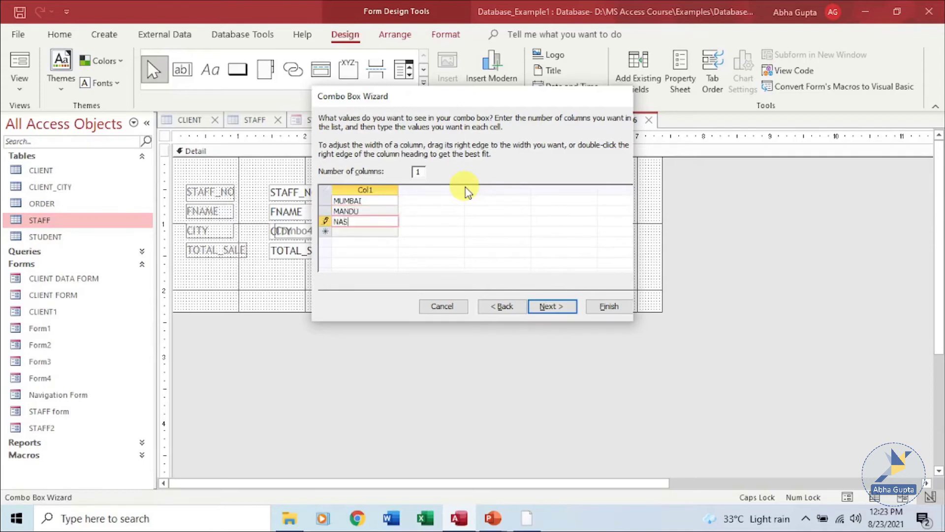
key("Tab")
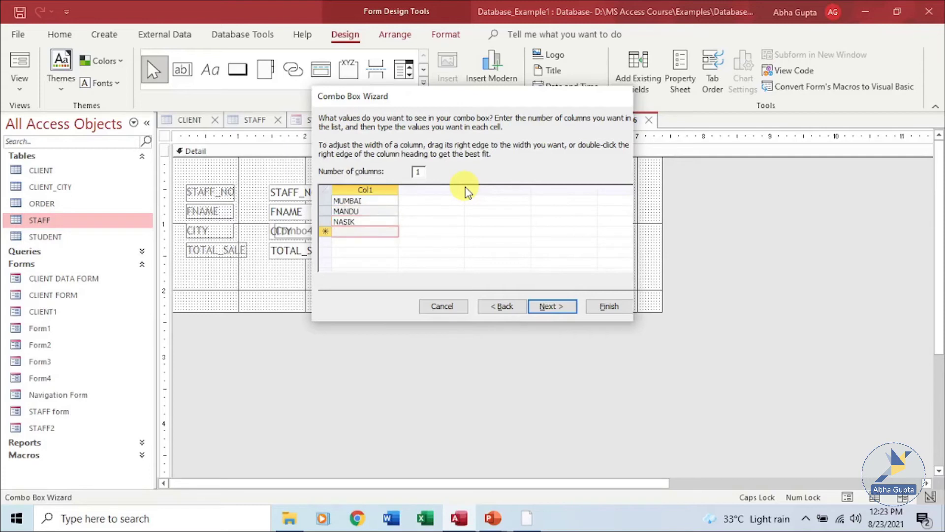
type("DELHI")
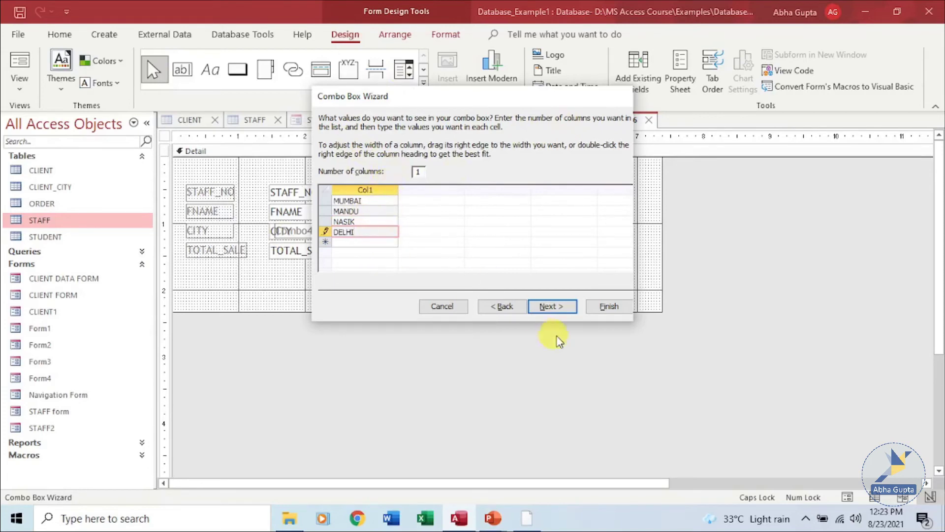
Step: Store the combo box's selected value in the CITY field, label it CITY and finish the wizard
left_click(570, 308)
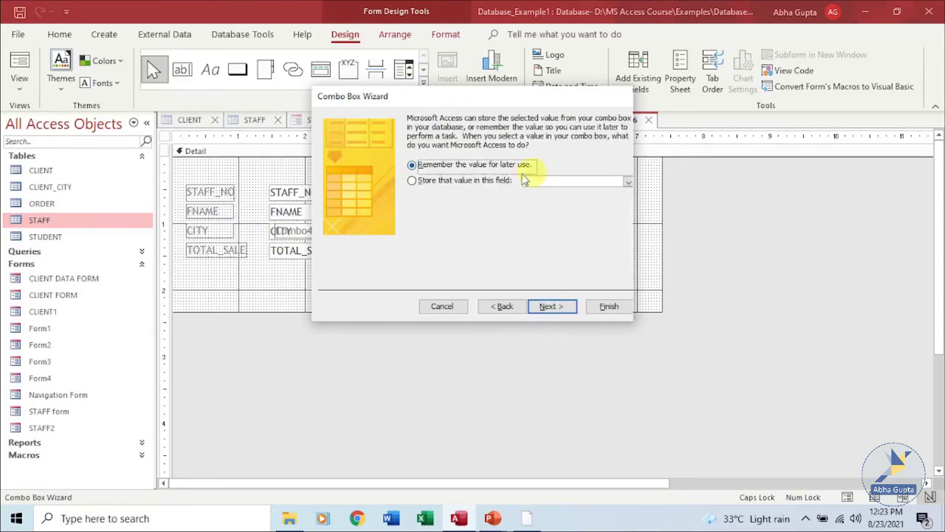
left_click(501, 182)
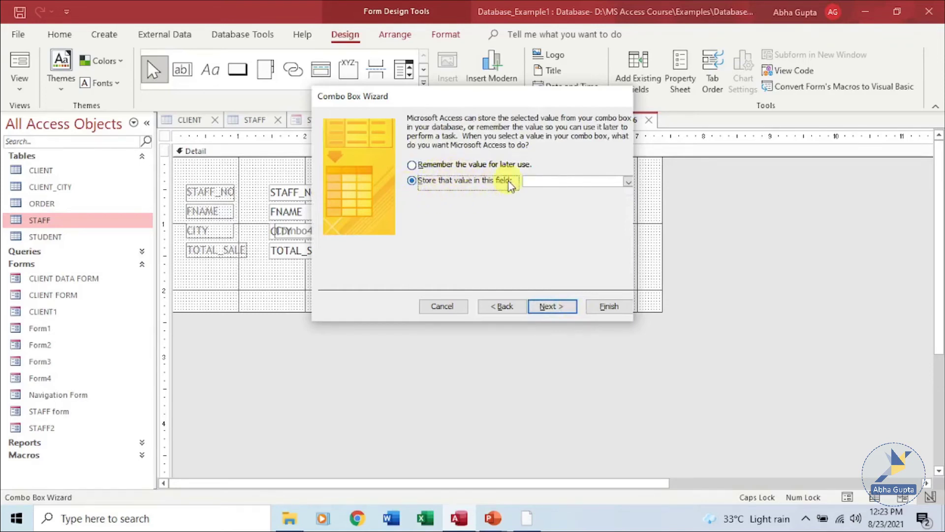
left_click(629, 181)
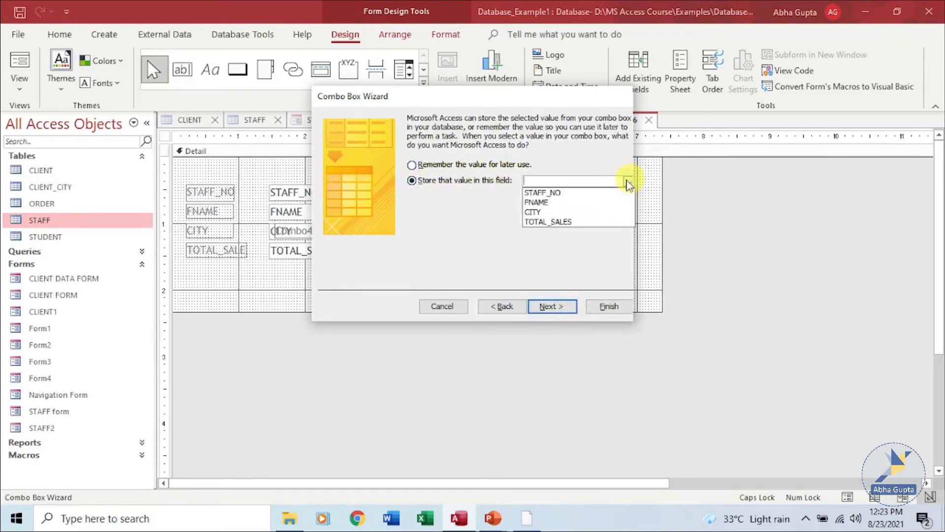
left_click(571, 209)
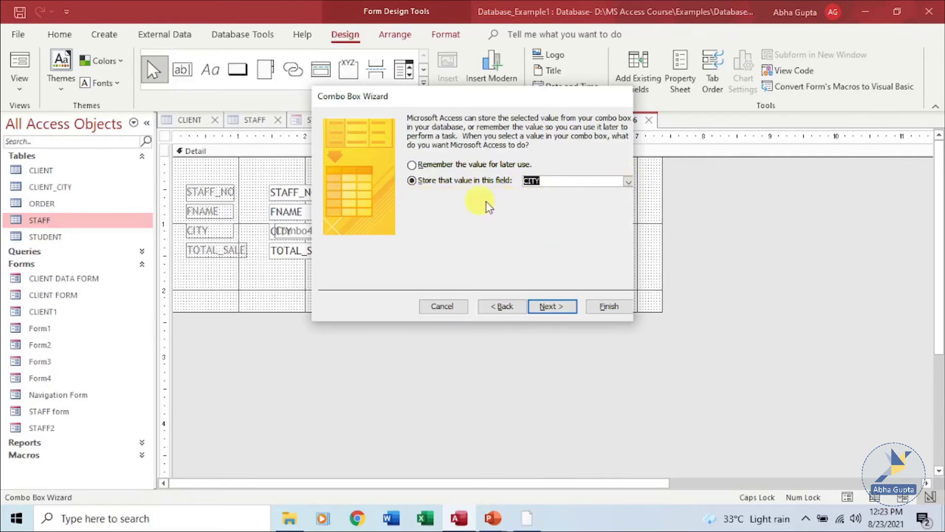
left_click(566, 307)
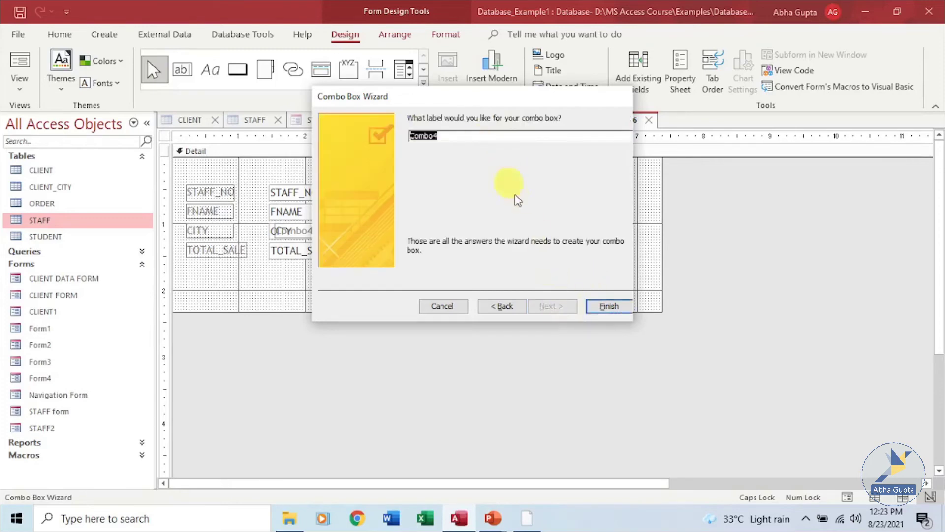
type("CITY")
left_click(605, 306)
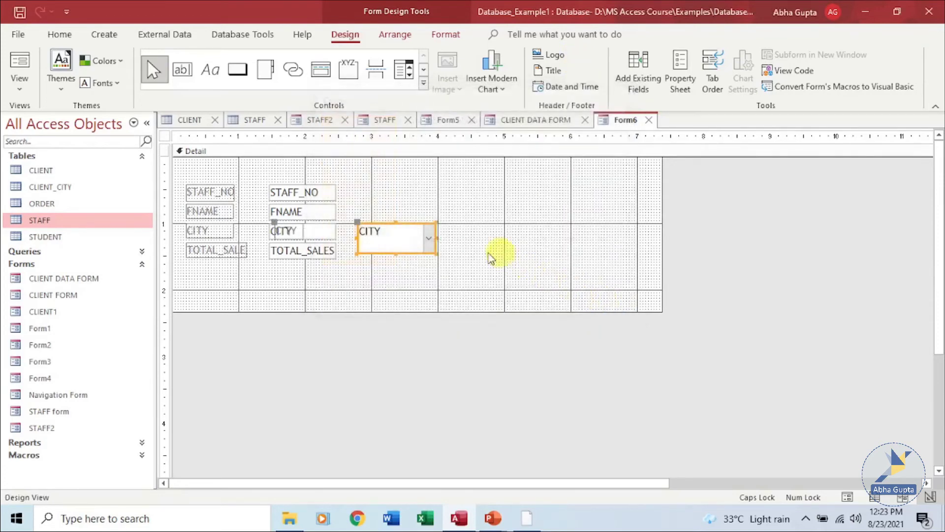
Step: Delete the original CITY text box with its label and move the CITY combo box and its label into the vacated row
left_click(312, 231)
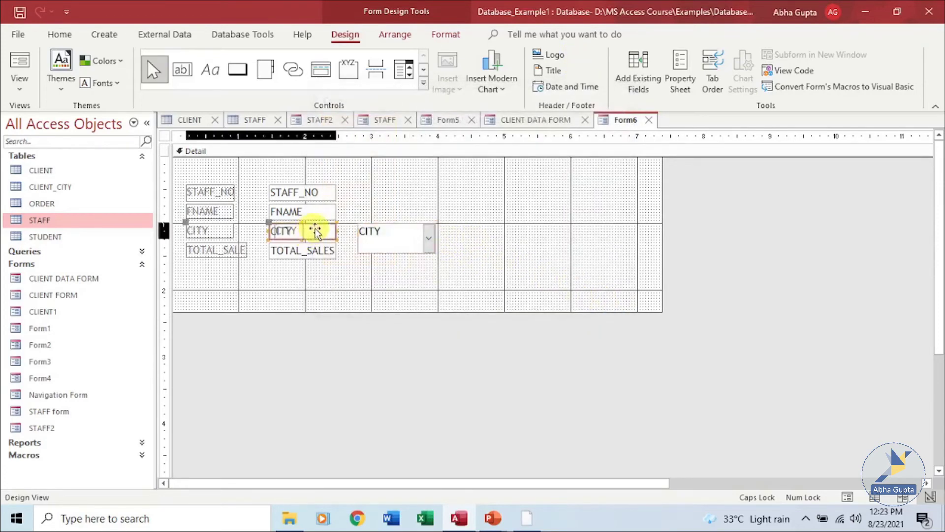
key("Delete")
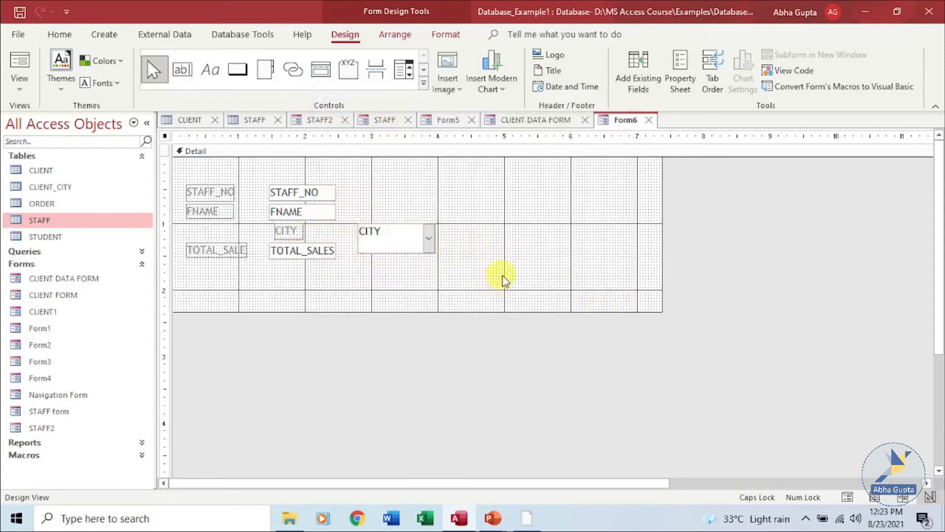
left_click_drag(289, 231, 200, 231)
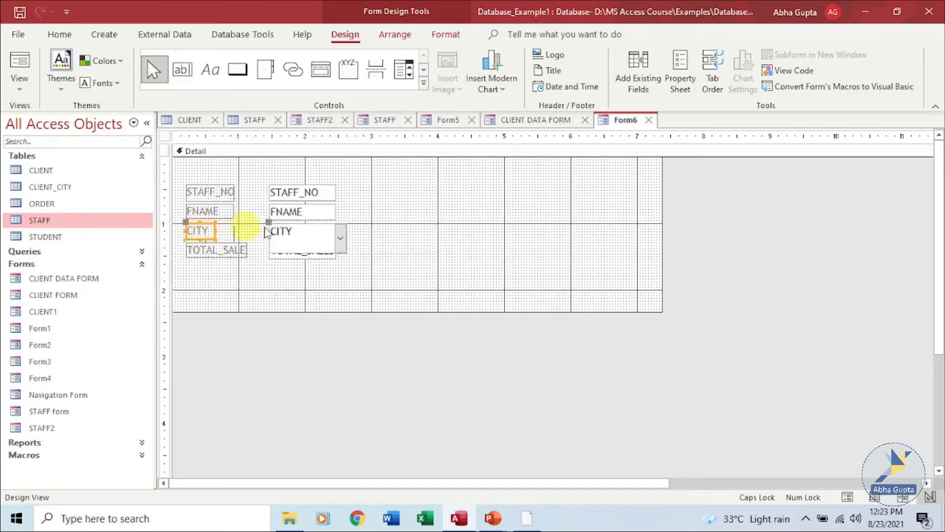
Step: Shrink the CITY combo box to about the size of the neighbouring text boxes and widen its label to match the labels above
left_click(309, 248)
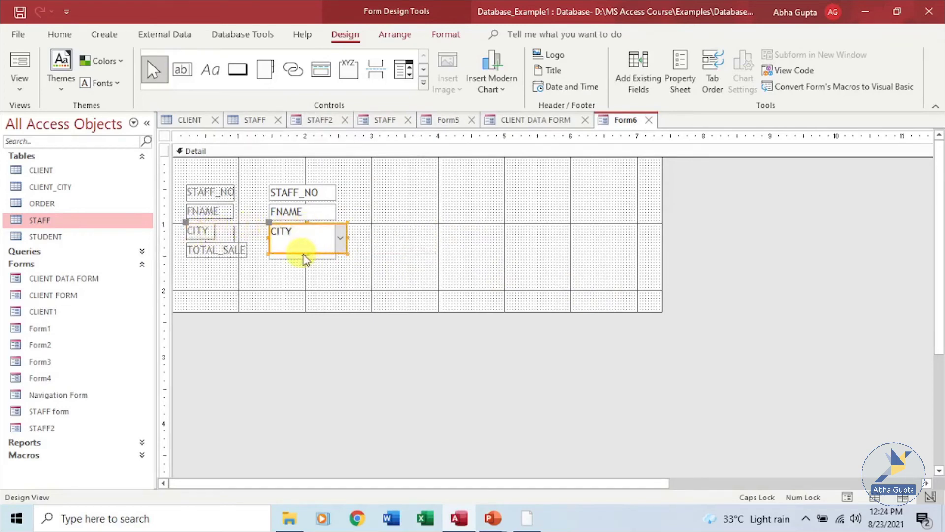
left_click_drag(307, 253, 338, 230)
left_click(202, 231)
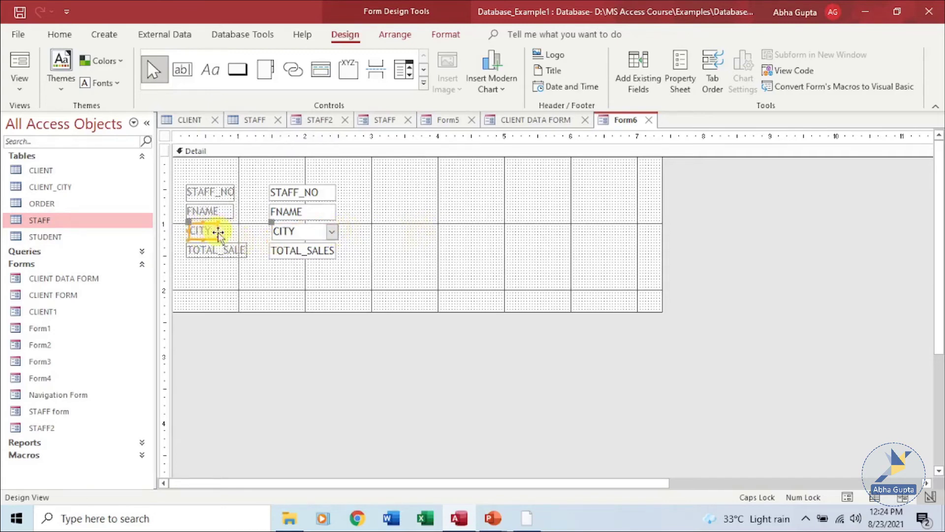
left_click_drag(218, 230, 238, 232)
left_click(446, 266)
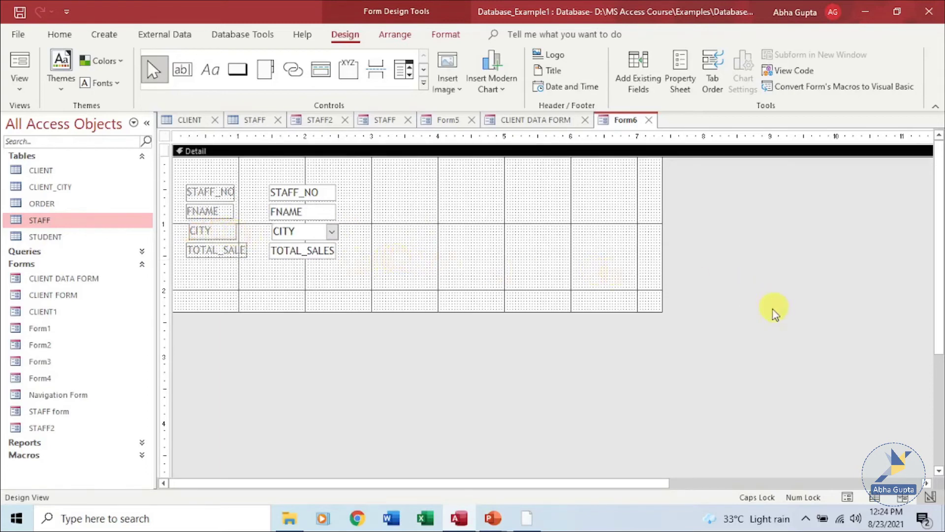
Step: Display the form in Form View, check the CITY combo box's choices and browse forward through the staff records to record 8
left_click(847, 497)
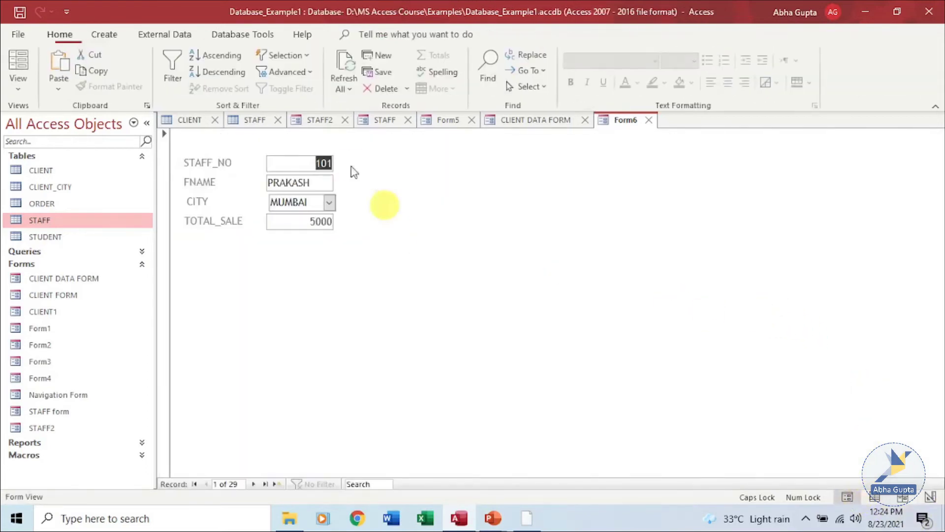
left_click(328, 202)
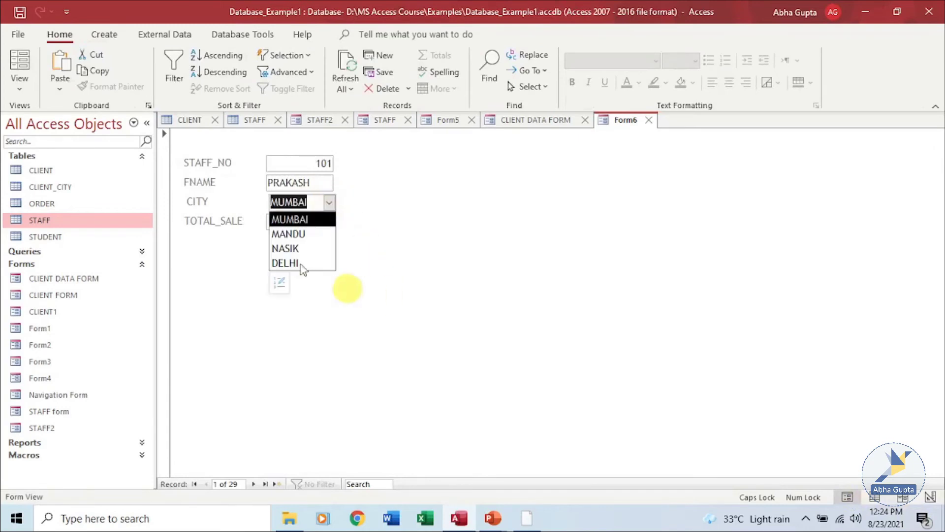
left_click(377, 247)
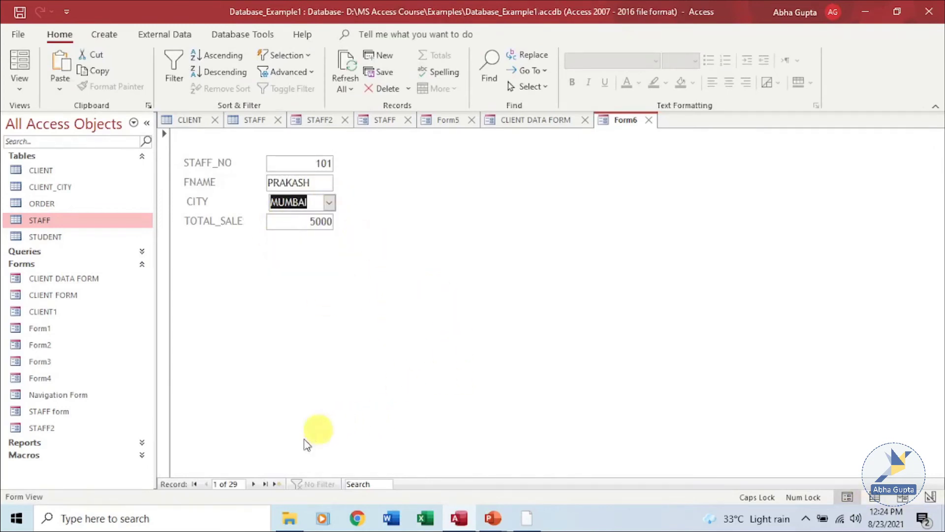
left_click(253, 484)
left_click(253, 484)
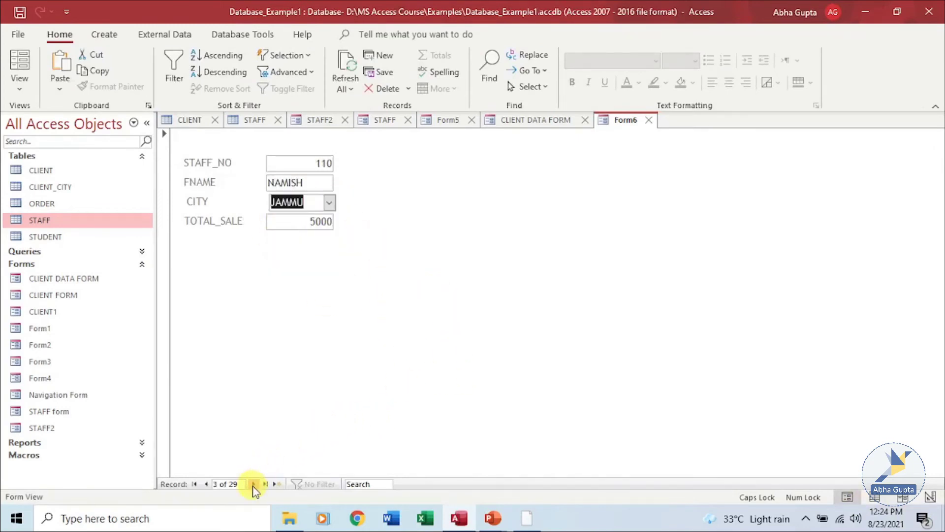
left_click(253, 484)
left_click(253, 483)
left_click(253, 484)
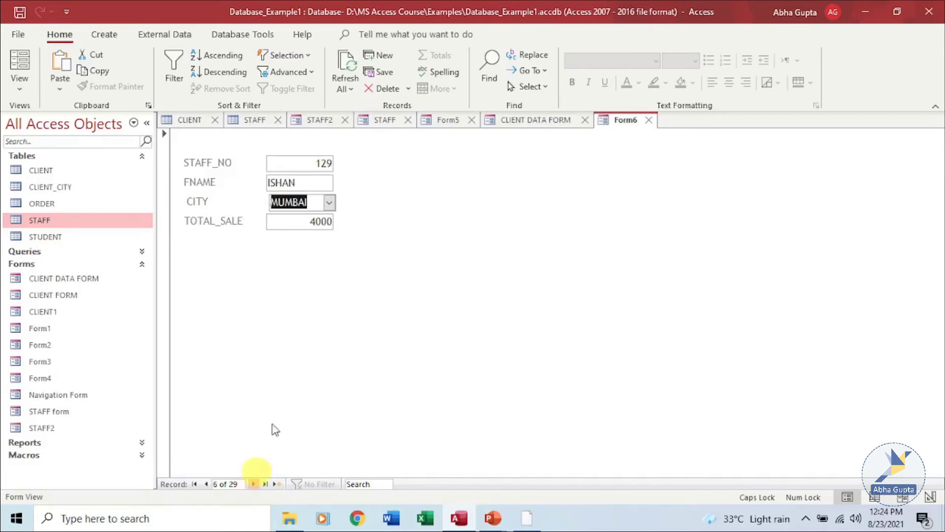
left_click(253, 484)
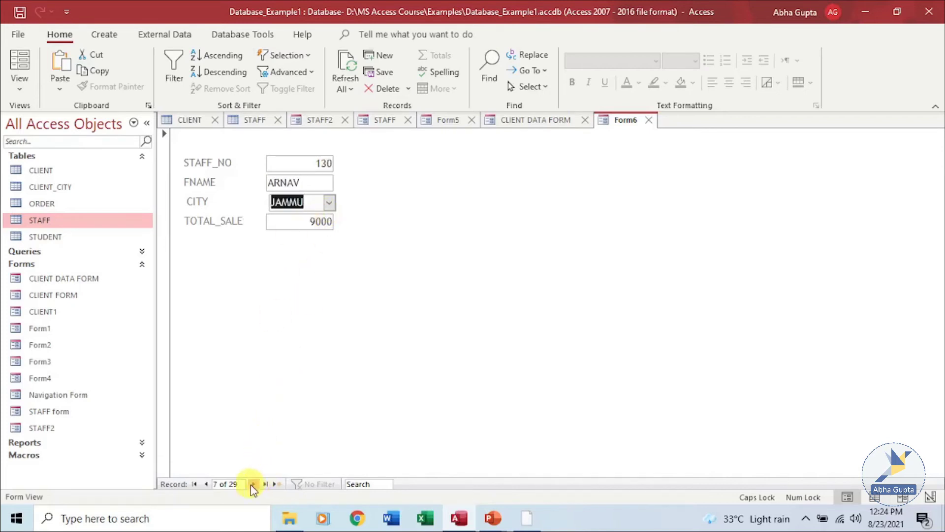
left_click(253, 484)
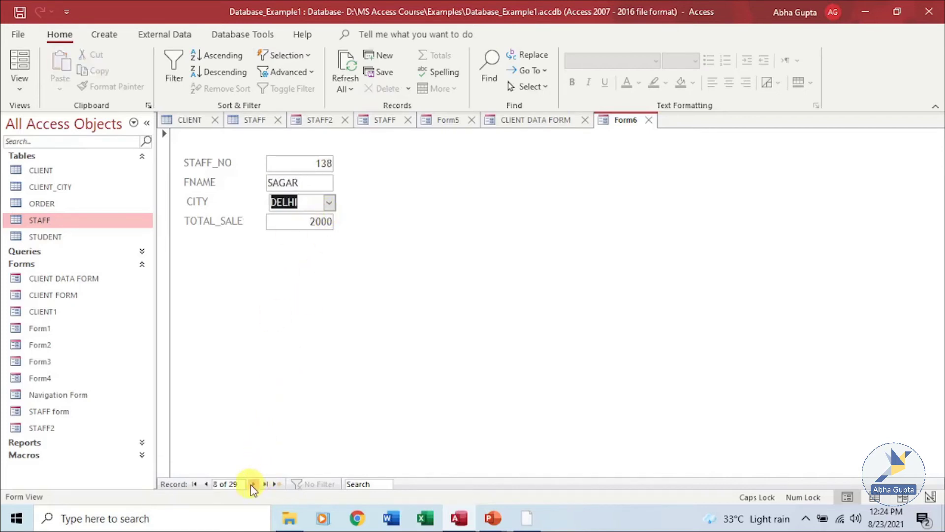
Step: Check the CITY combo box's choices on the previous staff record and on a new blank record
left_click(206, 484)
left_click(329, 202)
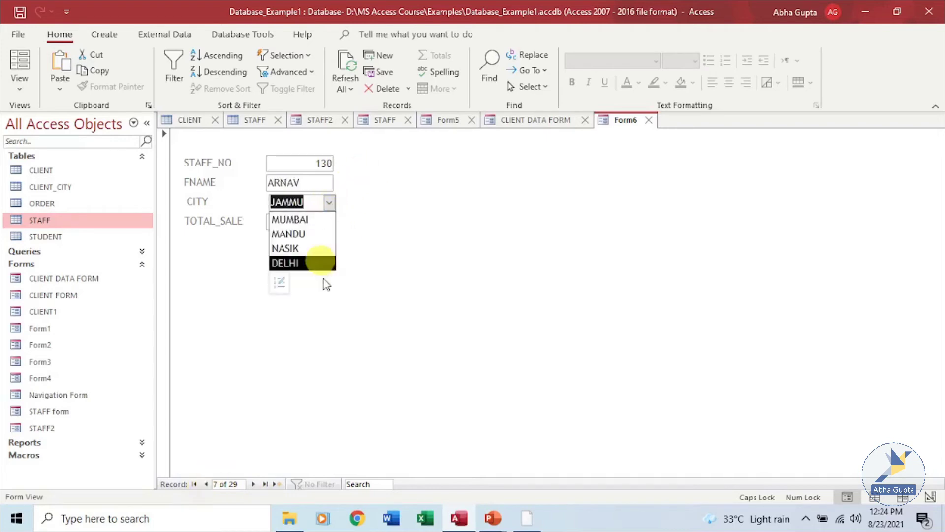
left_click(394, 247)
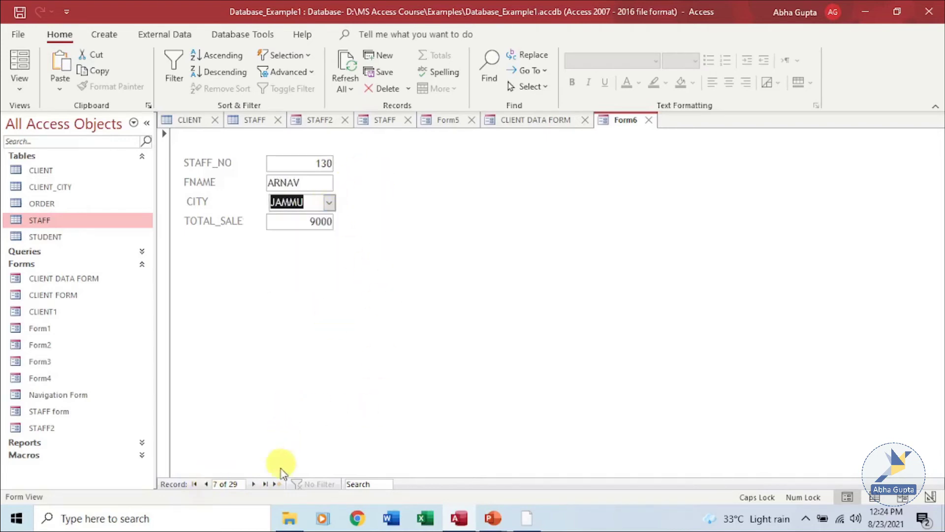
left_click(276, 484)
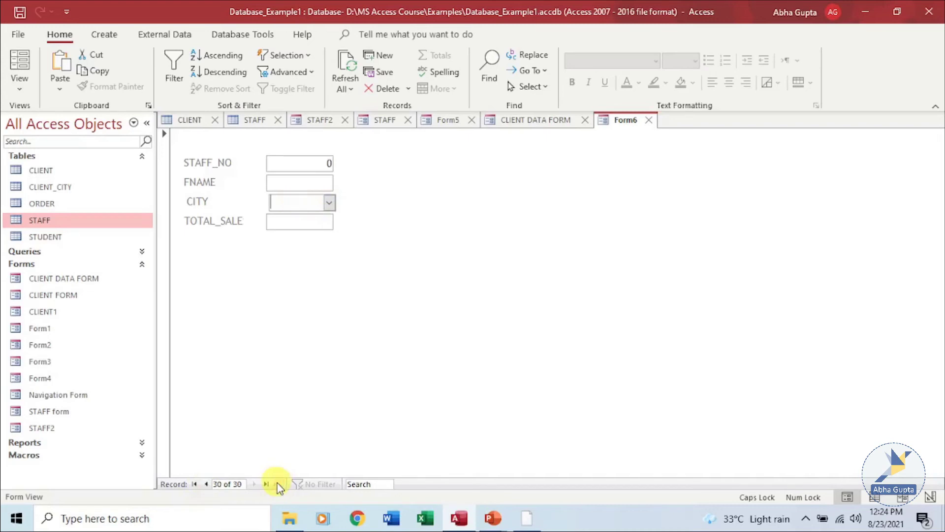
left_click(329, 201)
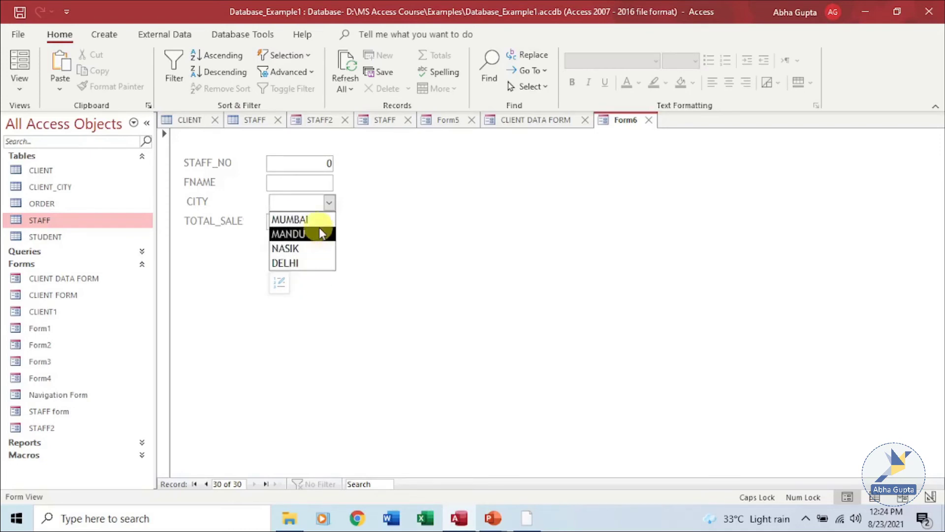
left_click(423, 317)
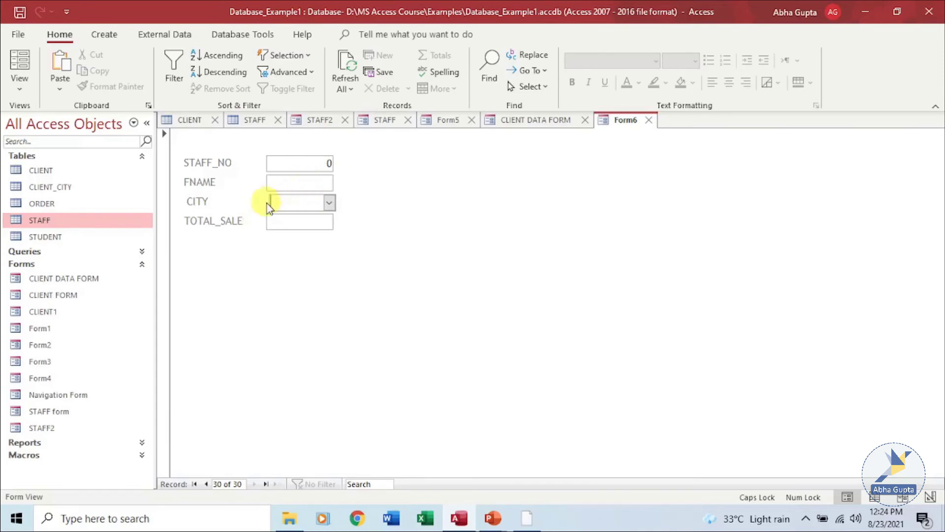
Step: In Design View, draw a command button below the TOTAL_SALES text box and assign it the Save Record action from Record Operations
left_click(930, 499)
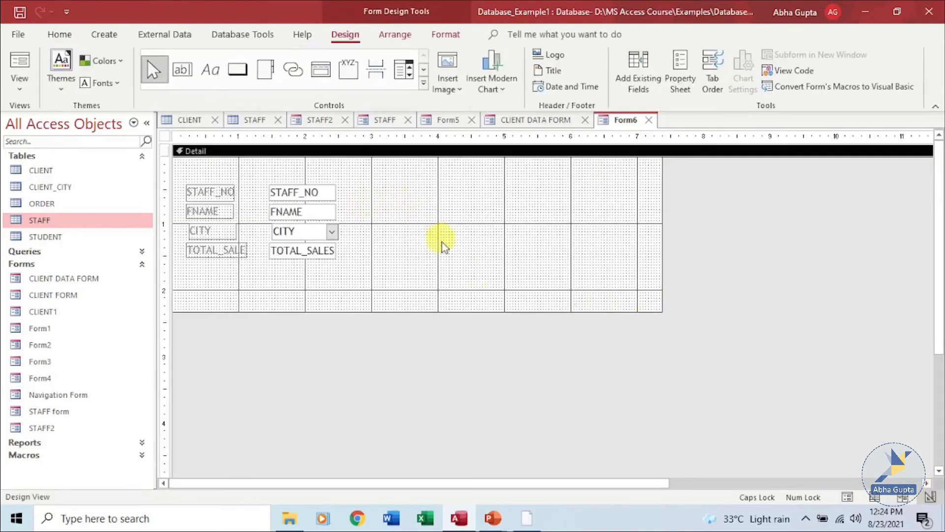
left_click(237, 69)
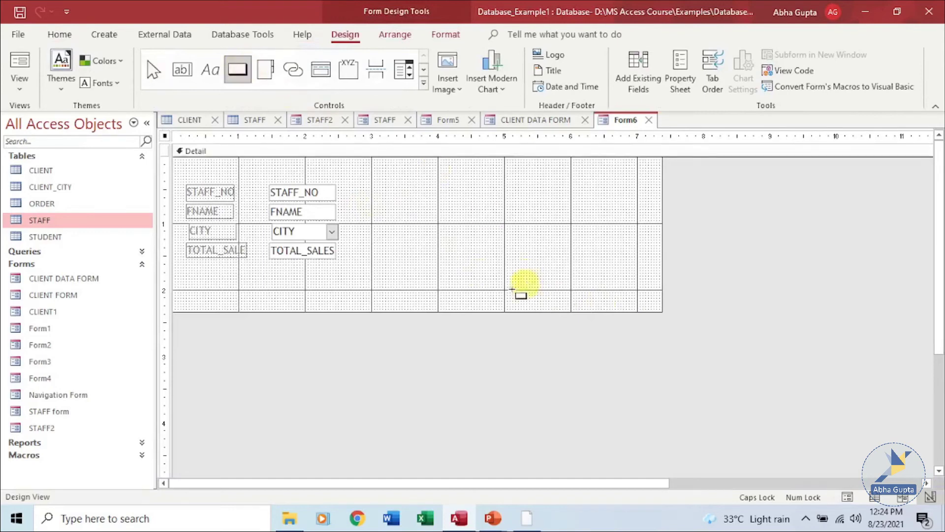
left_click_drag(294, 280, 399, 300)
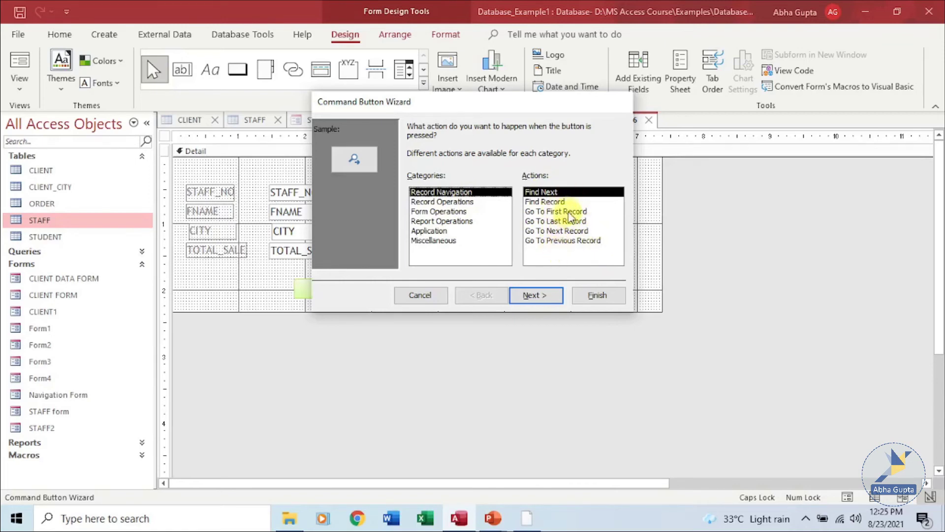
left_click(462, 202)
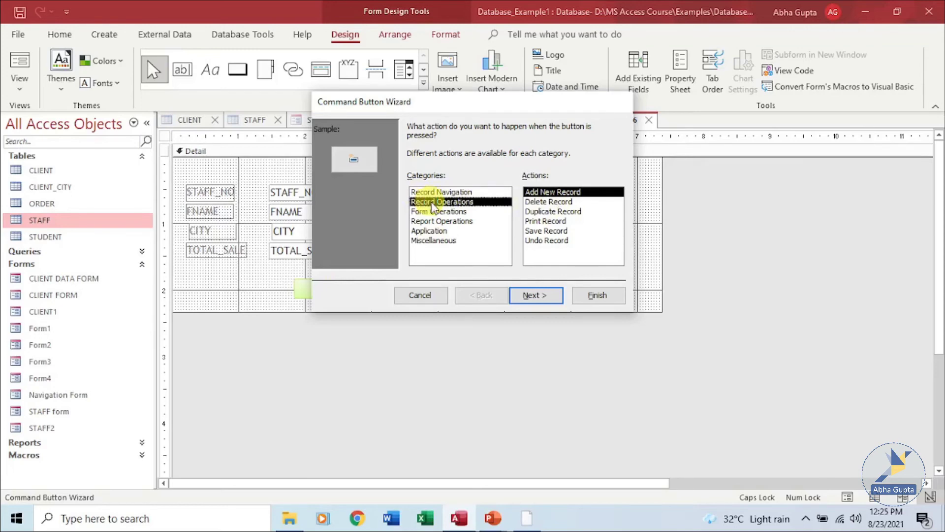
left_click(554, 231)
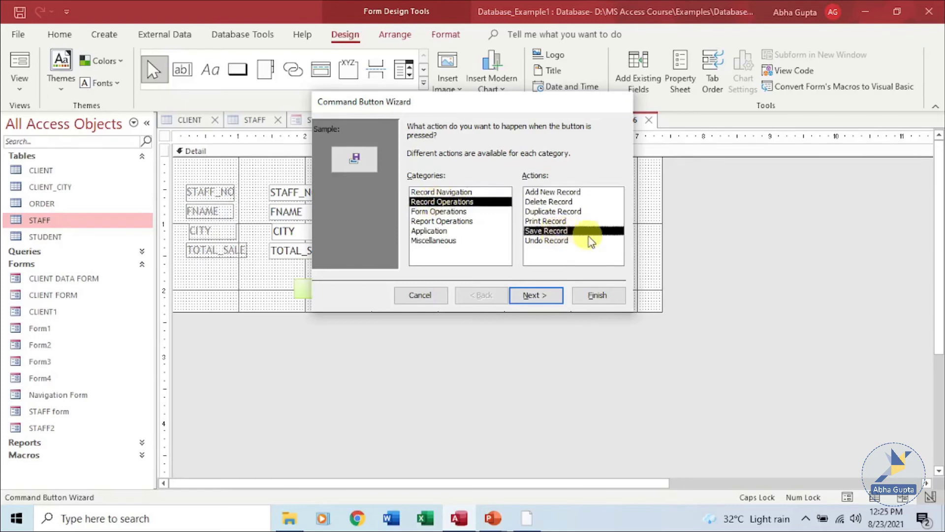
left_click(541, 297)
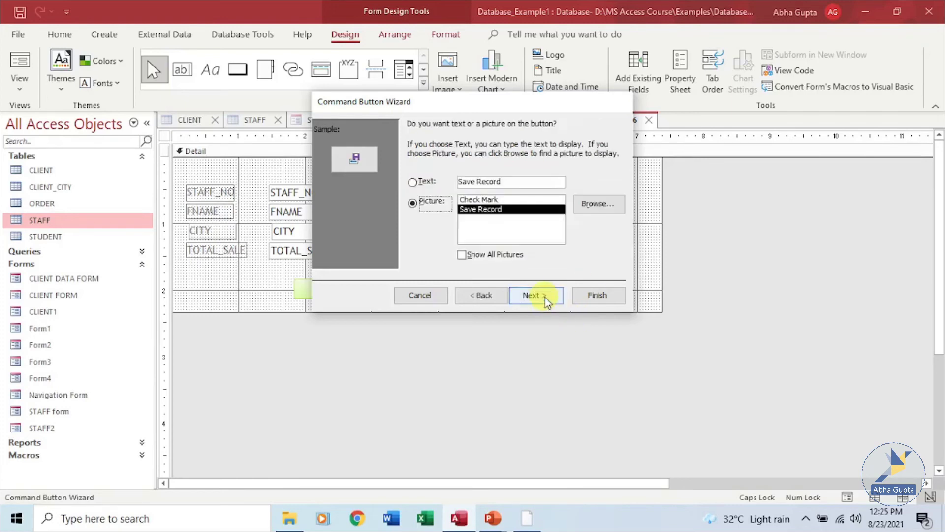
Step: Show the text Save Record on the command button, name the button SAVE and finish the wizard
left_click(413, 182)
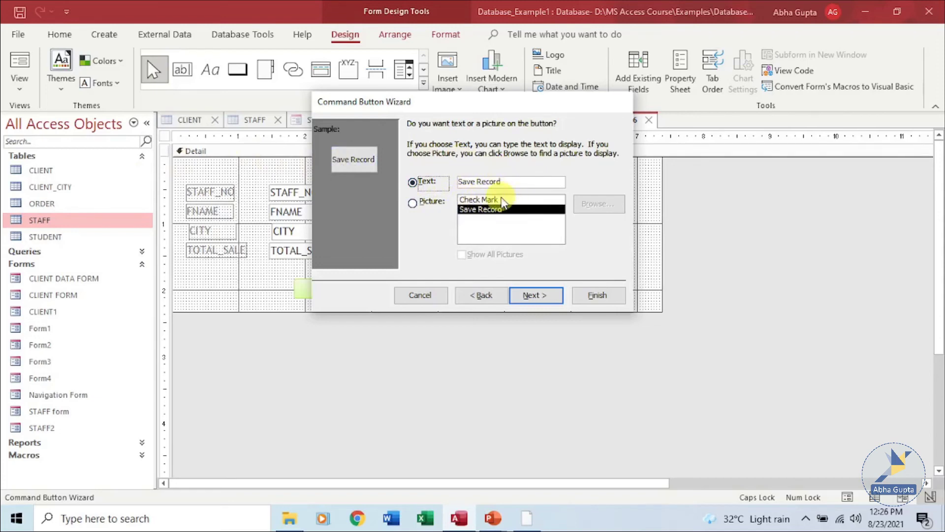
left_click(549, 298)
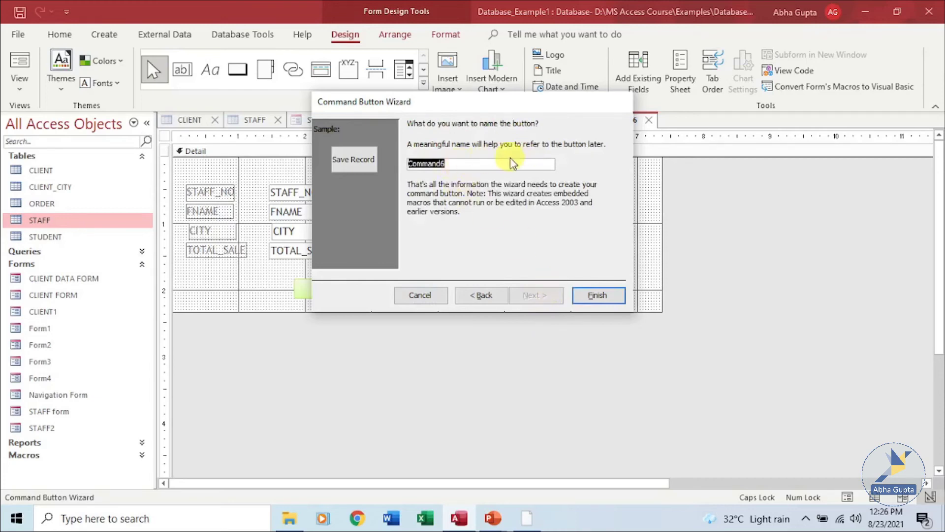
type("SAVE")
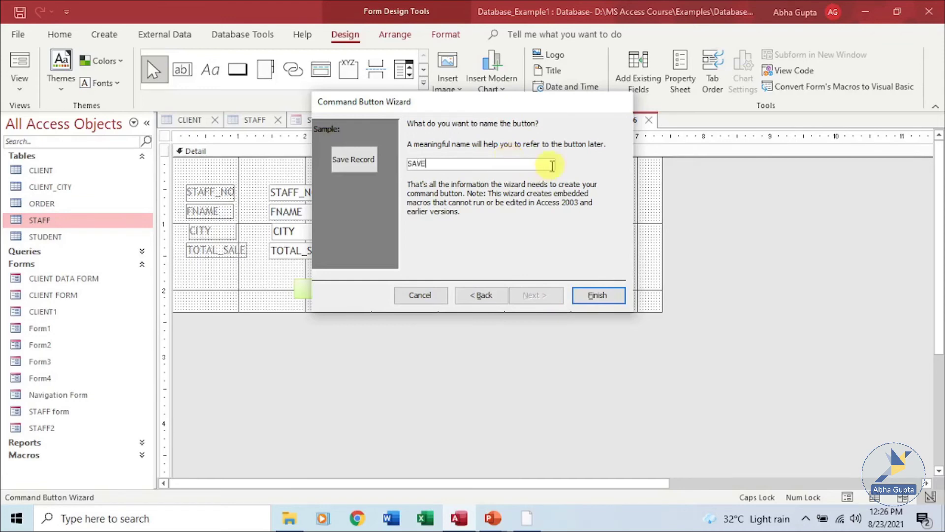
left_click(598, 295)
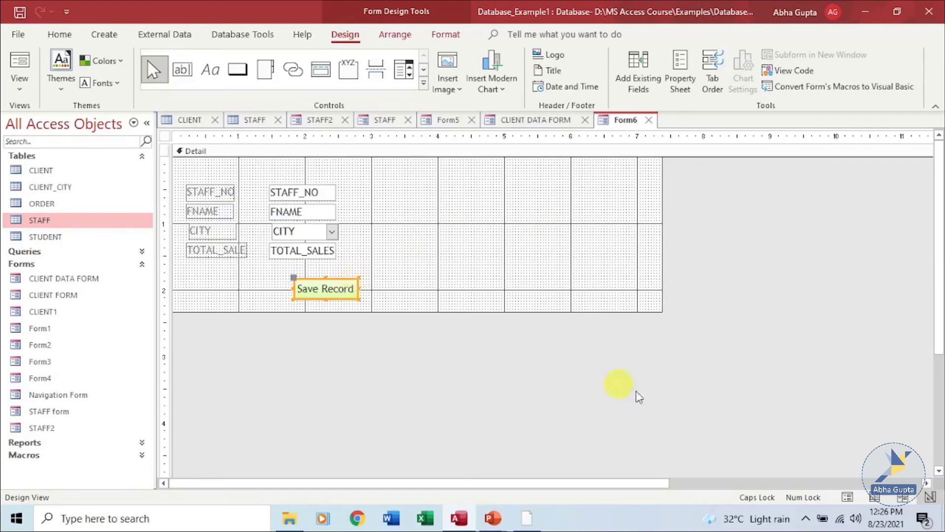
Step: In Form View, add a record with a staff number, the staff member's name, city DELHI and total sale 45000, and save it with the form's button
left_click(847, 496)
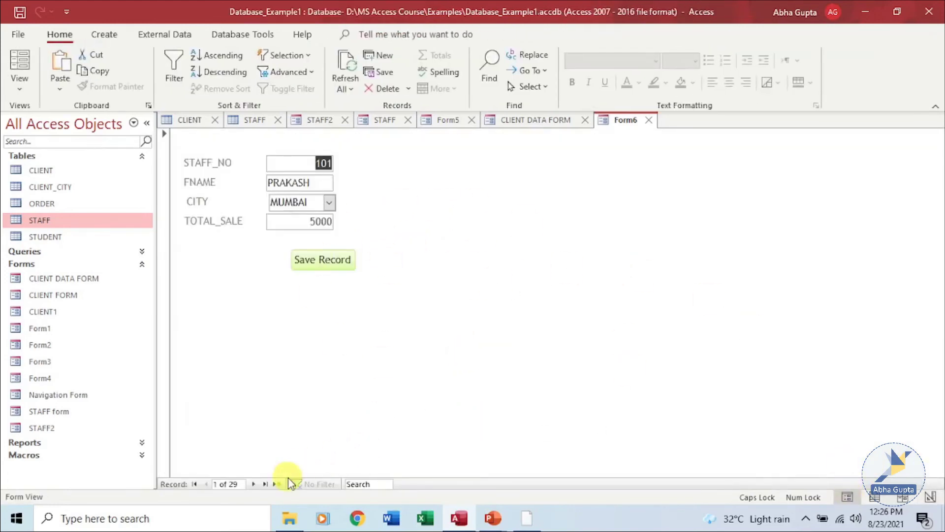
left_click(277, 484)
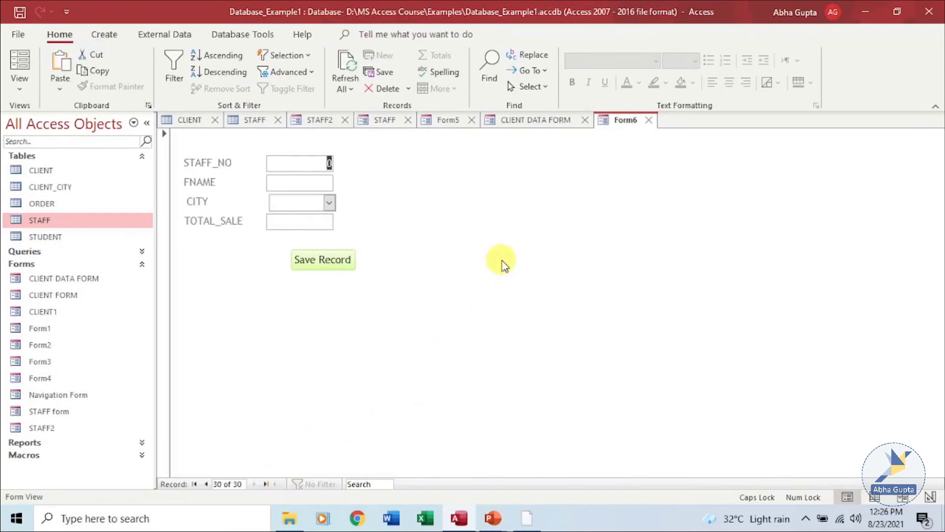
type("3545")
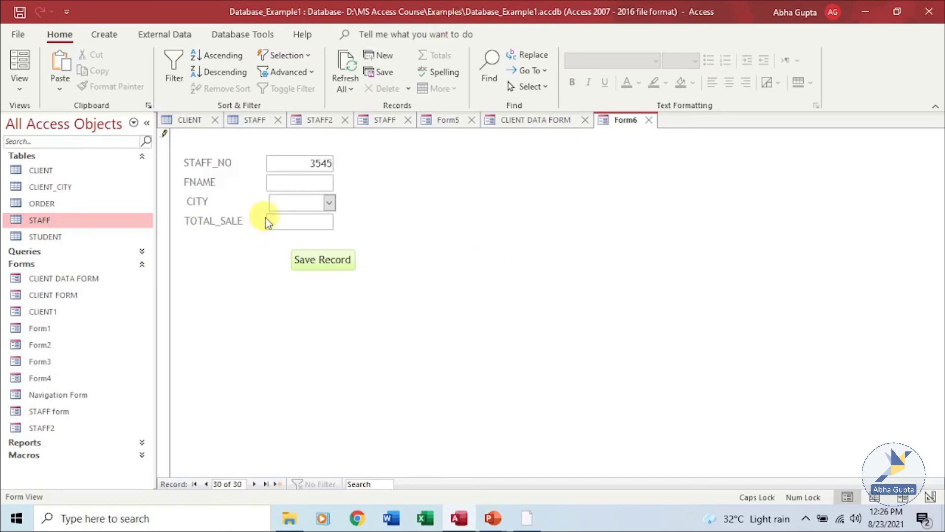
left_click(270, 183)
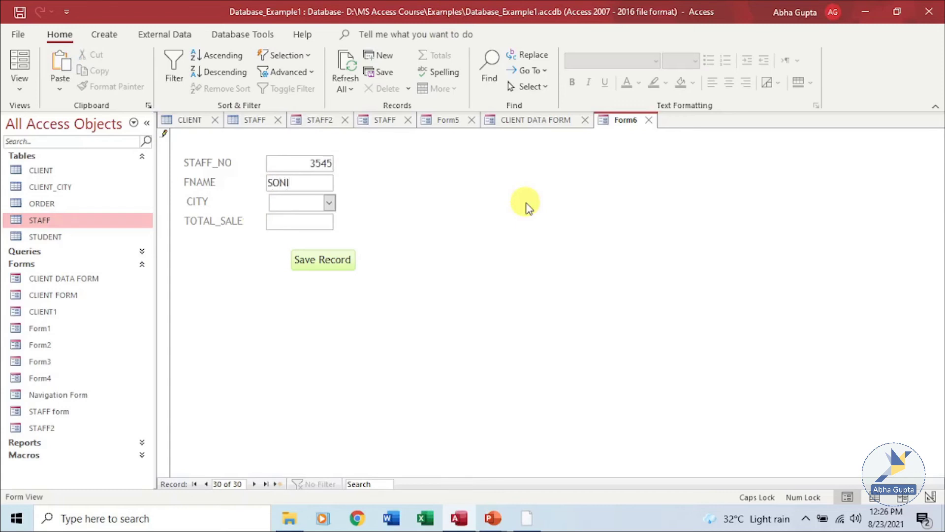
left_click(329, 203)
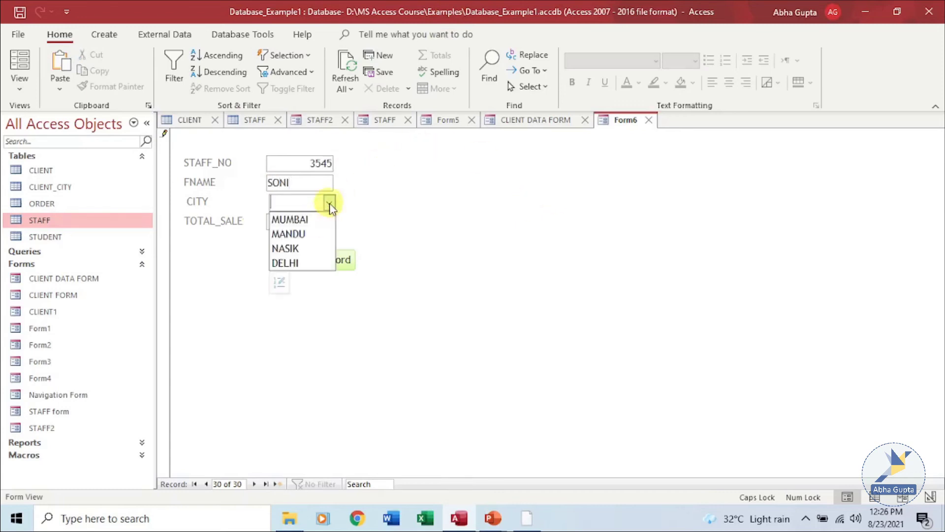
left_click(306, 263)
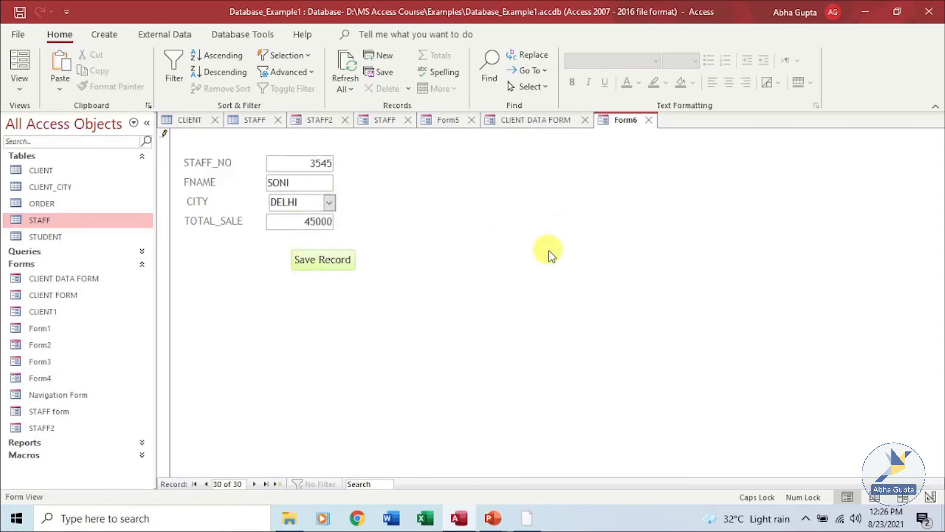
left_click(322, 263)
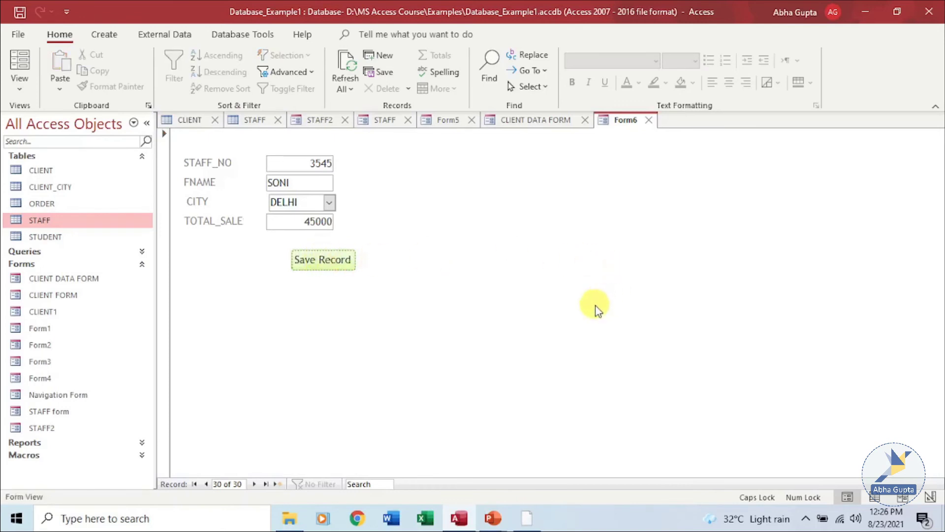
Step: Look in the STAFF table for the newly saved DELHI record with total sales 45000 and select its row
left_click(191, 121)
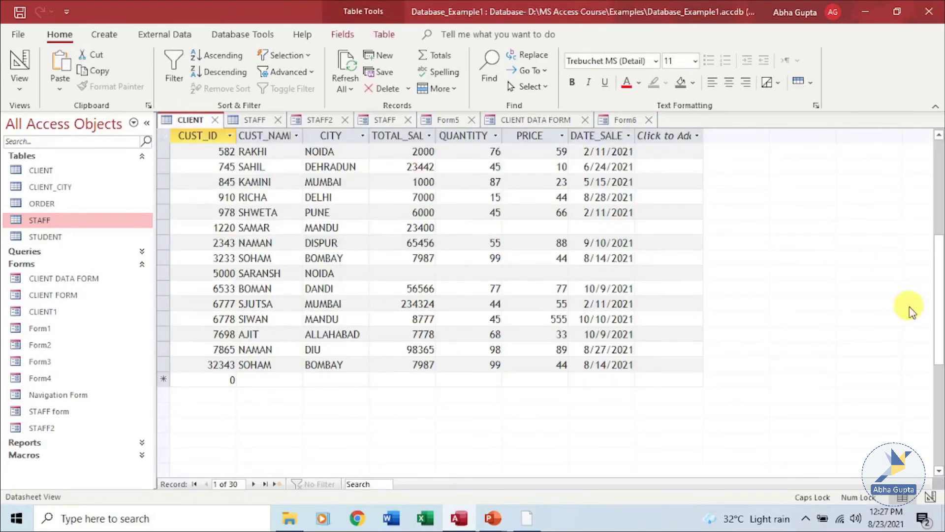
left_click(624, 120)
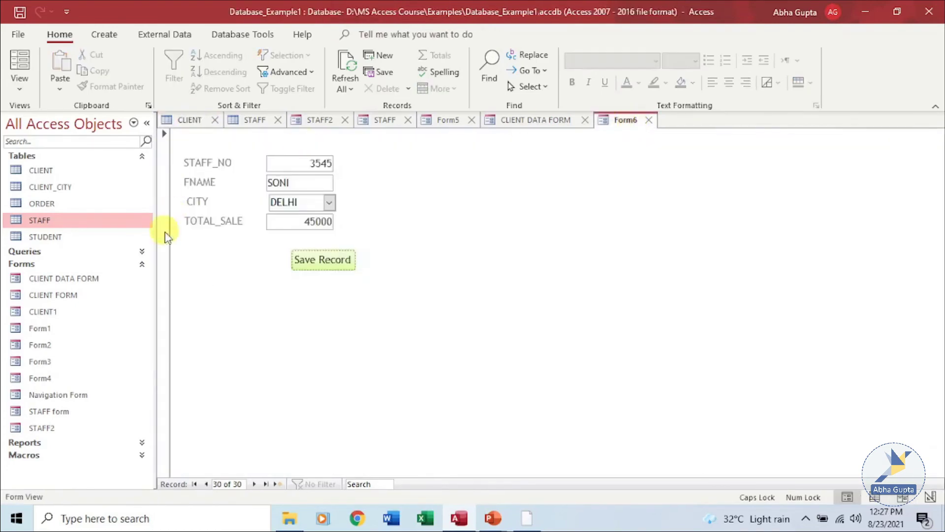
left_click(248, 120)
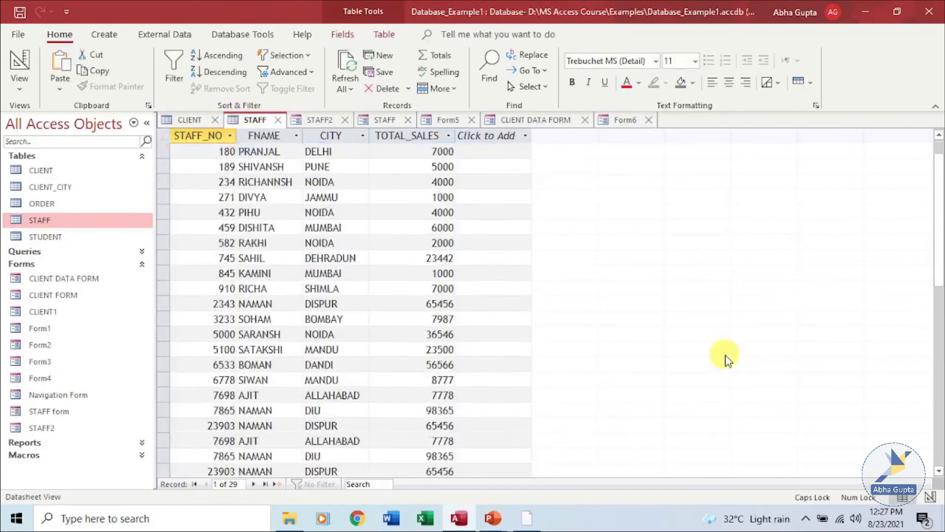
scroll(726, 358, "down", 3)
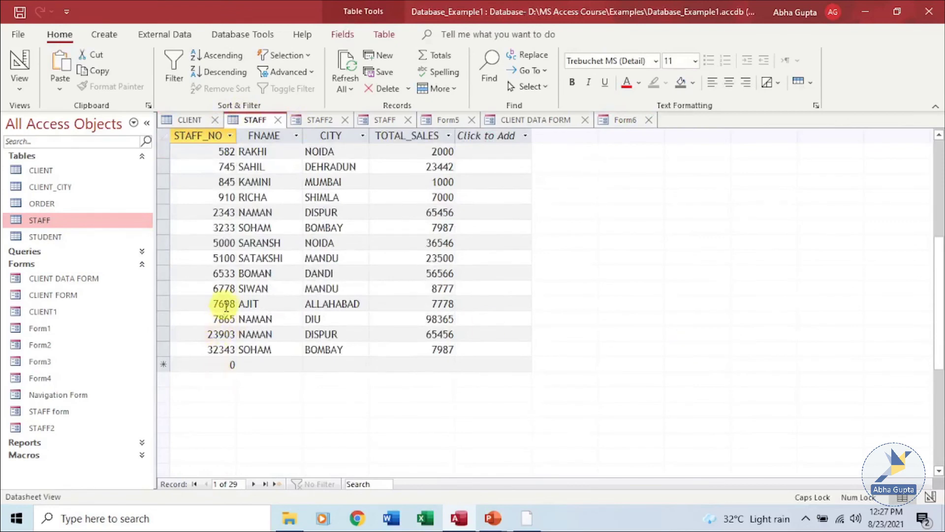
scroll(345, 271, "up", 2)
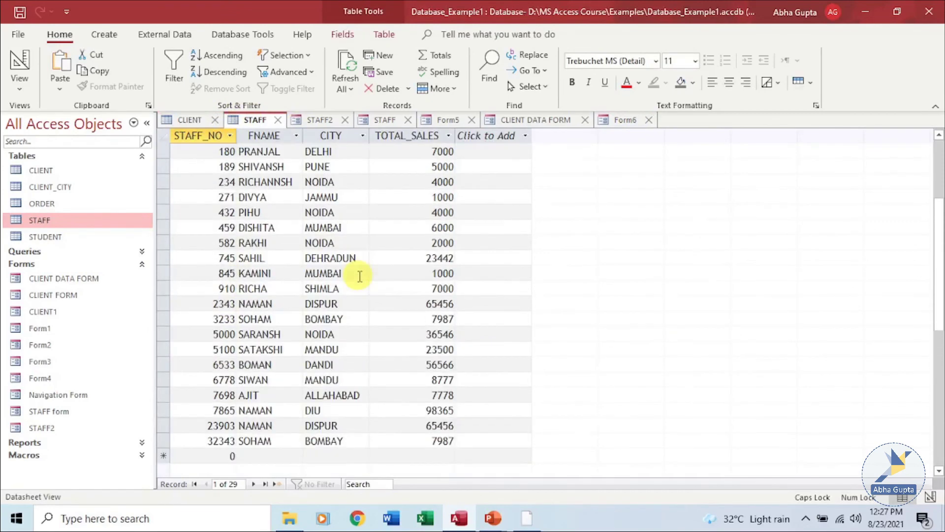
left_click(165, 336)
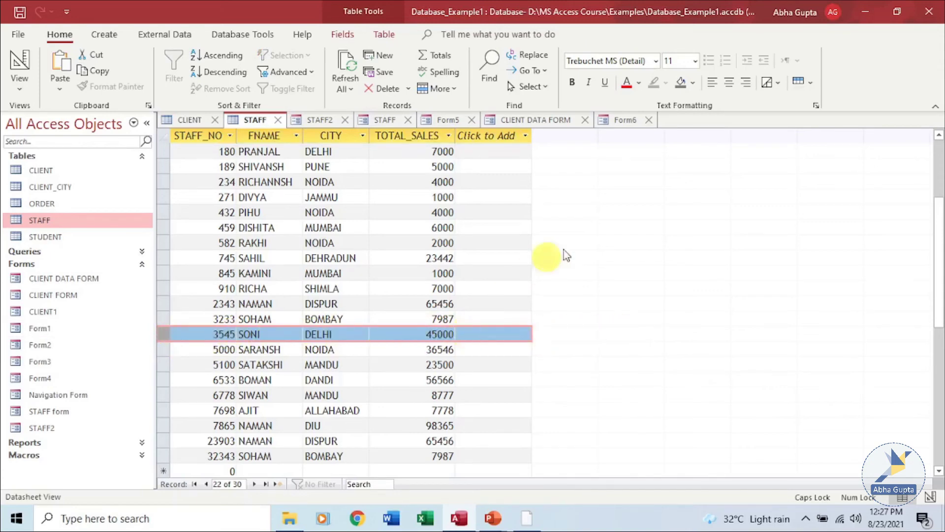
Step: Save Form6 under the name STAFF FORM DATA
left_click(627, 121)
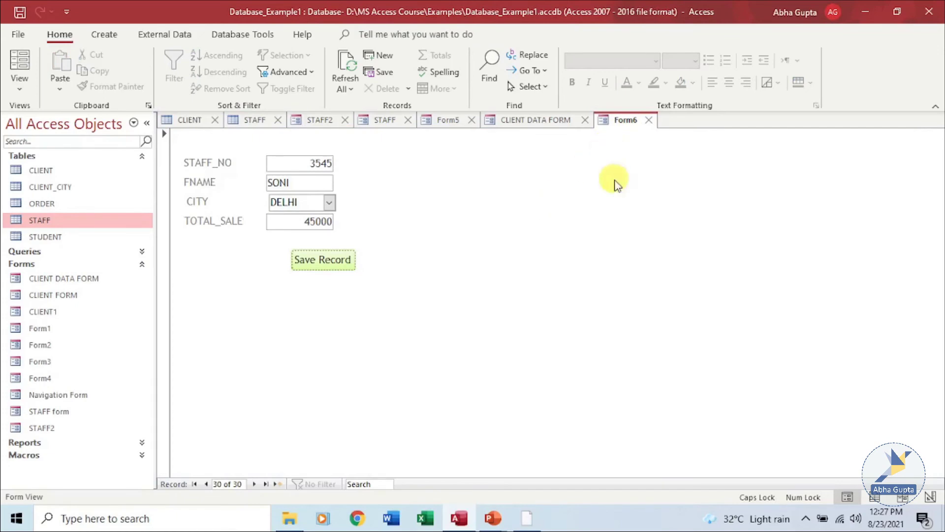
right_click(622, 126)
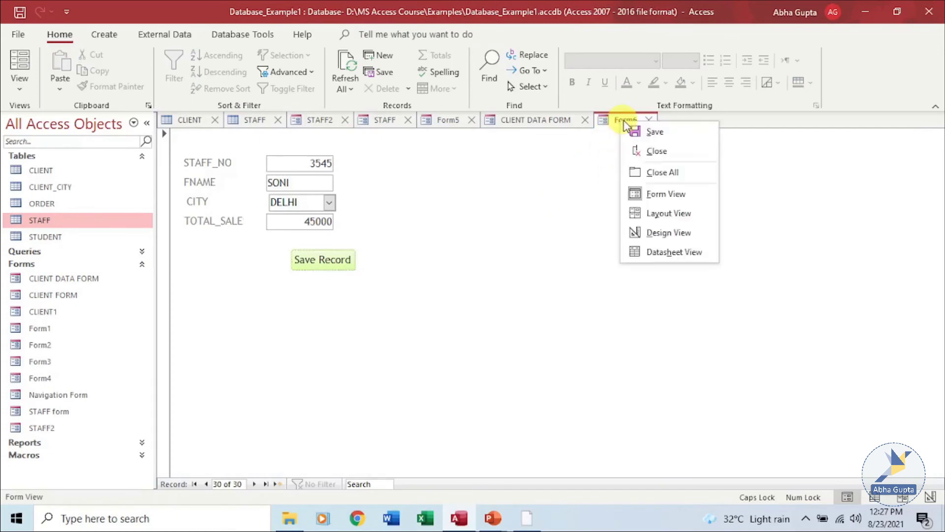
left_click(637, 129)
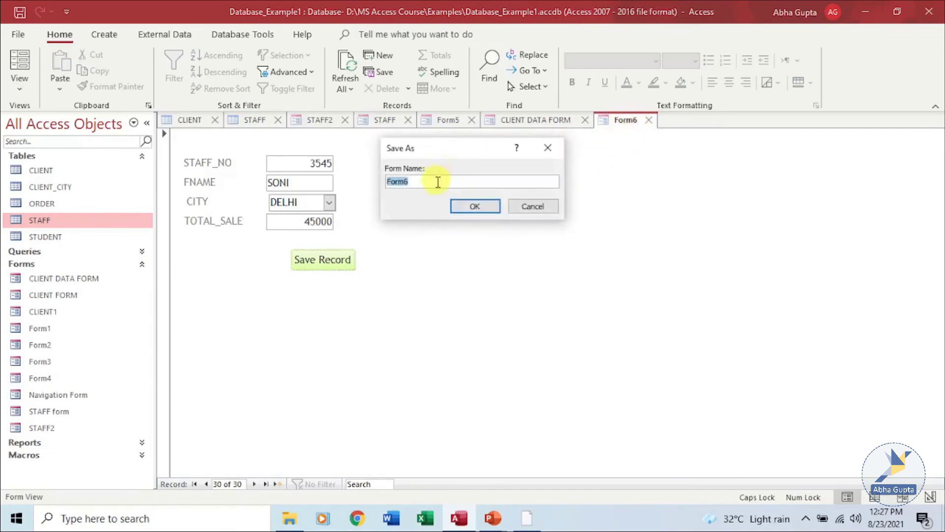
type("5")
left_click(465, 207)
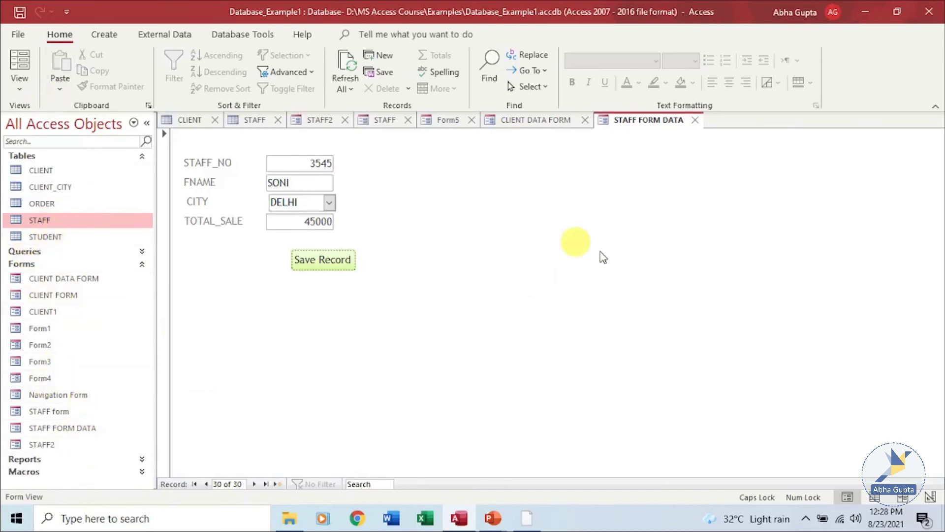
Step: In Design View, add the date in long format and the time with seconds to the header of STAFF FORM DATA
key("alt+h")
key("w")
key("d")
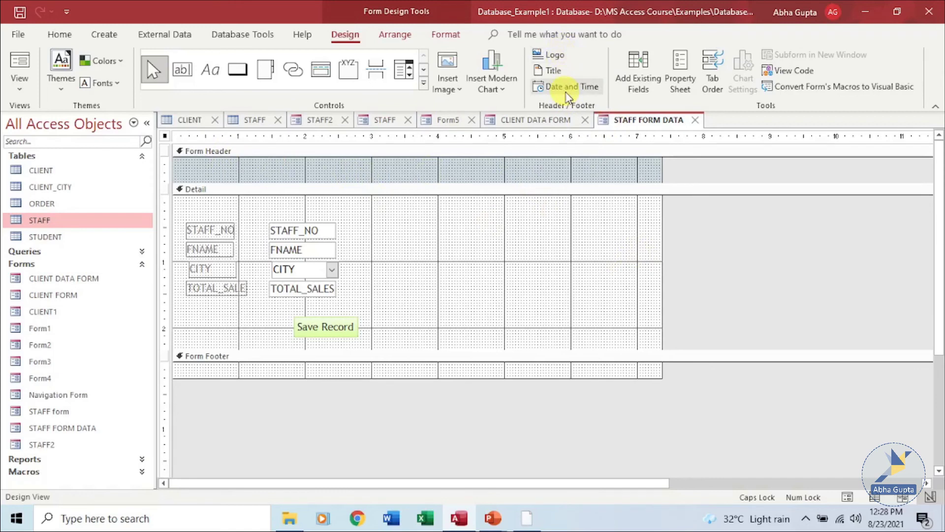
left_click(566, 88)
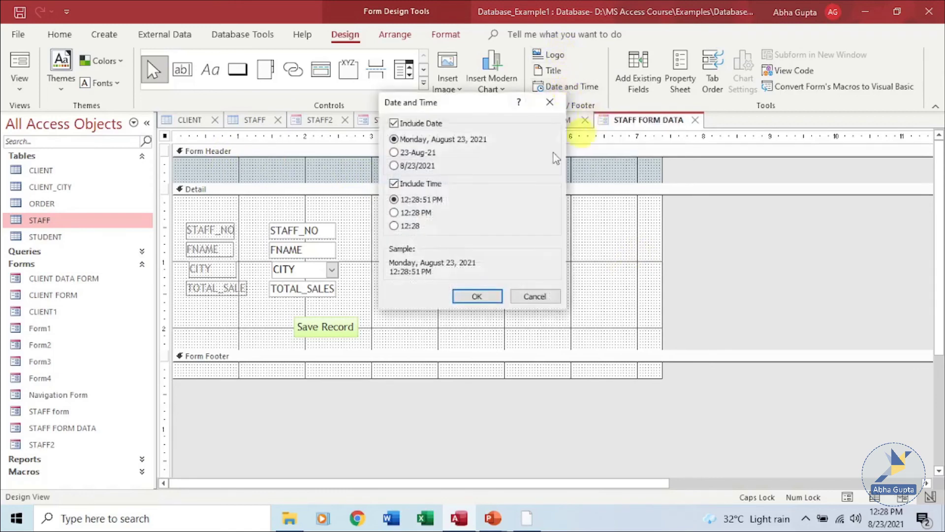
left_click(478, 297)
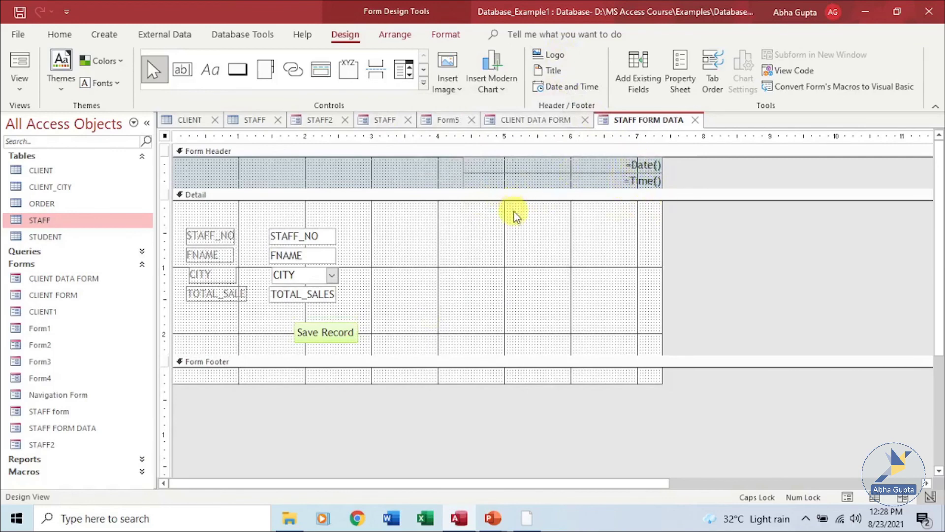
Step: Enter the title STAFF DATA FORM in the empty title box of the form header
left_click(266, 169)
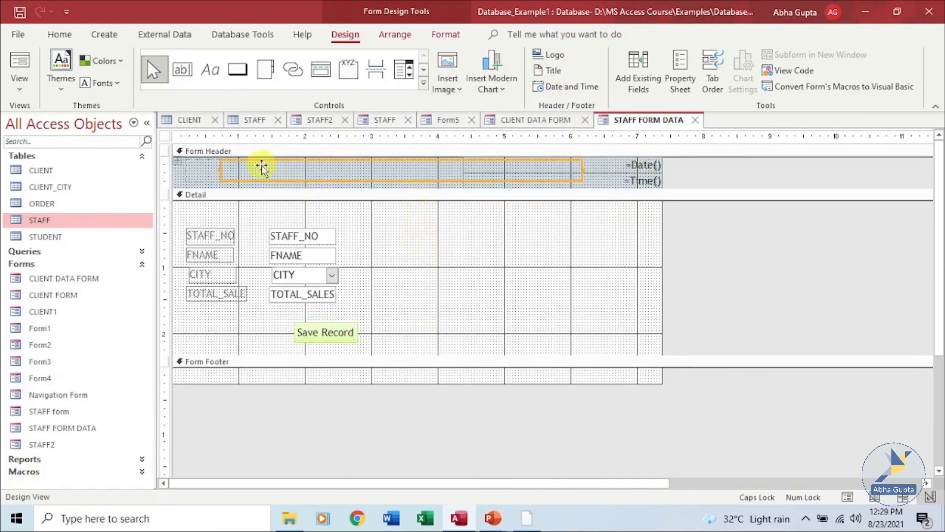
type("STAFF DATA FORM")
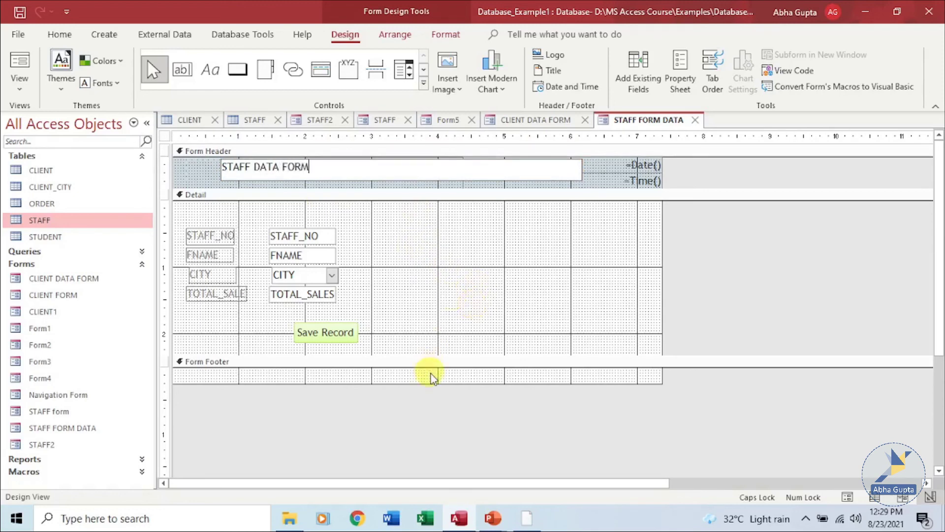
left_click(430, 373)
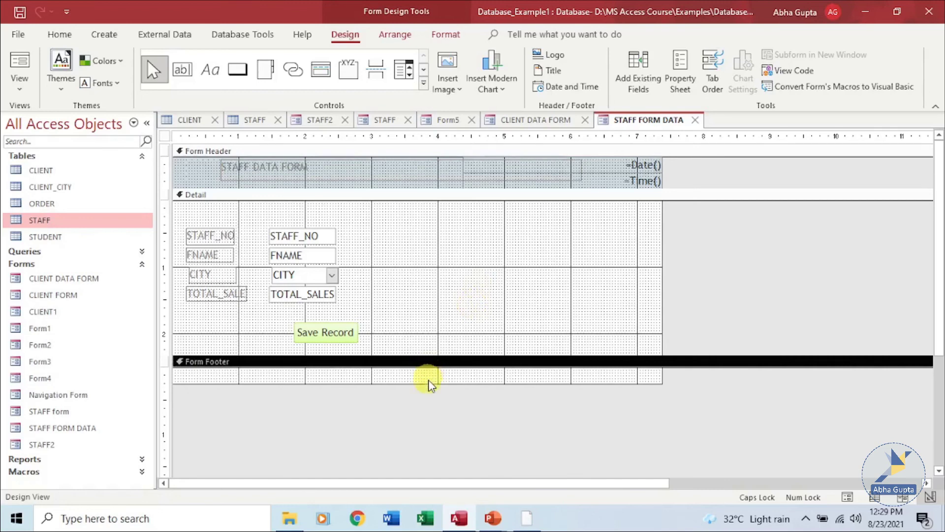
Step: Increase the form footer's height to about 0.625" and show the form in Form View
double_click(428, 380)
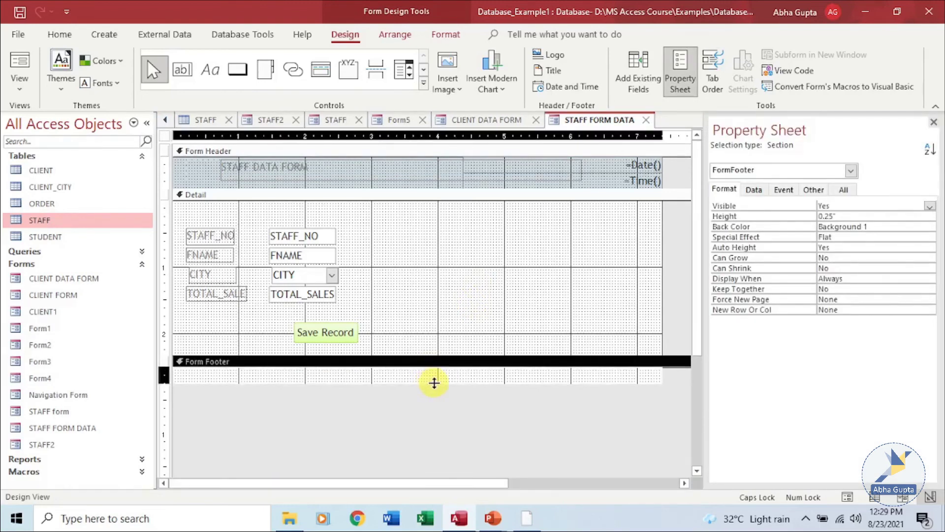
left_click_drag(434, 383, 432, 409)
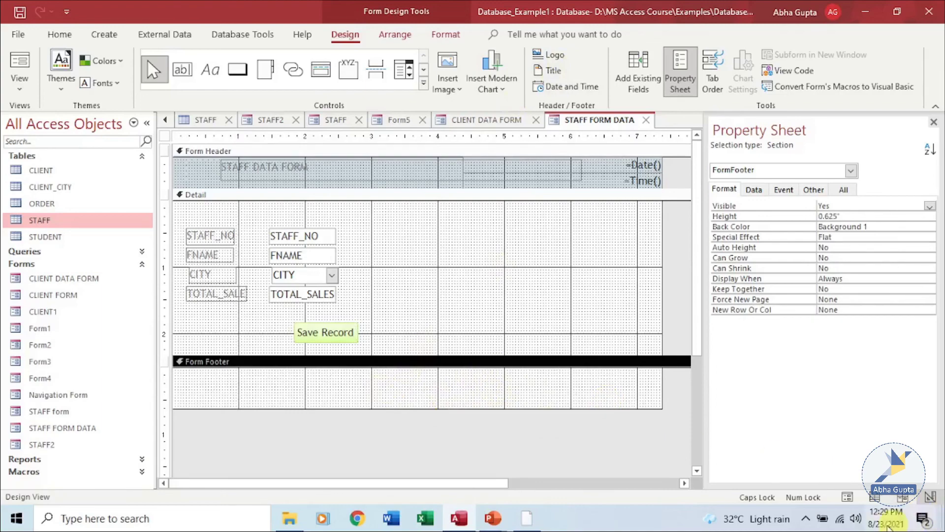
left_click(846, 496)
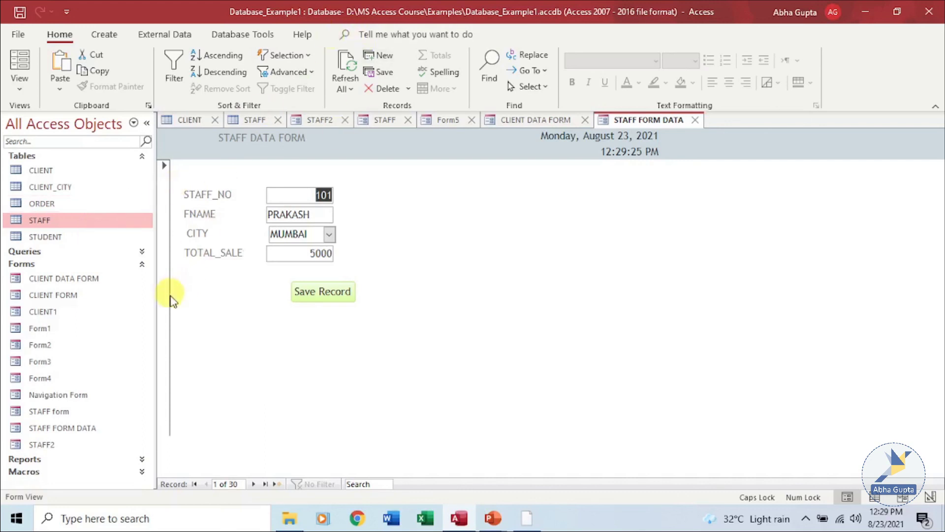
Step: Open the existing Navigation Form and review the tab layouts offered for creating navigation forms
double_click(87, 394)
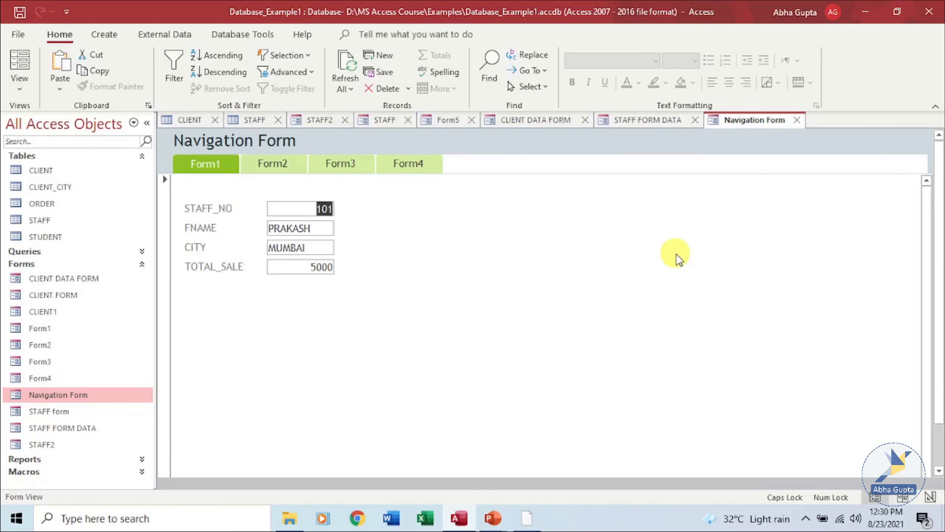
left_click(104, 34)
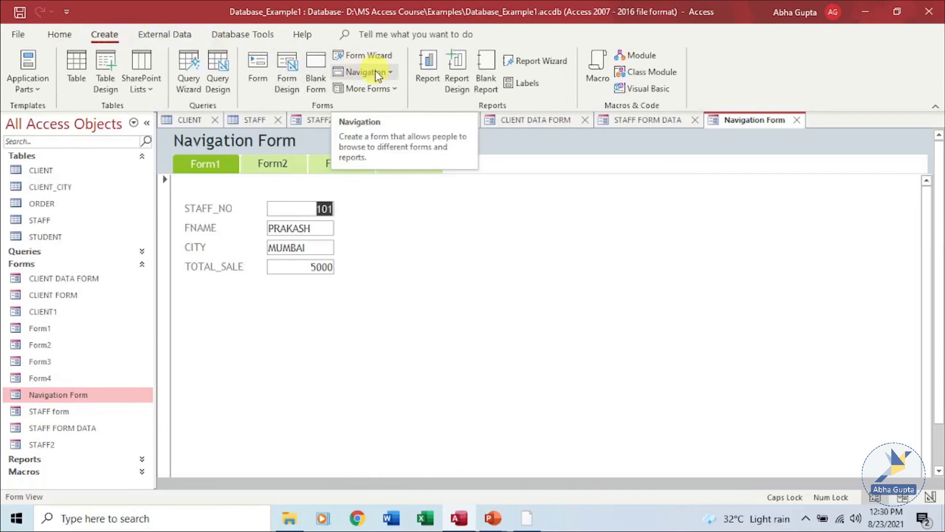
left_click(388, 74)
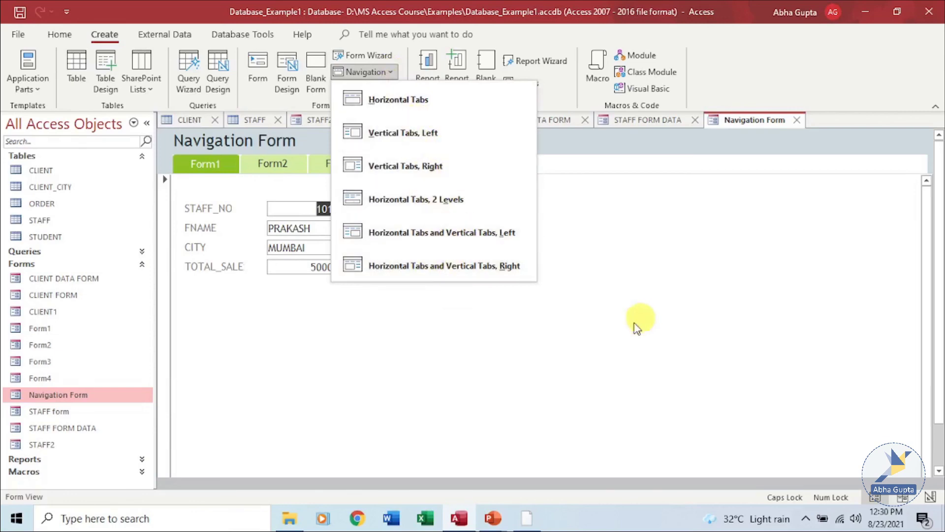
left_click(571, 337)
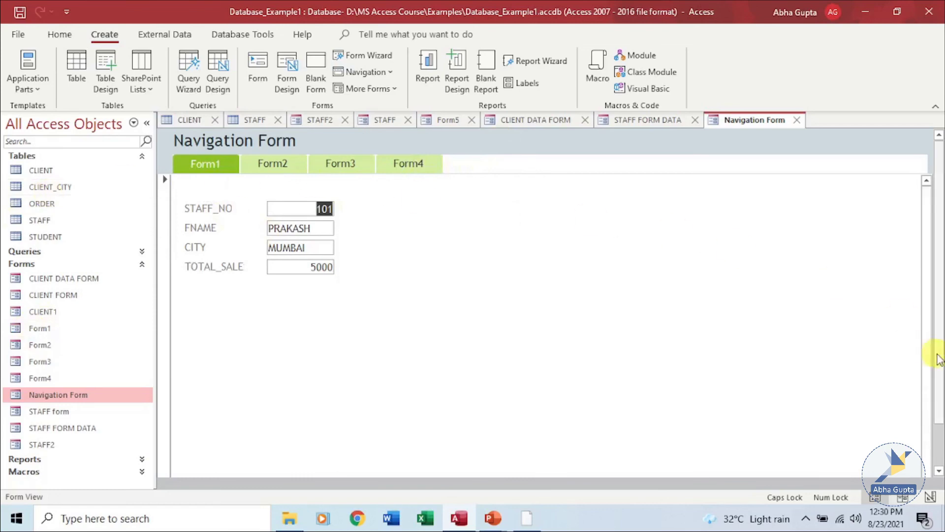
Step: In Layout View, add STAFF FORM DATA as a new tab after Form4 in the Navigation Form
left_click(931, 496)
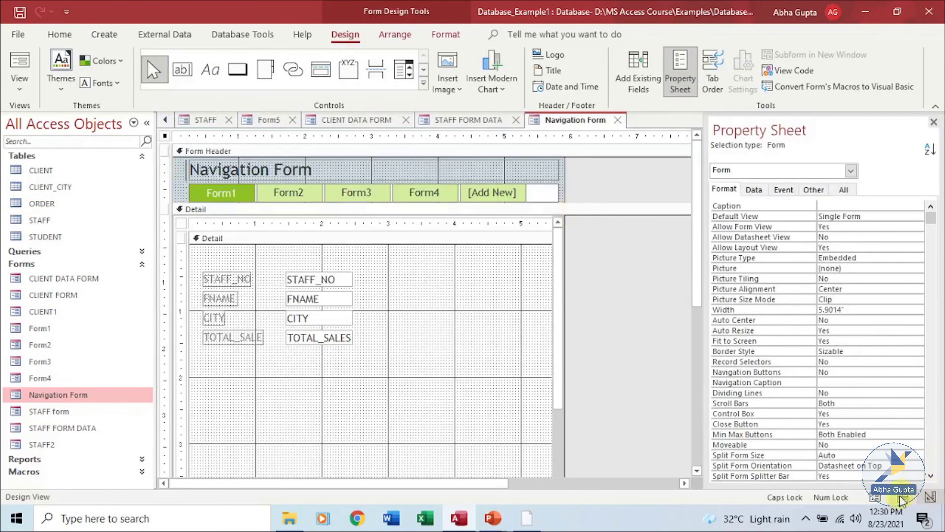
left_click(902, 499)
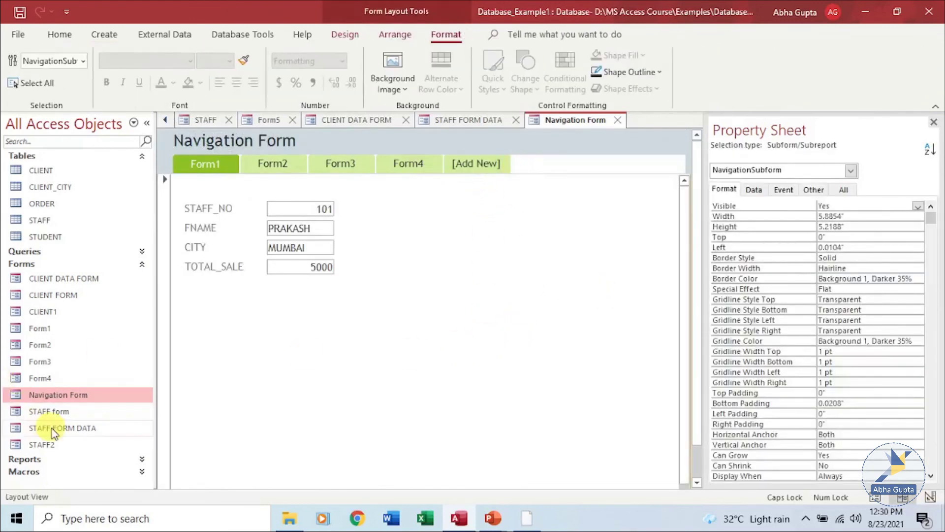
left_click(53, 429)
left_click_drag(54, 434, 479, 164)
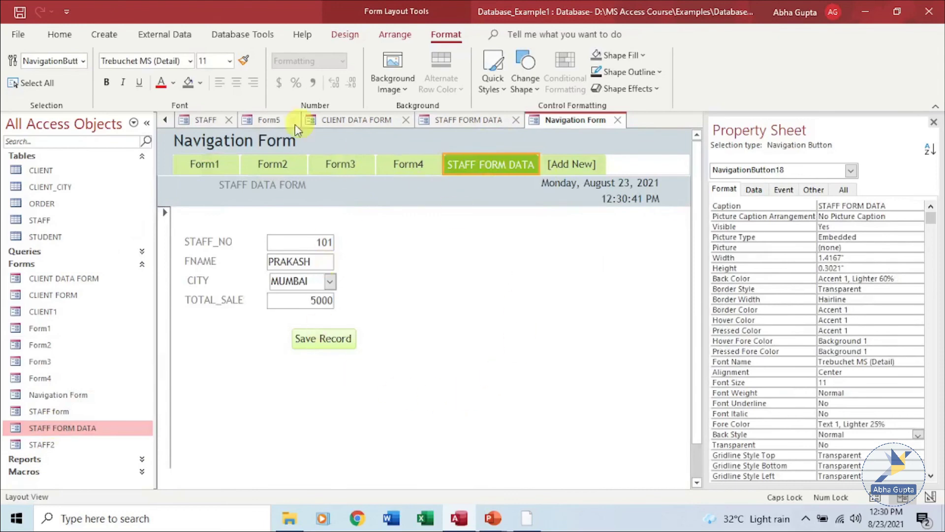
Step: Try the Navigation Form's tabs from Form1 to STAFF FORM DATA and [Add New], without saving changes to STAFF FORM DATA
left_click(193, 166)
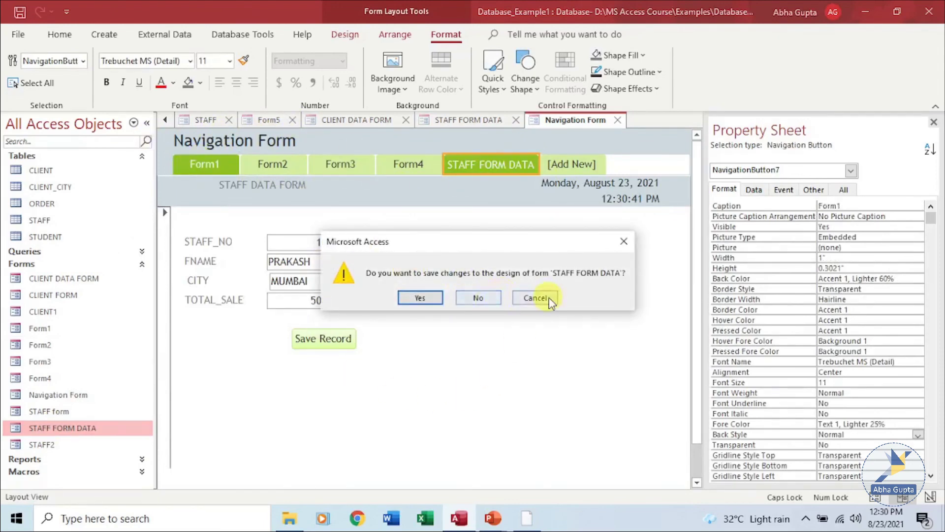
left_click(480, 300)
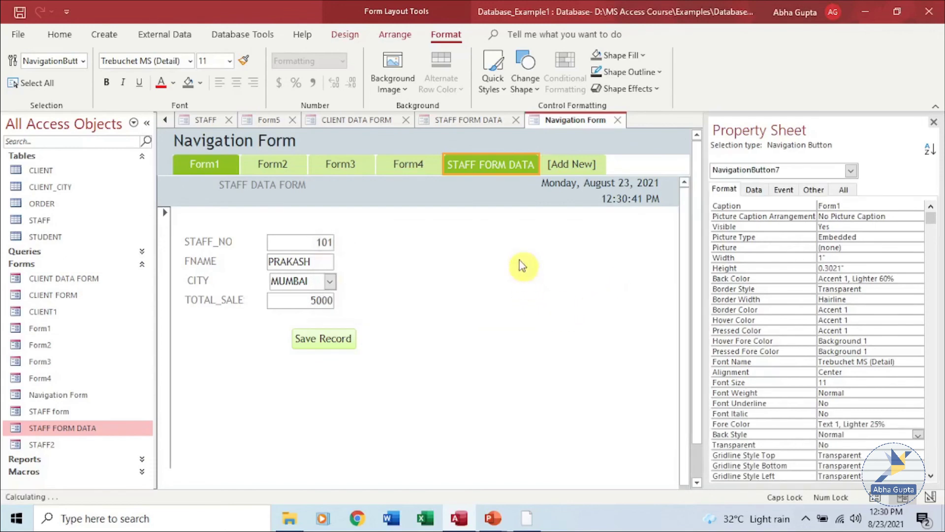
left_click(201, 166)
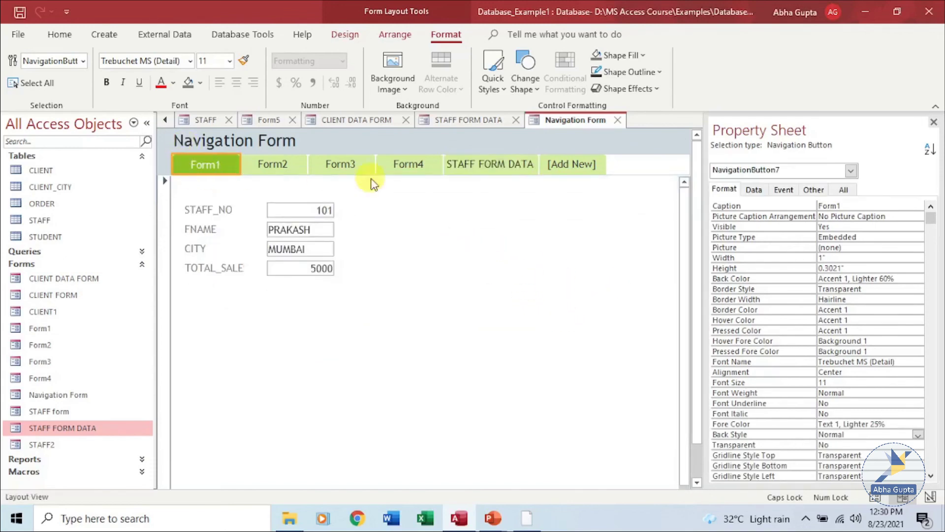
left_click(241, 163)
left_click(256, 163)
left_click(341, 163)
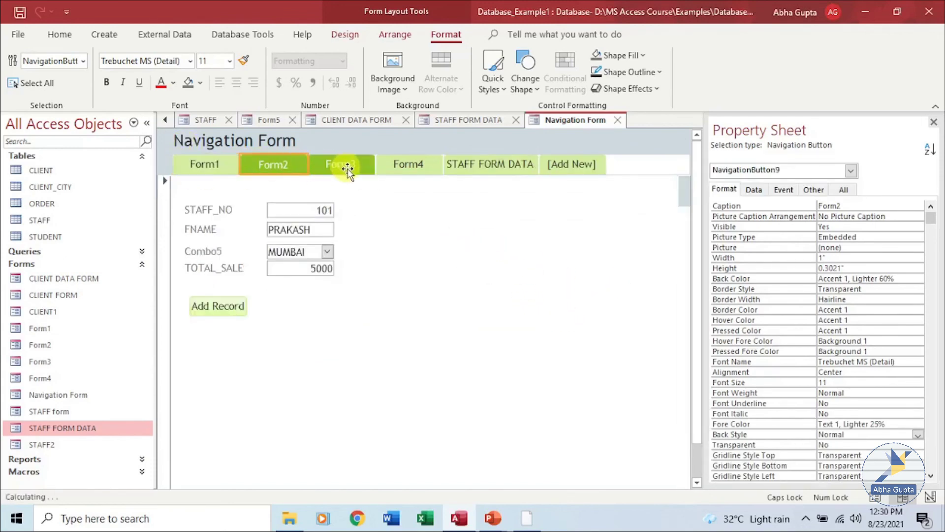
left_click(400, 163)
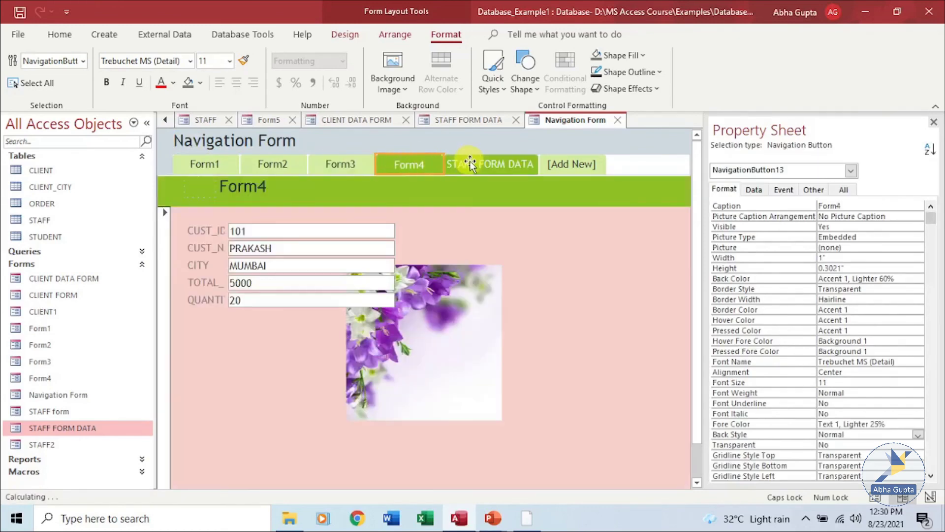
left_click(471, 161)
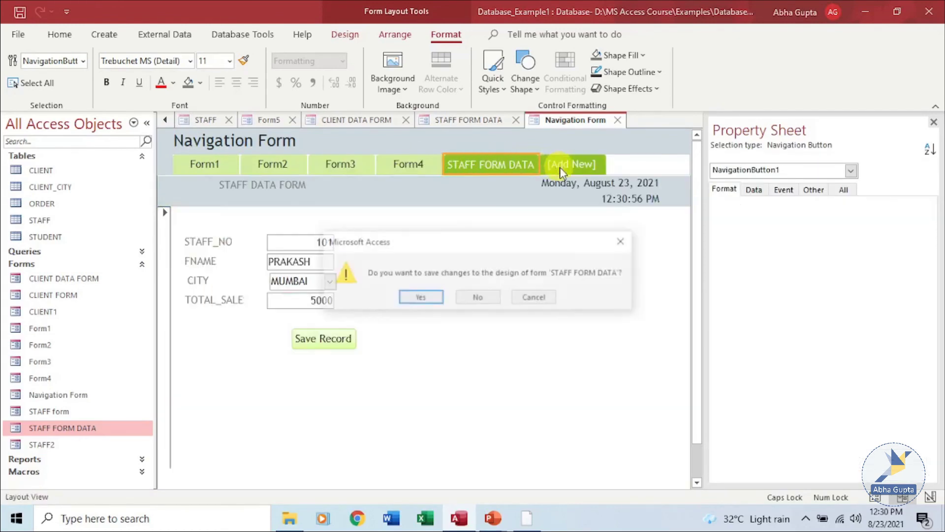
left_click(535, 297)
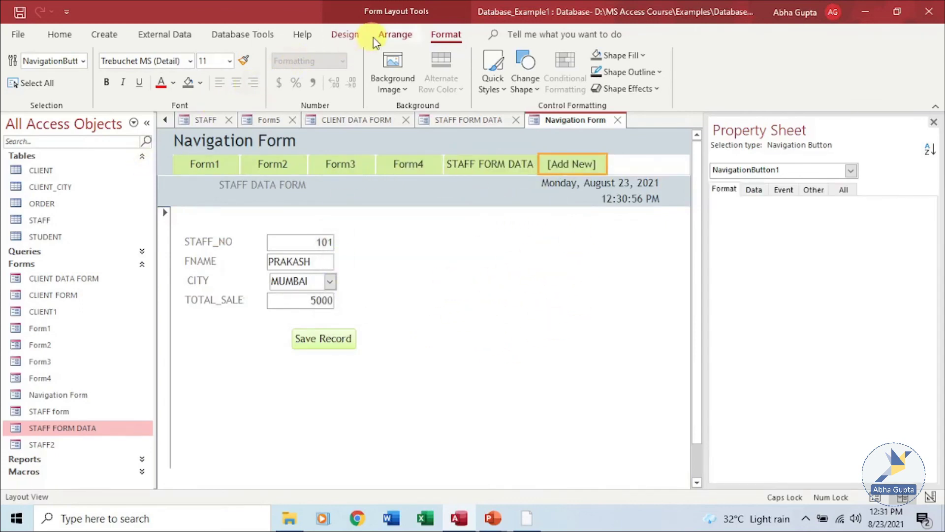
Step: Review the design and formatting tools available for the Navigation Form in Layout View
left_click(345, 34)
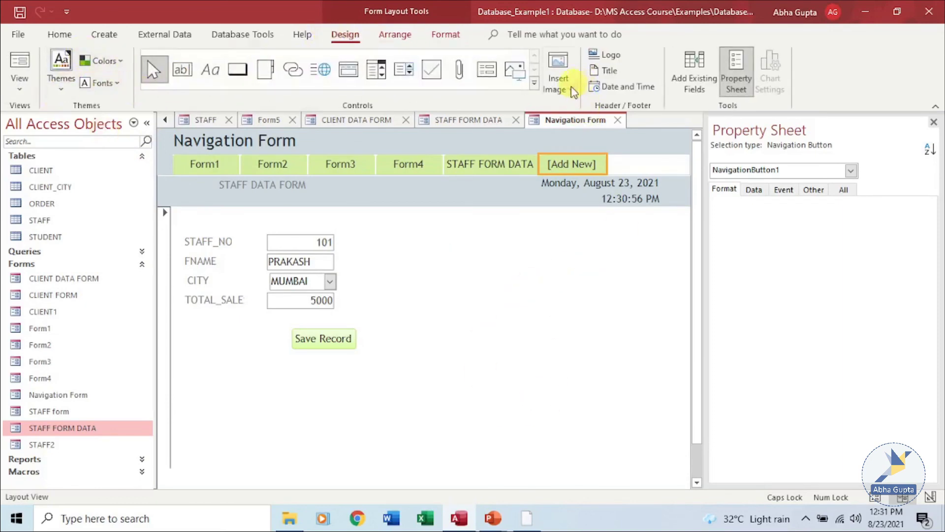
left_click(446, 35)
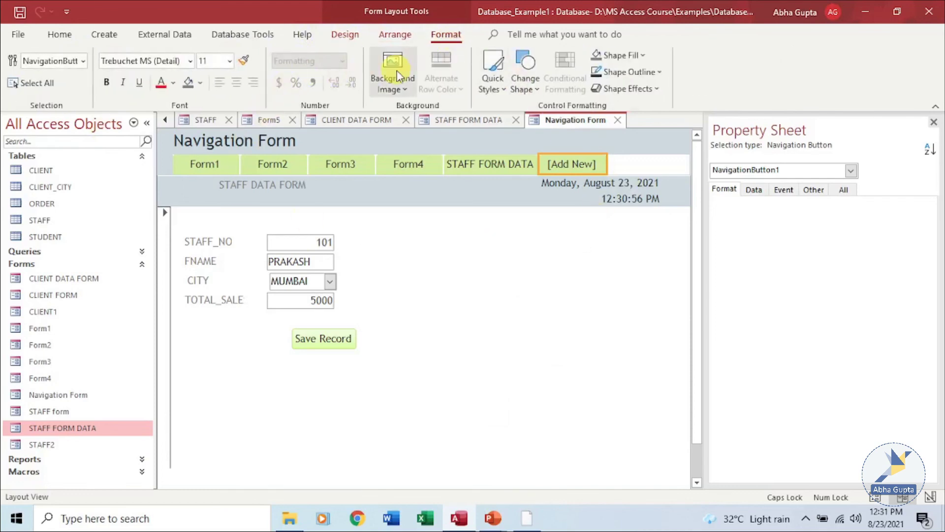